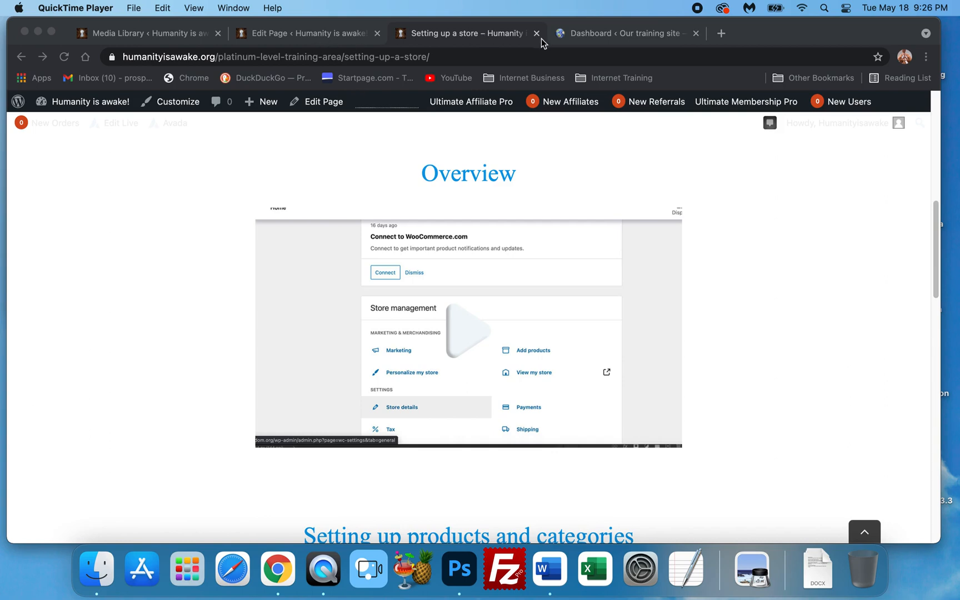
# Open the Add New plugins page in the training site's WordPress dashboard
pyautogui.click(623, 34)
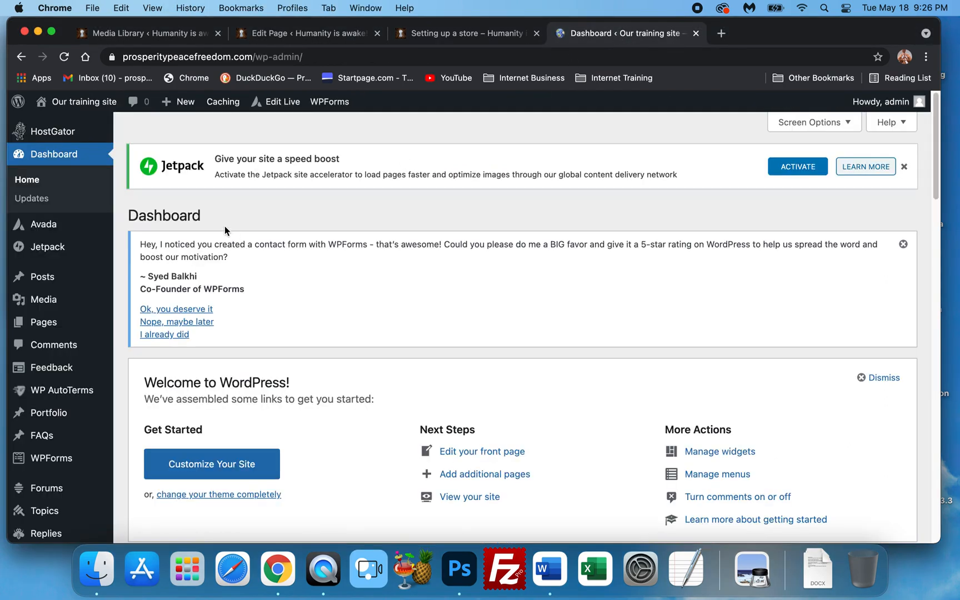
pyautogui.scroll(-5, 224, 253)
pyautogui.moveTo(78, 414)
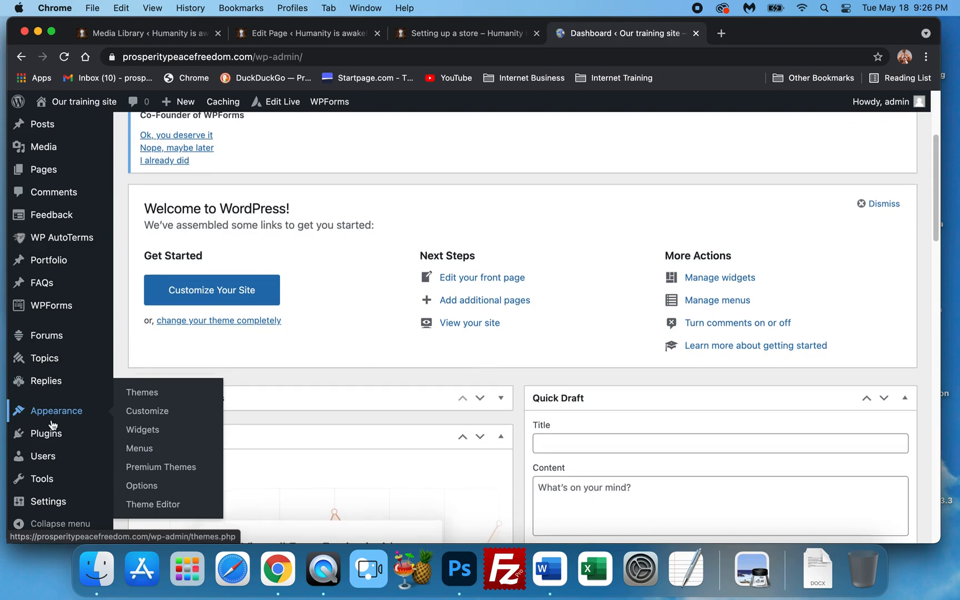
pyautogui.moveTo(47, 432)
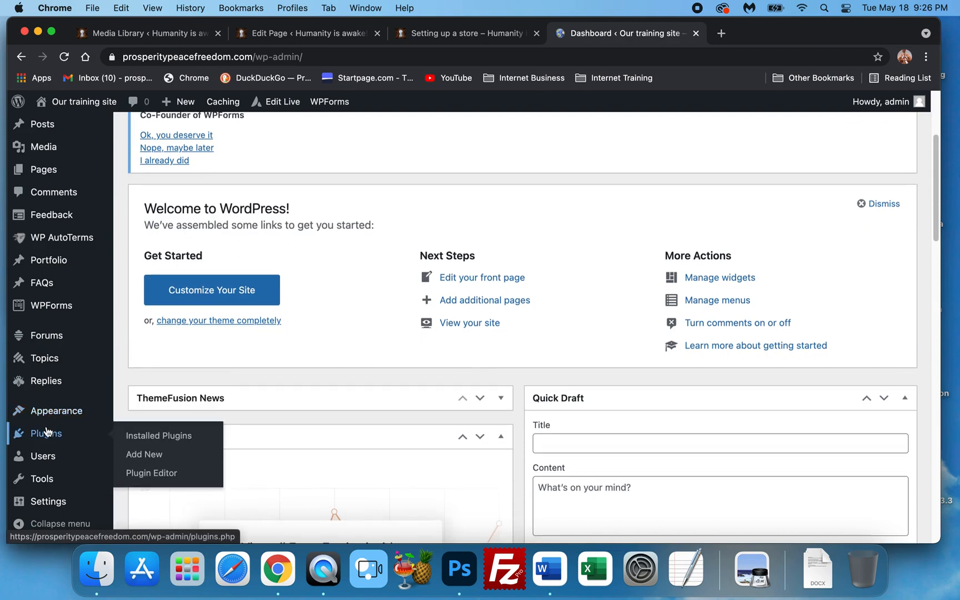
pyautogui.click(141, 456)
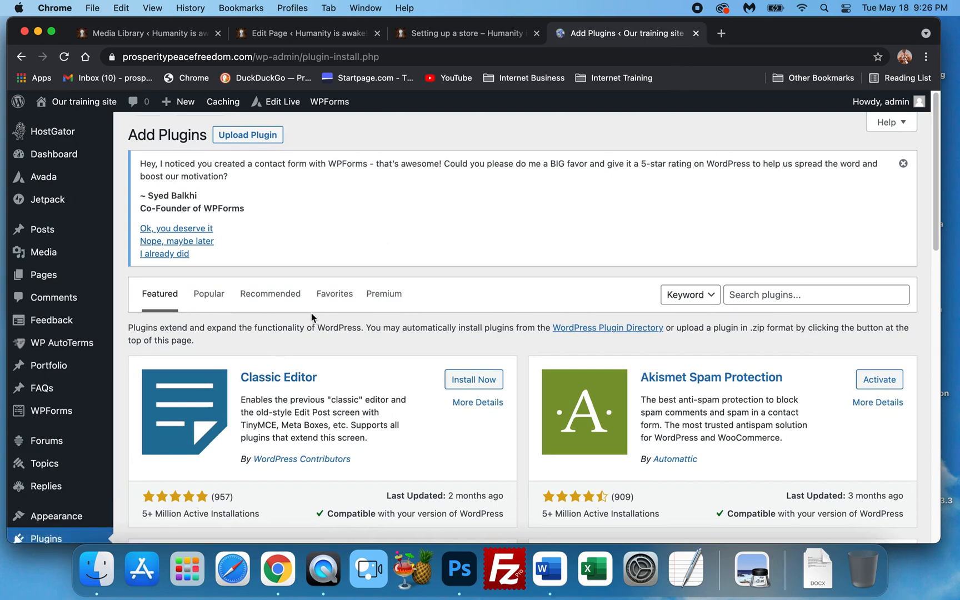
# Search the plugin directory for WooCommerce
pyautogui.scroll(-2, 645, 296)
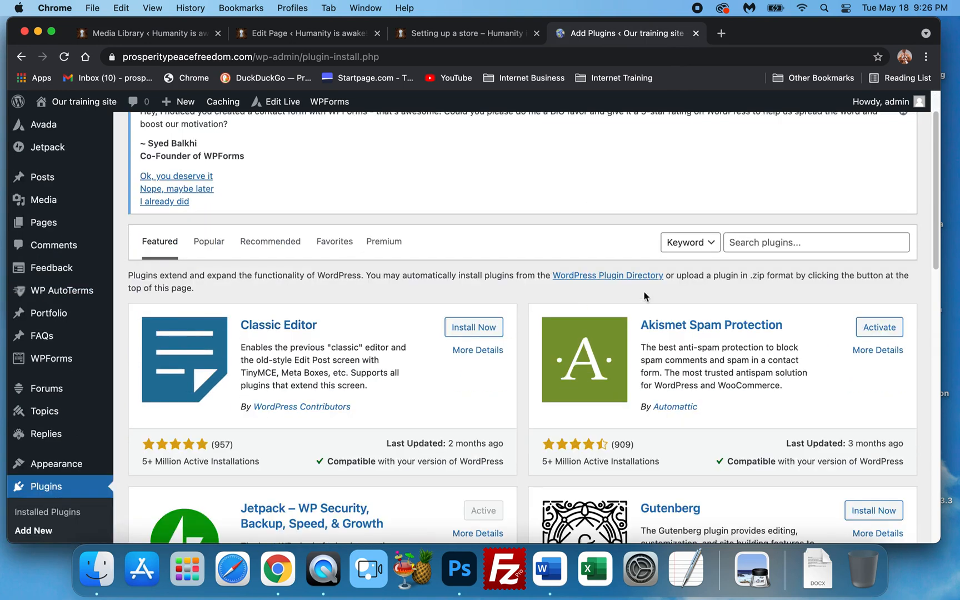
pyautogui.click(770, 238)
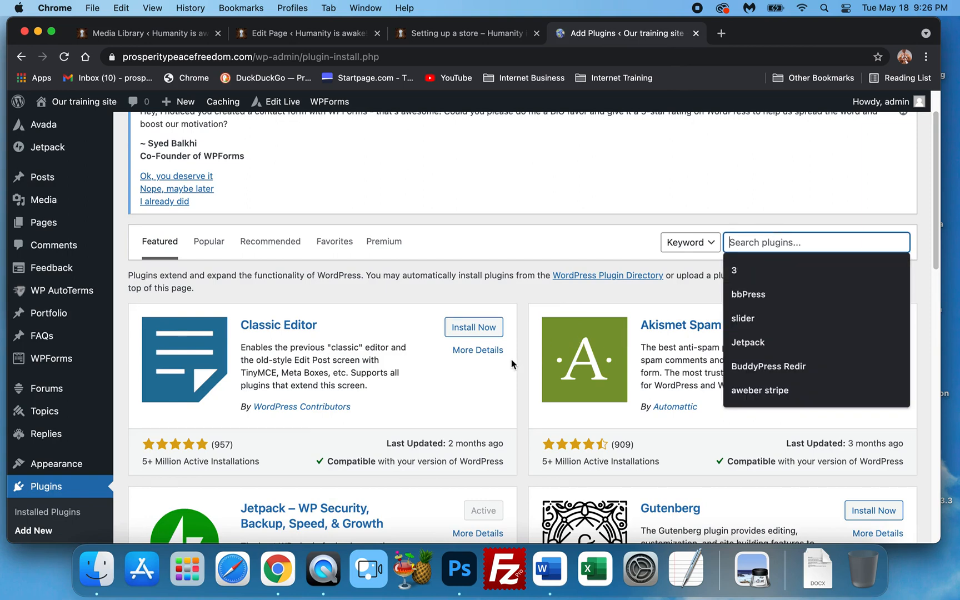
pyautogui.write('Woo')
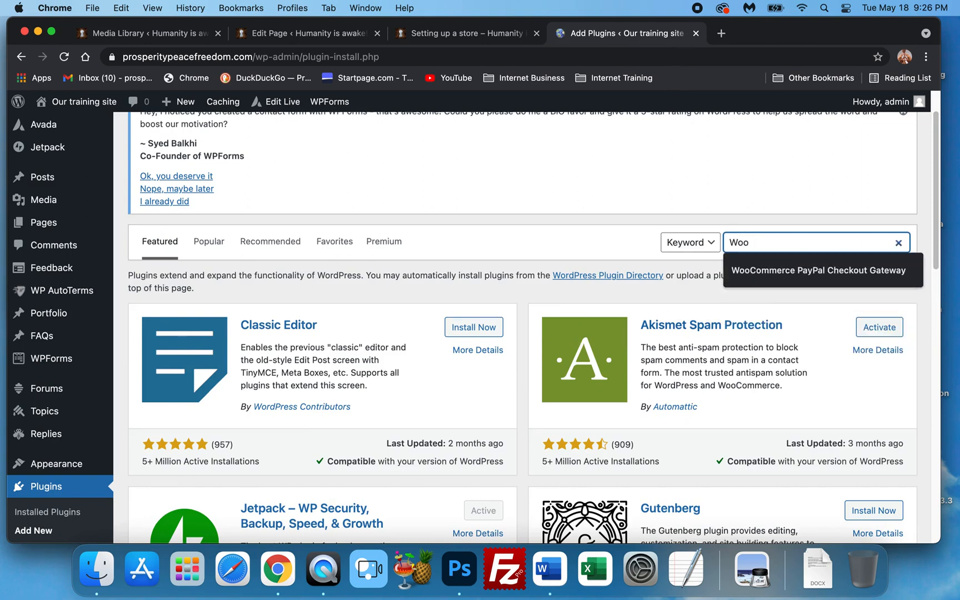
pyautogui.write('Commerce')
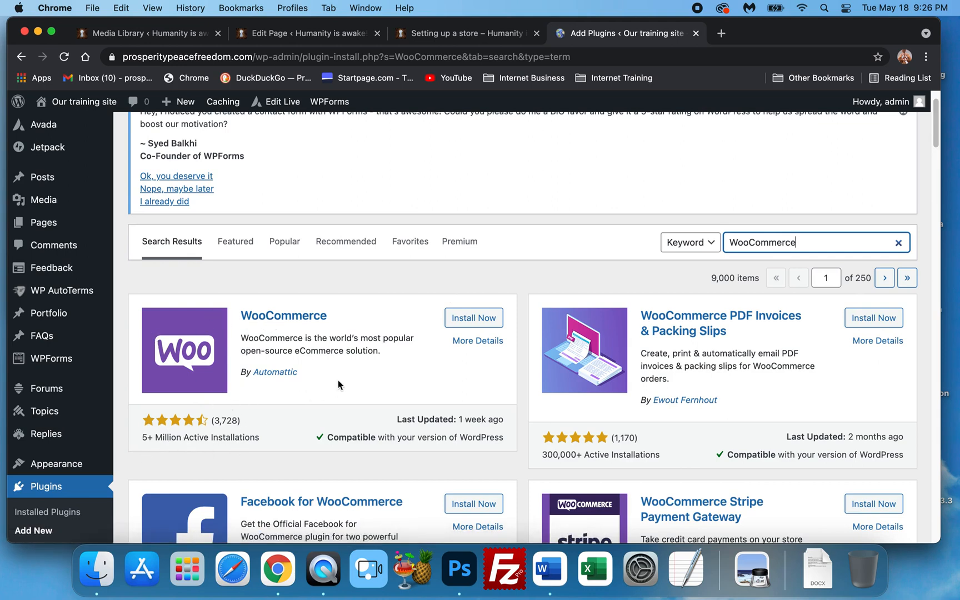
# Install the WooCommerce plugin by Automattic and activate it
pyautogui.click(467, 323)
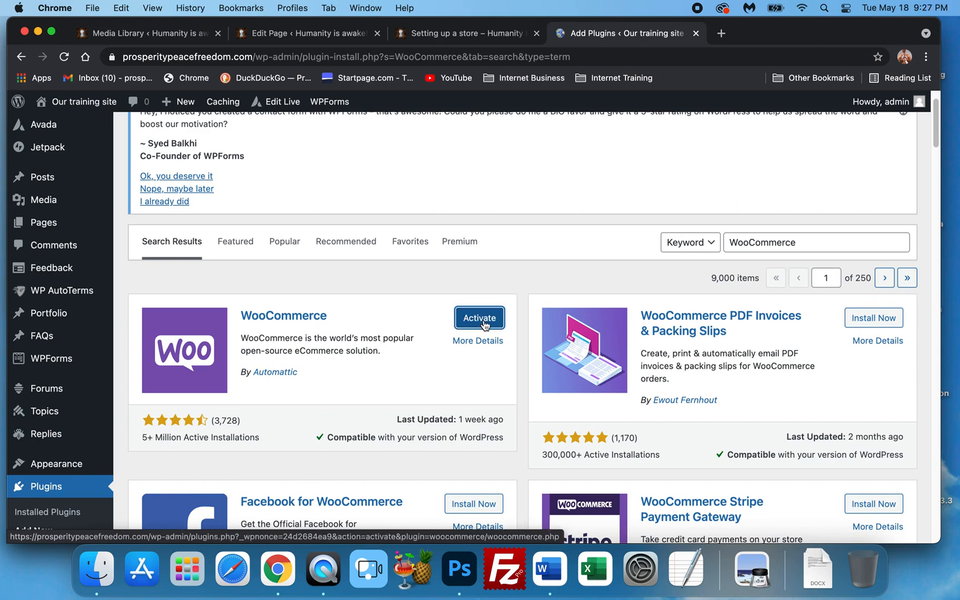
pyautogui.click(482, 324)
pyautogui.scroll(-1, 475, 339)
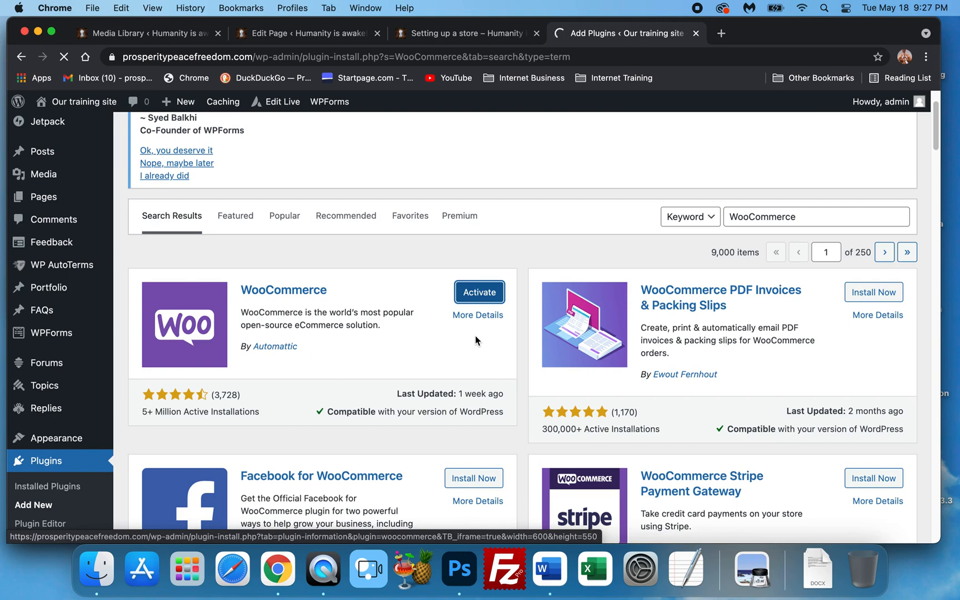
# Browse the WooCommerce-related plugins listed in the search results
pyautogui.scroll(-5, 475, 335)
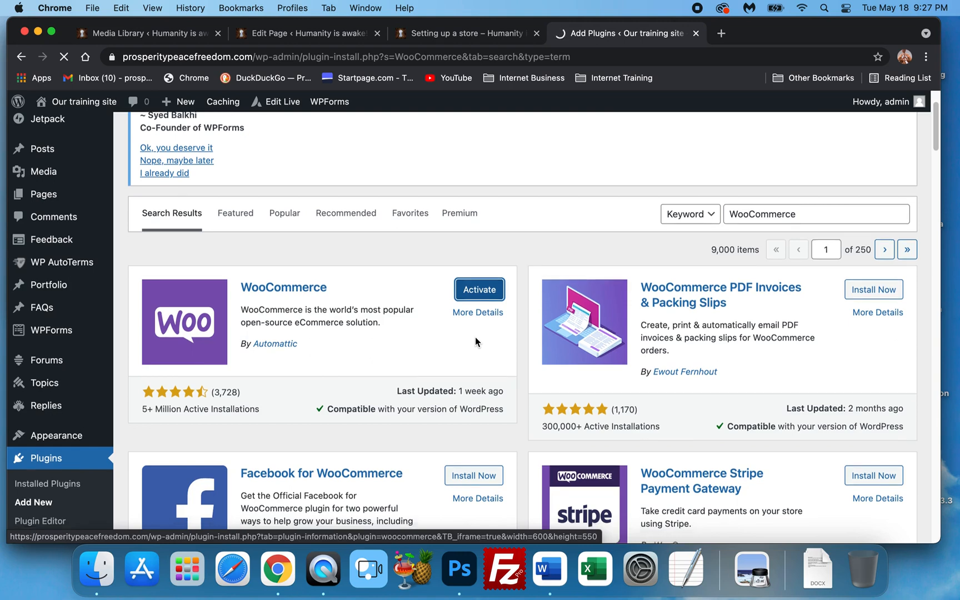
pyautogui.scroll(-1, 475, 338)
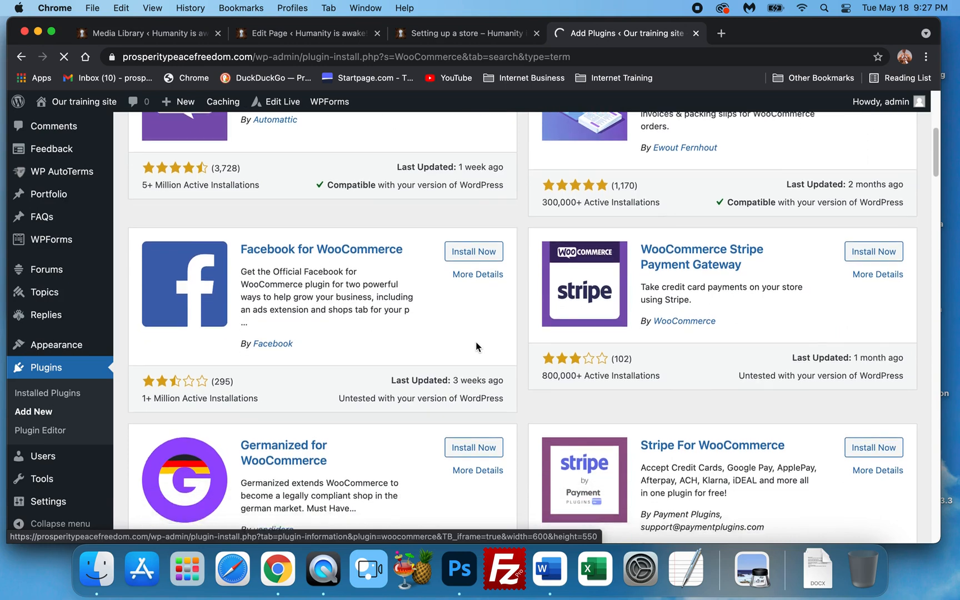
pyautogui.scroll(-1, 476, 341)
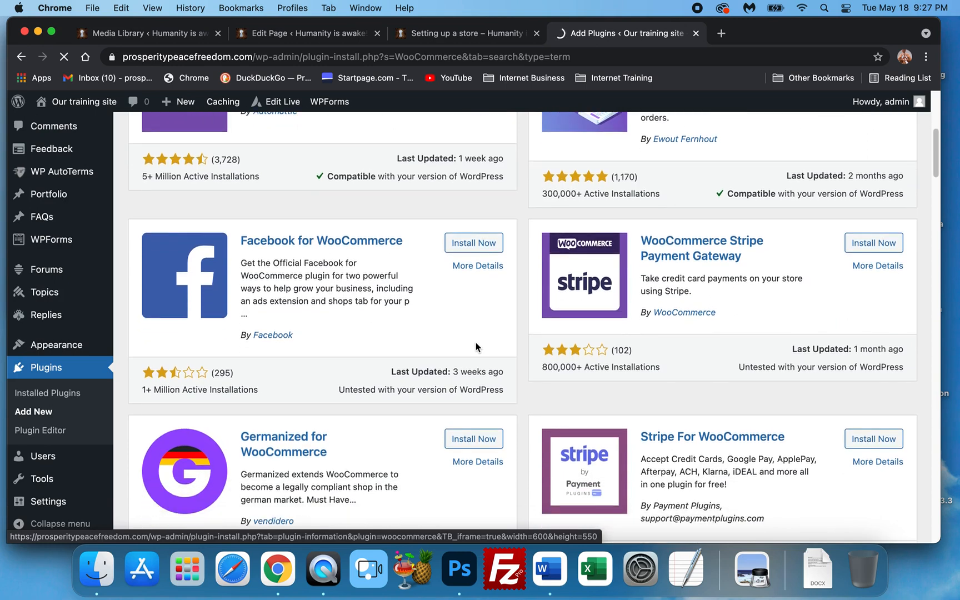
pyautogui.scroll(3, 407, 325)
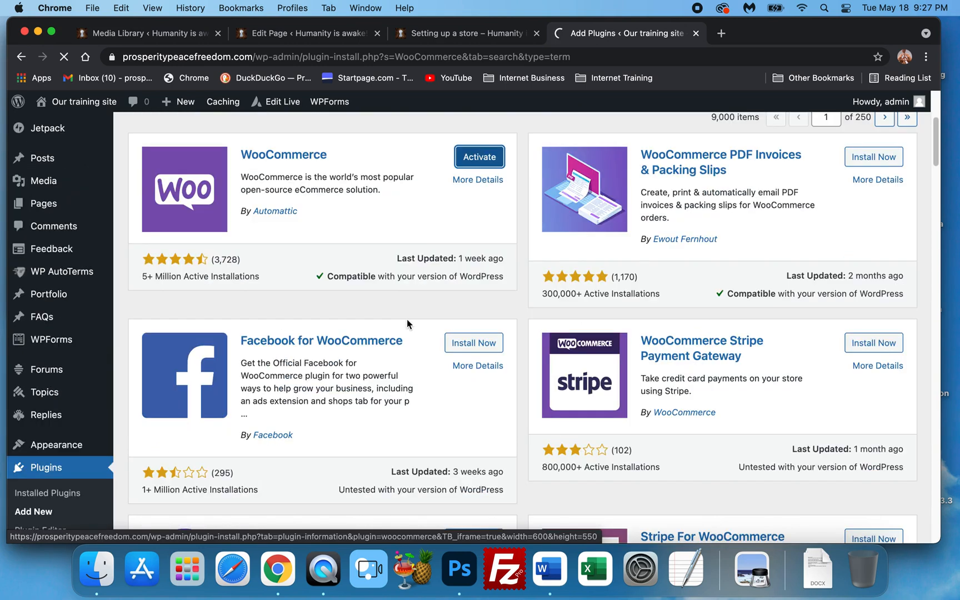
pyautogui.scroll(-2, 407, 325)
pyautogui.scroll(-2, 737, 306)
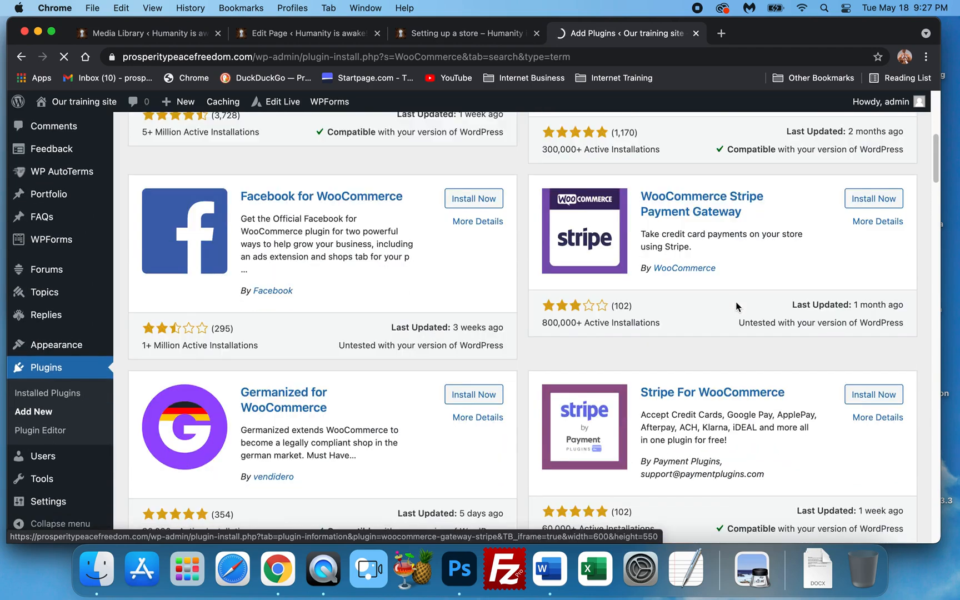
pyautogui.scroll(-3, 564, 287)
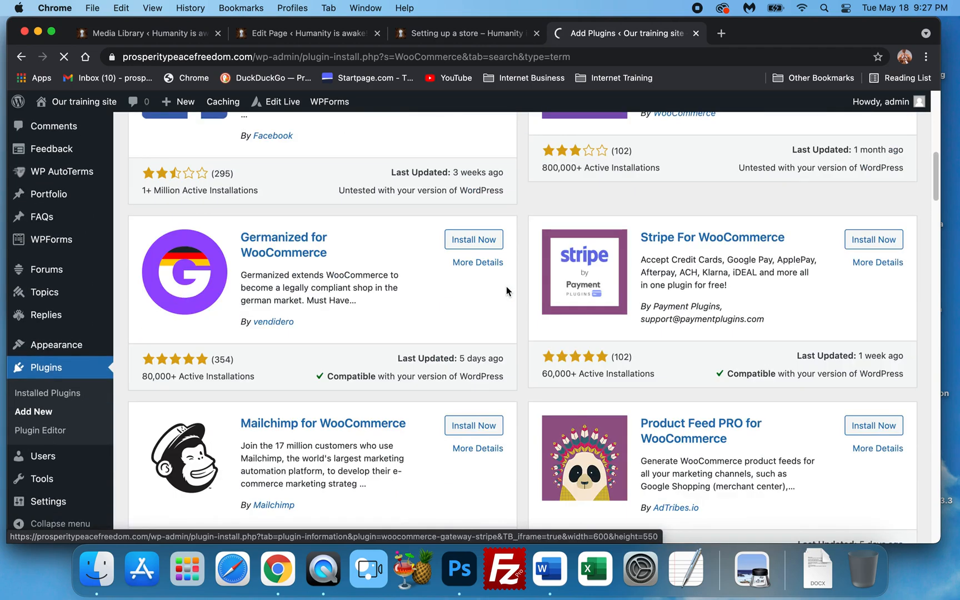
pyautogui.scroll(-1, 506, 289)
pyautogui.scroll(-2, 761, 389)
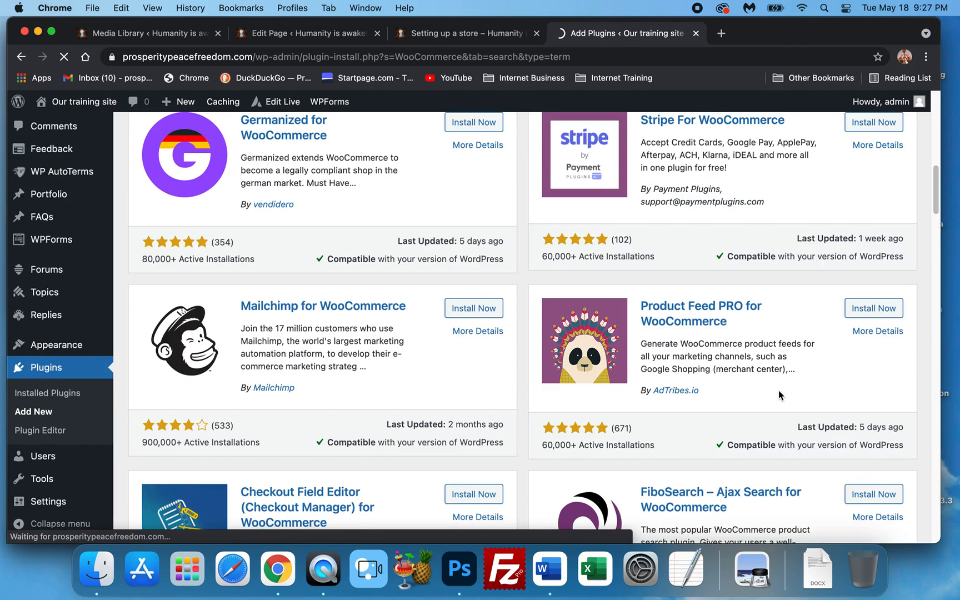
pyautogui.scroll(-3, 602, 387)
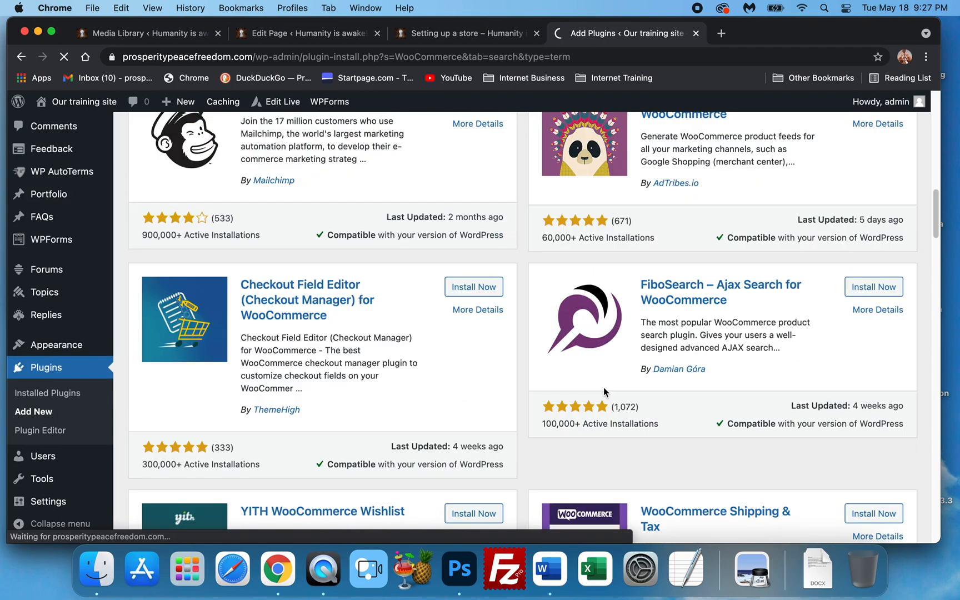
pyautogui.scroll(-2, 603, 388)
pyautogui.scroll(-6, 616, 379)
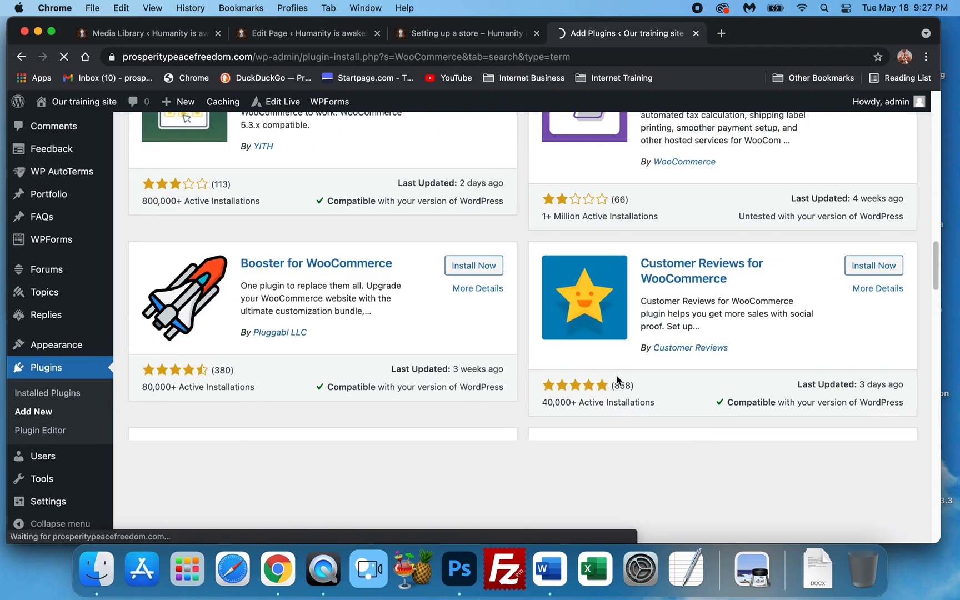
pyautogui.scroll(2, 617, 380)
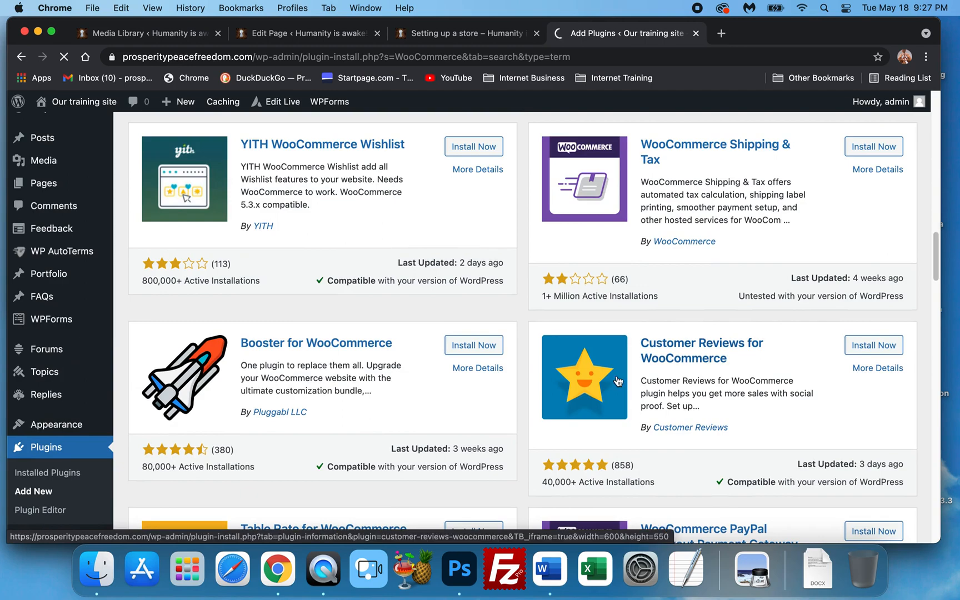
pyautogui.scroll(10, 618, 381)
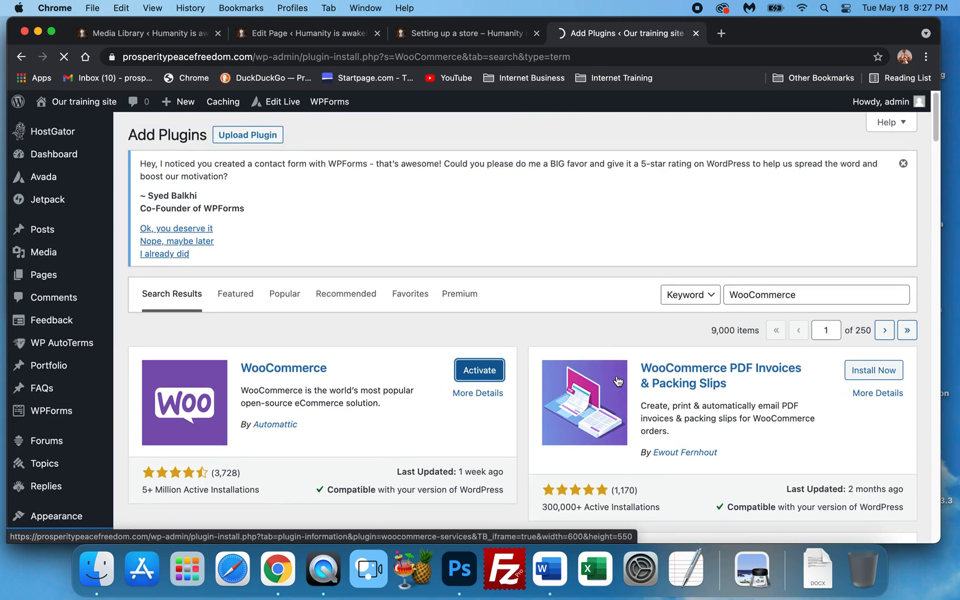
# Review the payment, shipping and other WooCommerce extension plugins further down the results list
pyautogui.scroll(-6, 643, 371)
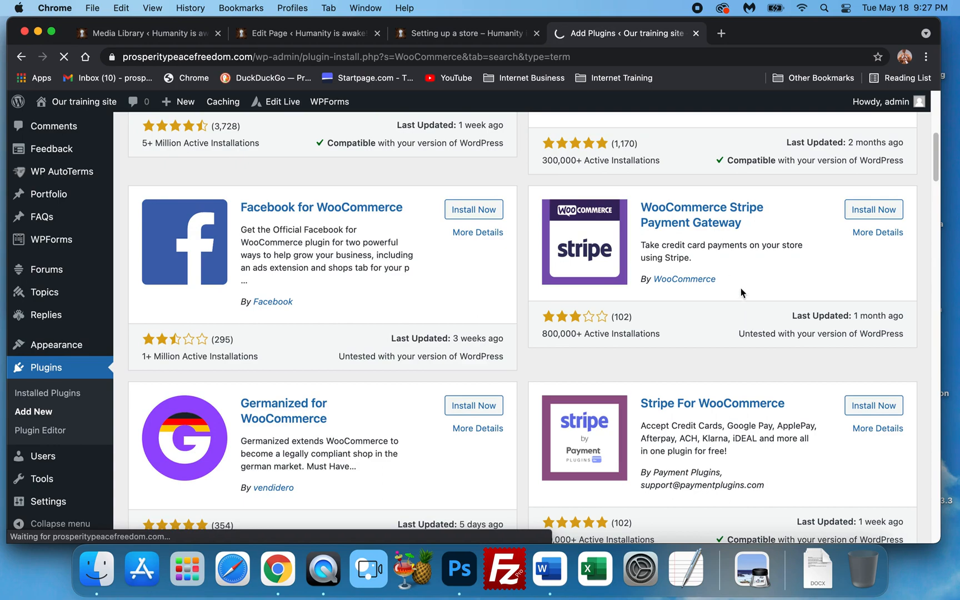
pyautogui.scroll(-3, 730, 269)
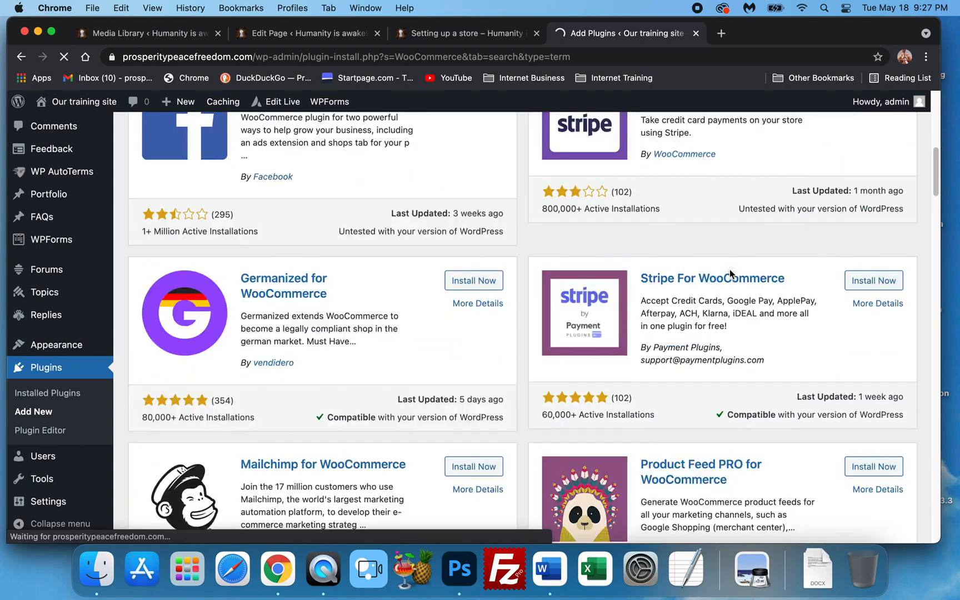
pyautogui.scroll(-2, 668, 312)
pyautogui.scroll(-6, 667, 313)
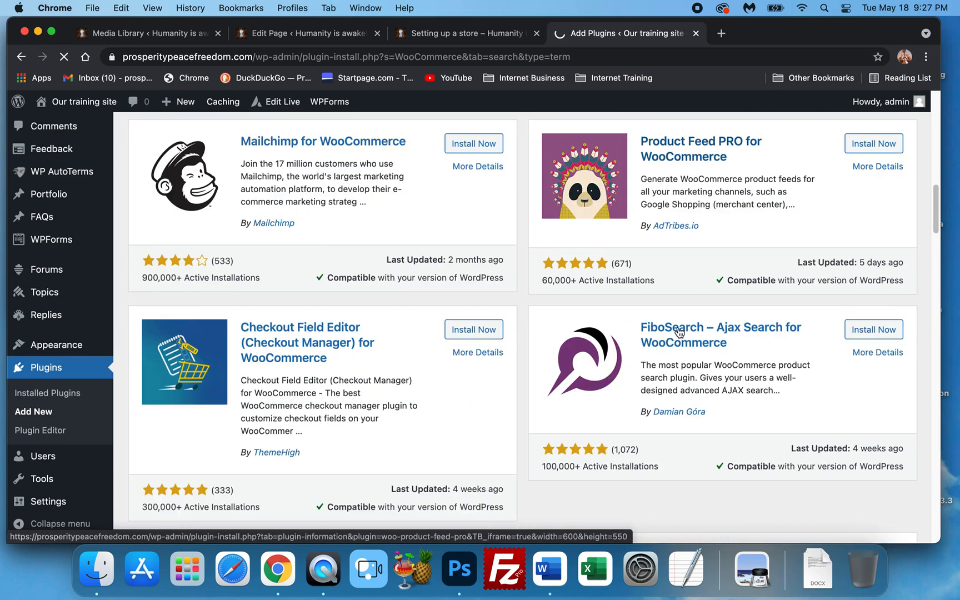
pyautogui.scroll(-1, 427, 367)
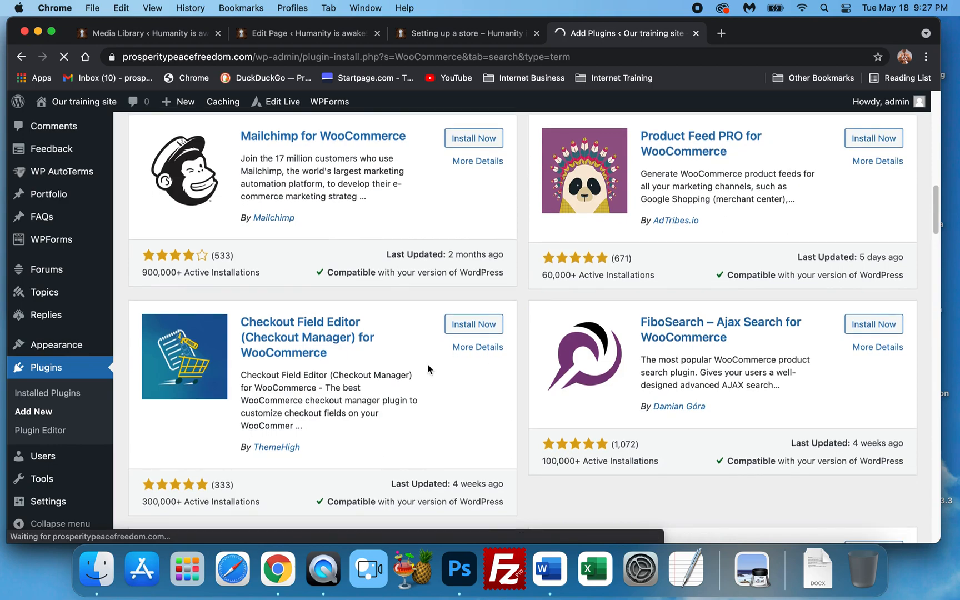
pyautogui.scroll(-6, 466, 377)
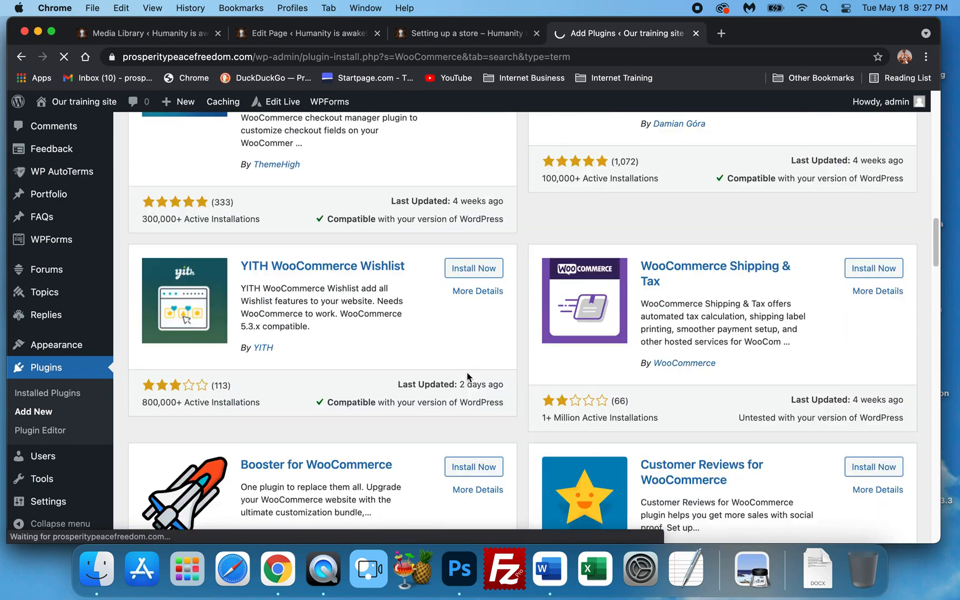
pyautogui.scroll(-2, 466, 377)
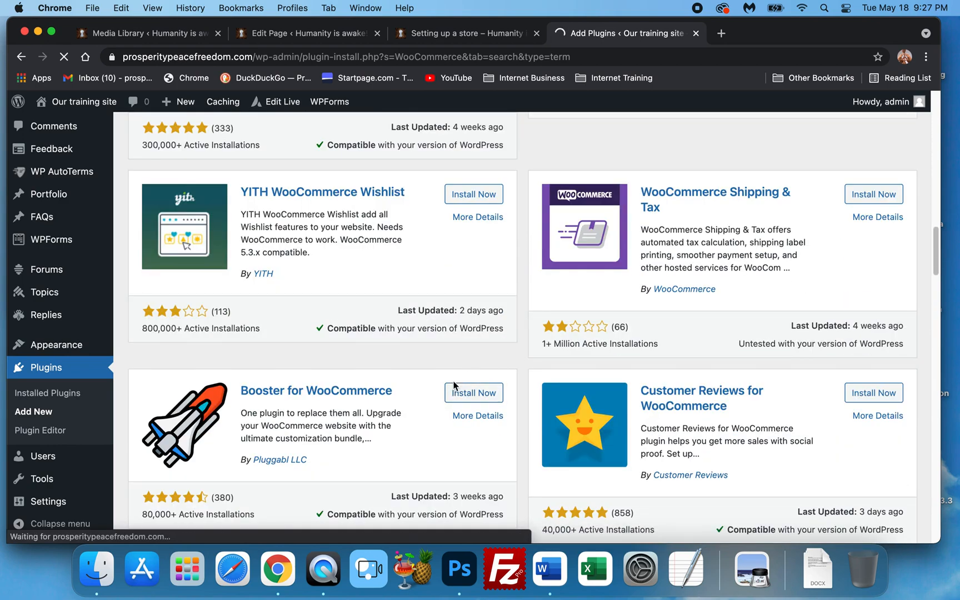
pyautogui.scroll(-2, 452, 385)
pyautogui.scroll(-4, 453, 385)
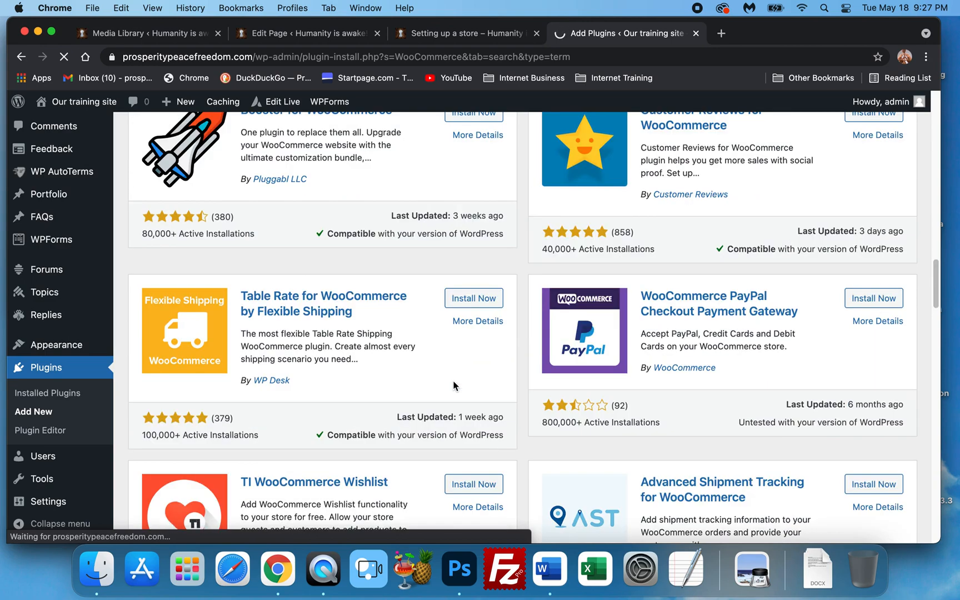
pyautogui.scroll(-10, 453, 385)
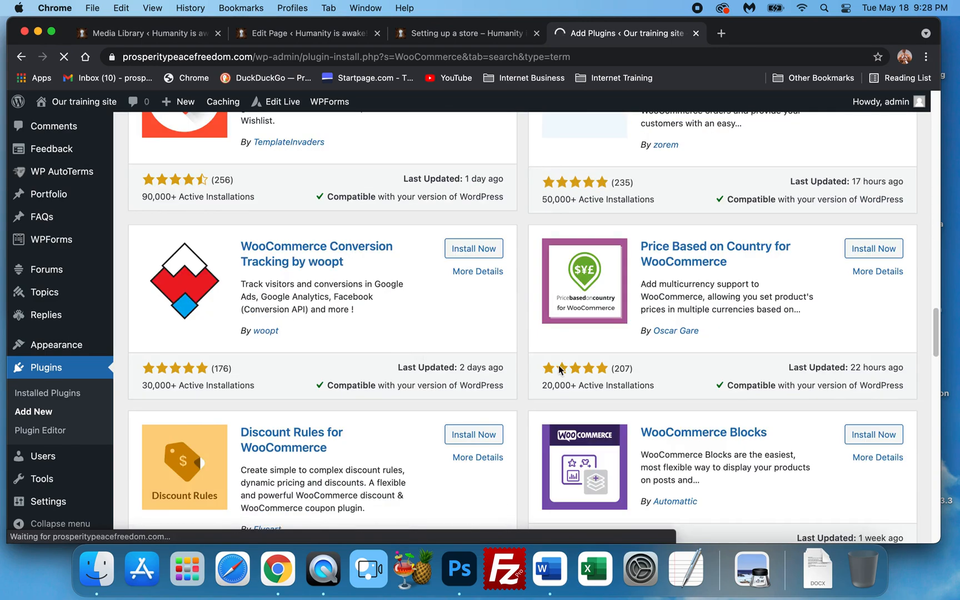
pyautogui.scroll(-2, 557, 368)
pyautogui.scroll(-6, 559, 366)
pyautogui.scroll(20, 561, 366)
pyautogui.scroll(15, 691, 369)
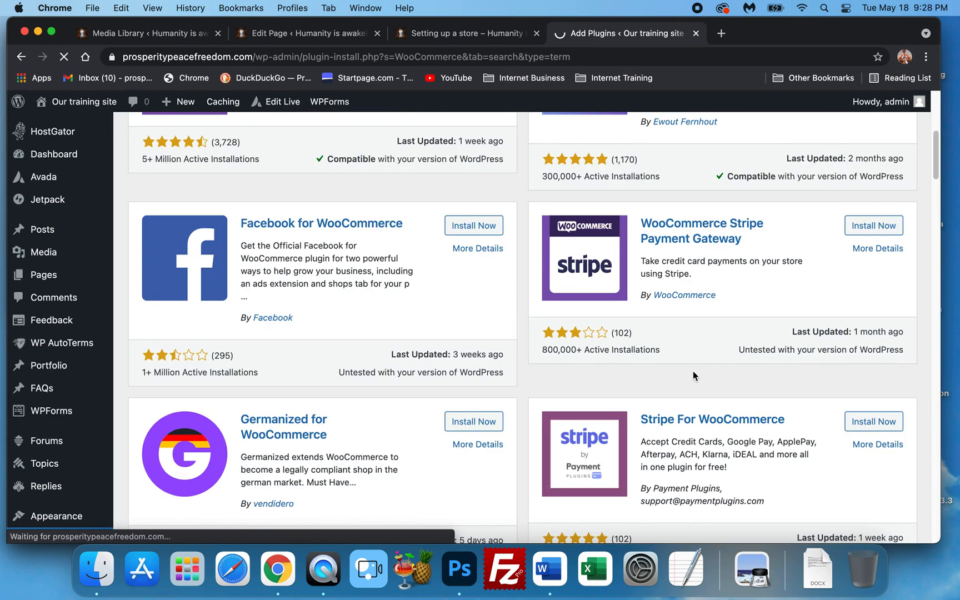
pyautogui.scroll(5, 692, 370)
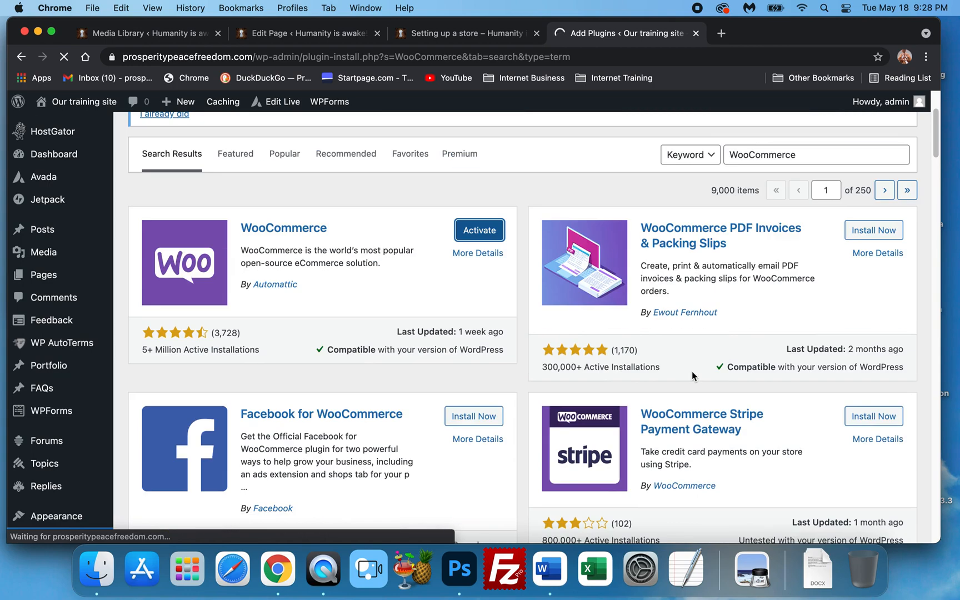
pyautogui.scroll(-14, 694, 369)
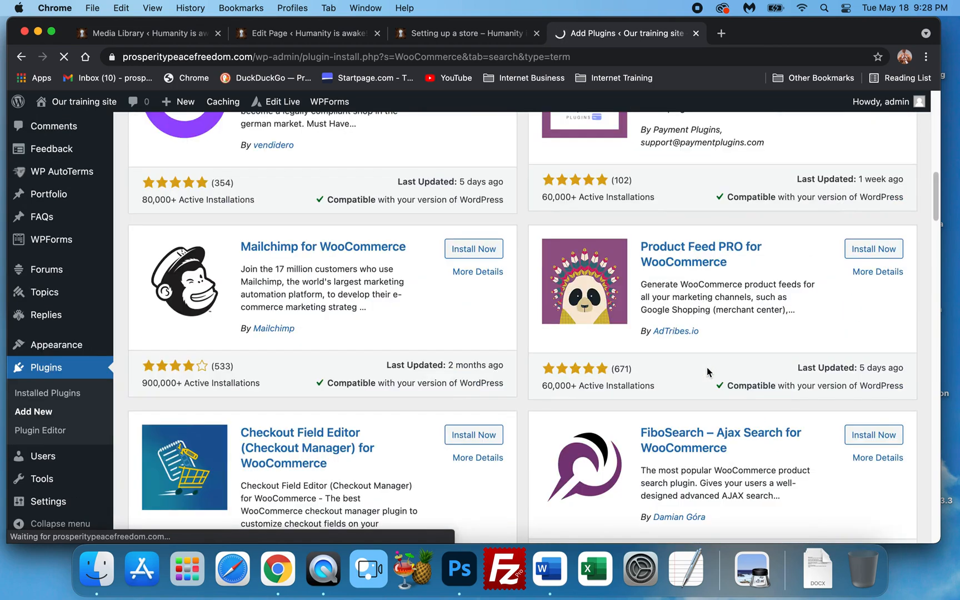
pyautogui.scroll(-4, 707, 368)
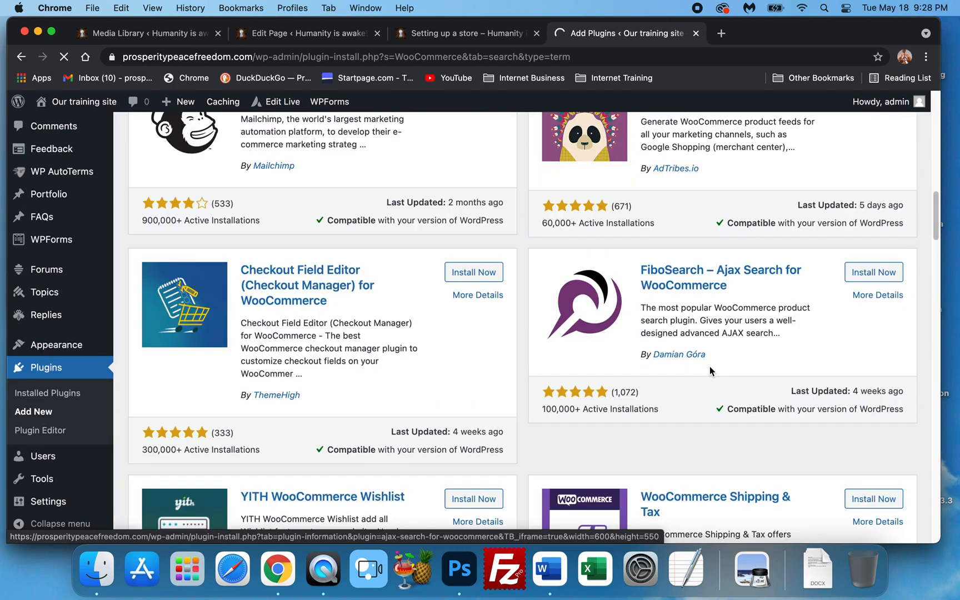
pyautogui.scroll(-4, 710, 366)
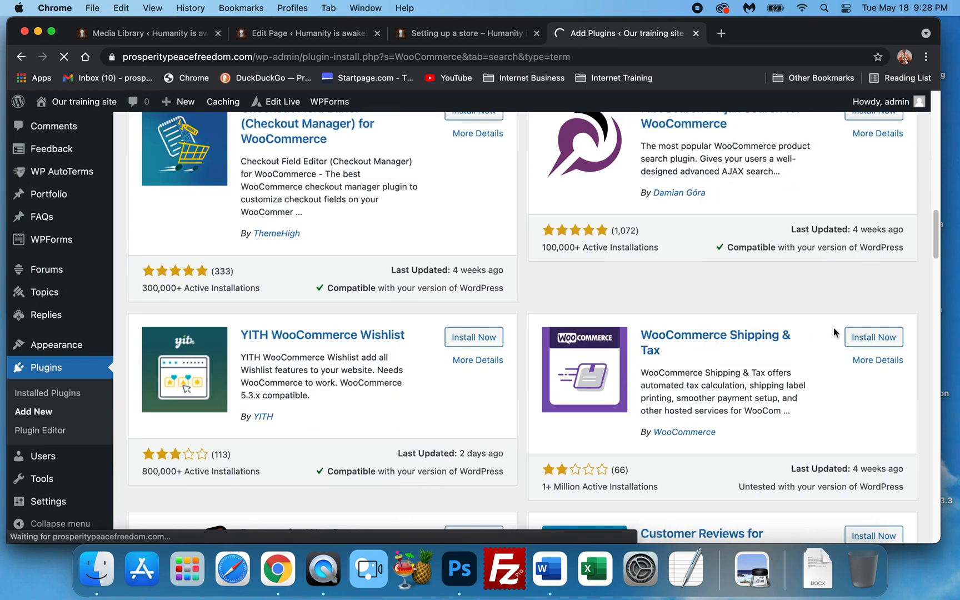
pyautogui.scroll(-1, 723, 392)
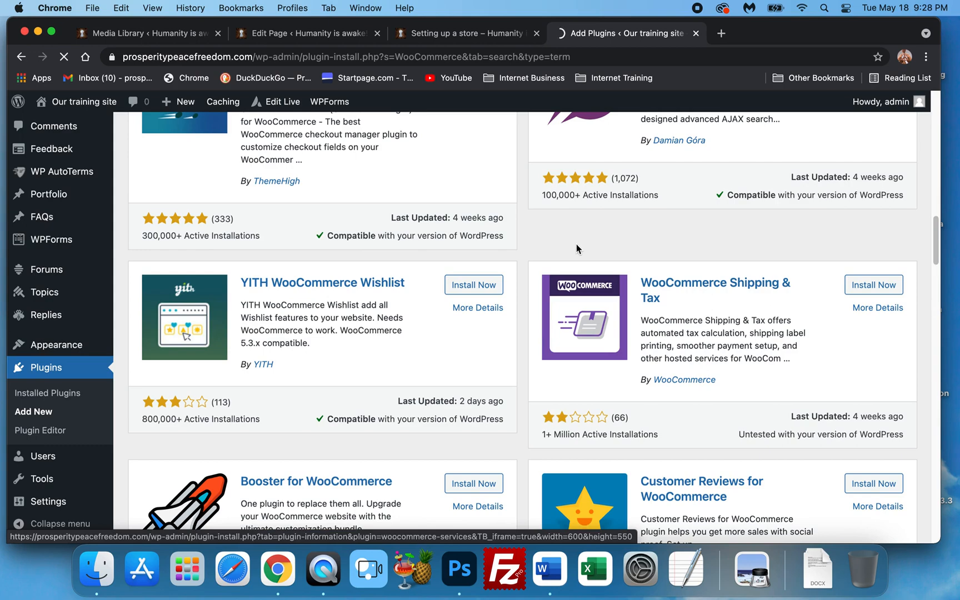
# Activate the WooCommerce plugin from the plugin search results
pyautogui.scroll(10, 477, 284)
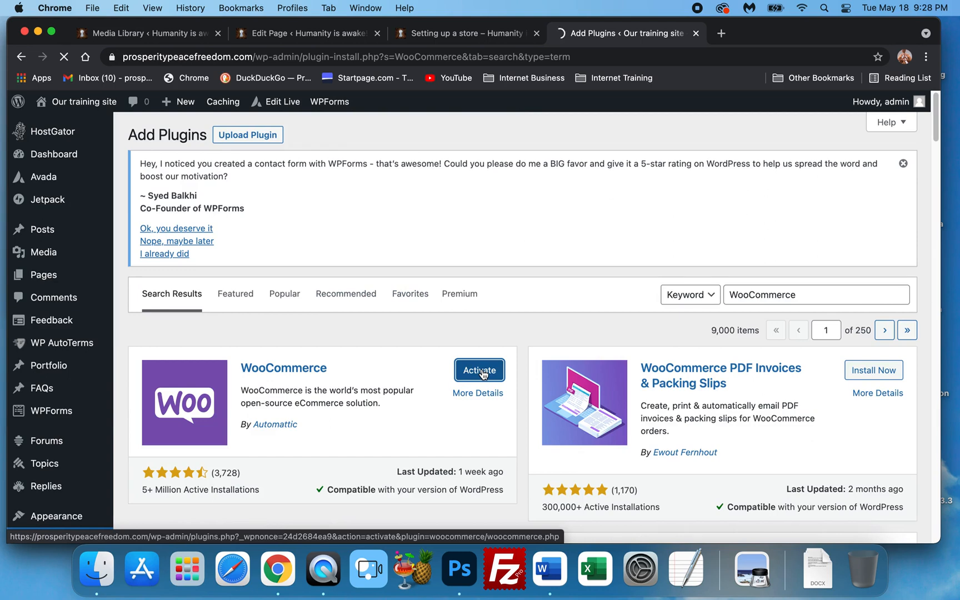
pyautogui.click(483, 374)
pyautogui.click(476, 370)
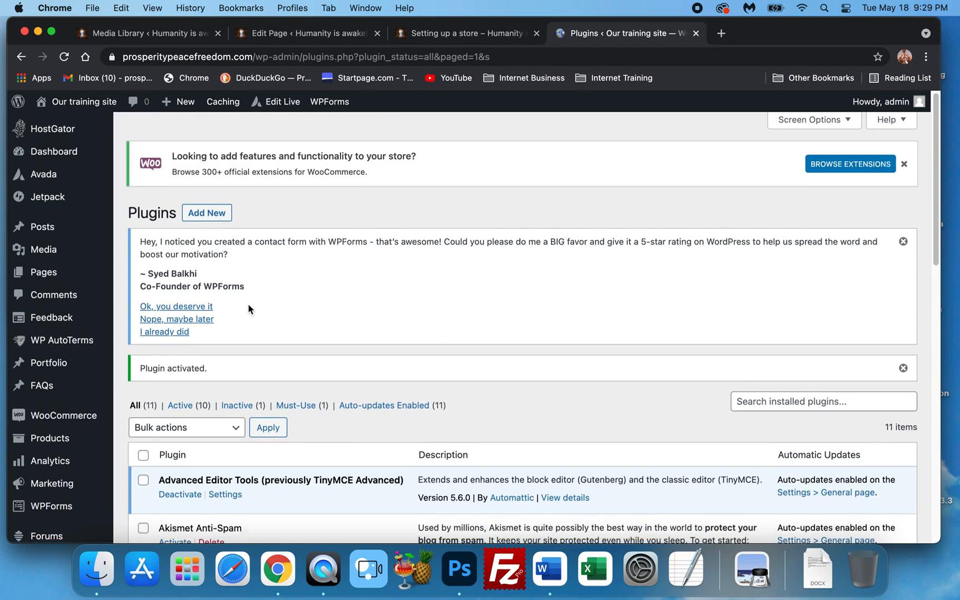
# Open the new WooCommerce section of the admin menu to launch its setup wizard
pyautogui.scroll(-5, 248, 305)
pyautogui.moveTo(39, 265)
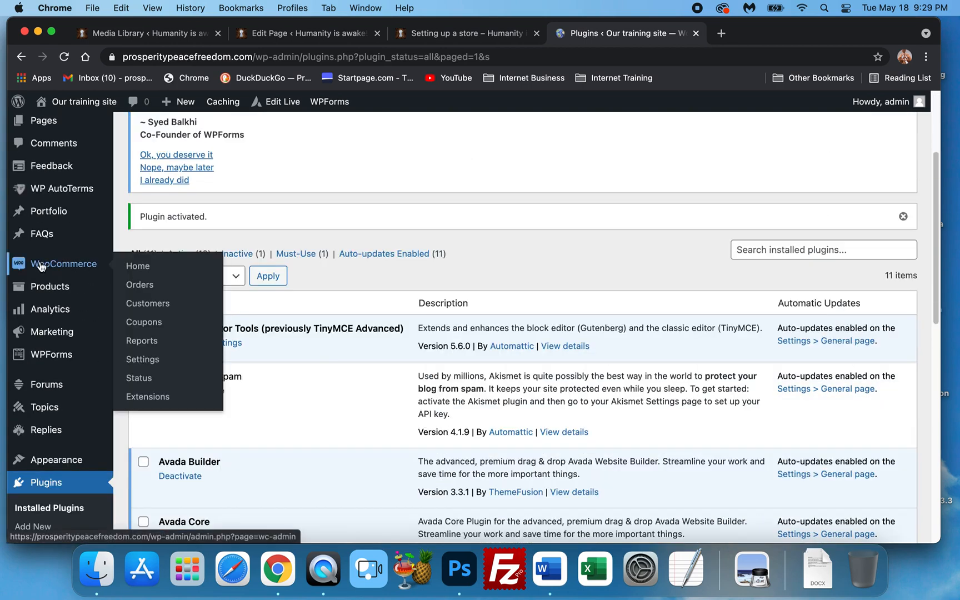
pyautogui.moveTo(40, 286)
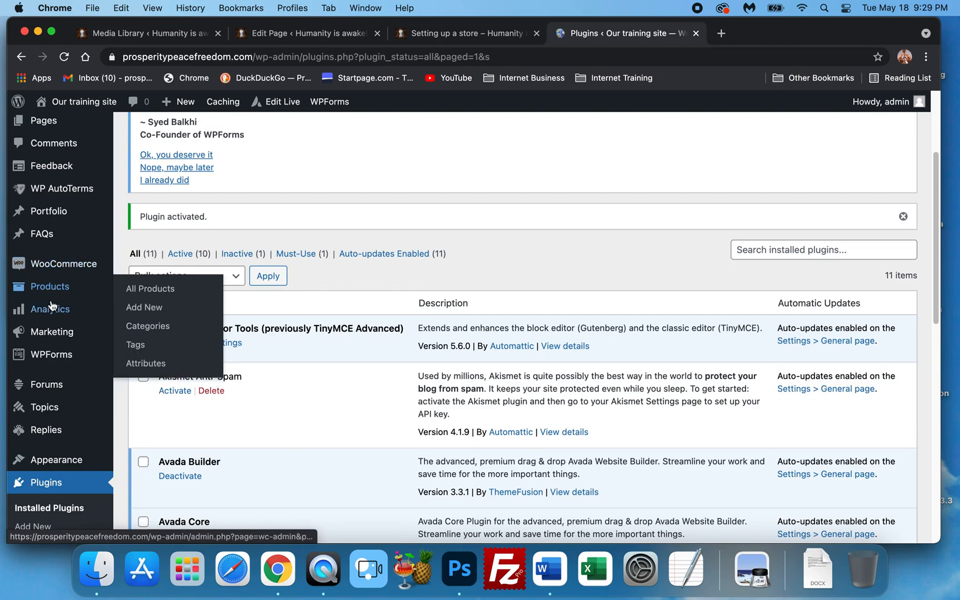
pyautogui.moveTo(52, 306)
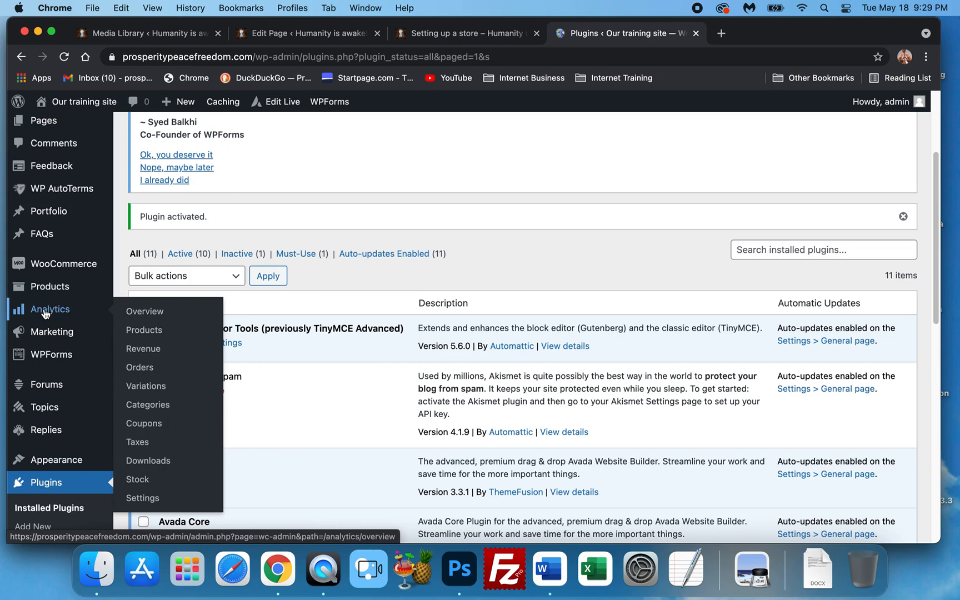
pyautogui.moveTo(52, 334)
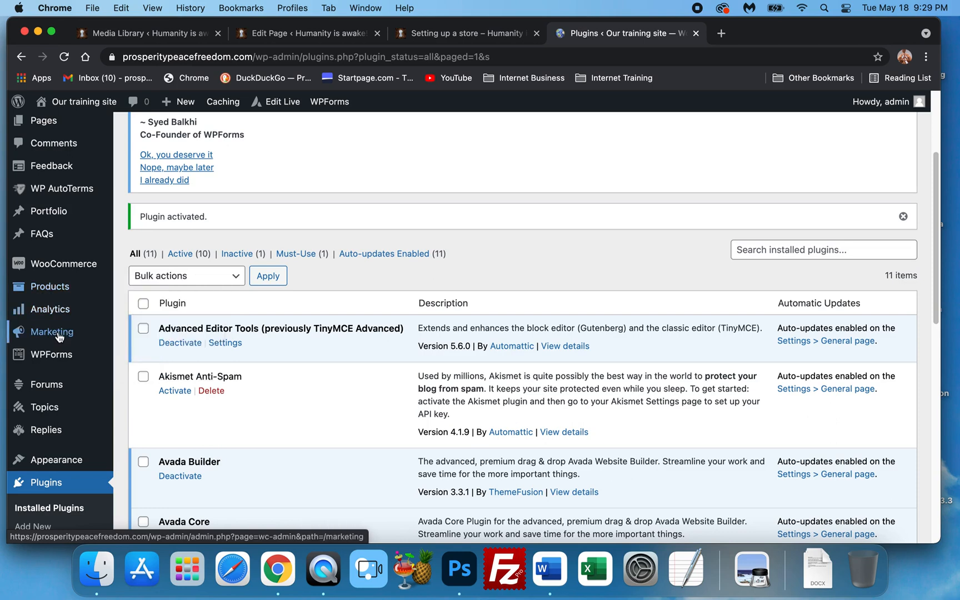
pyautogui.moveTo(58, 358)
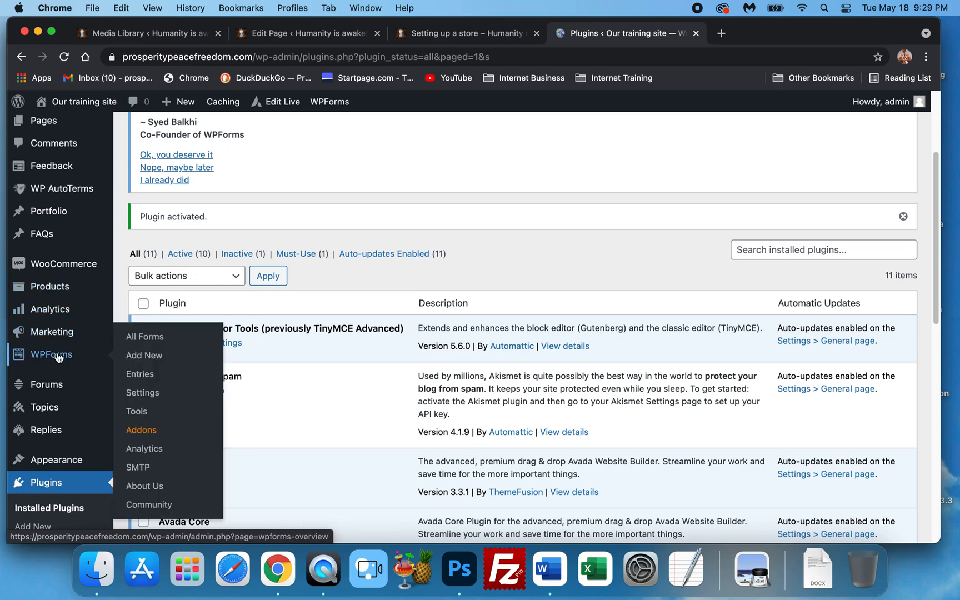
pyautogui.click(67, 267)
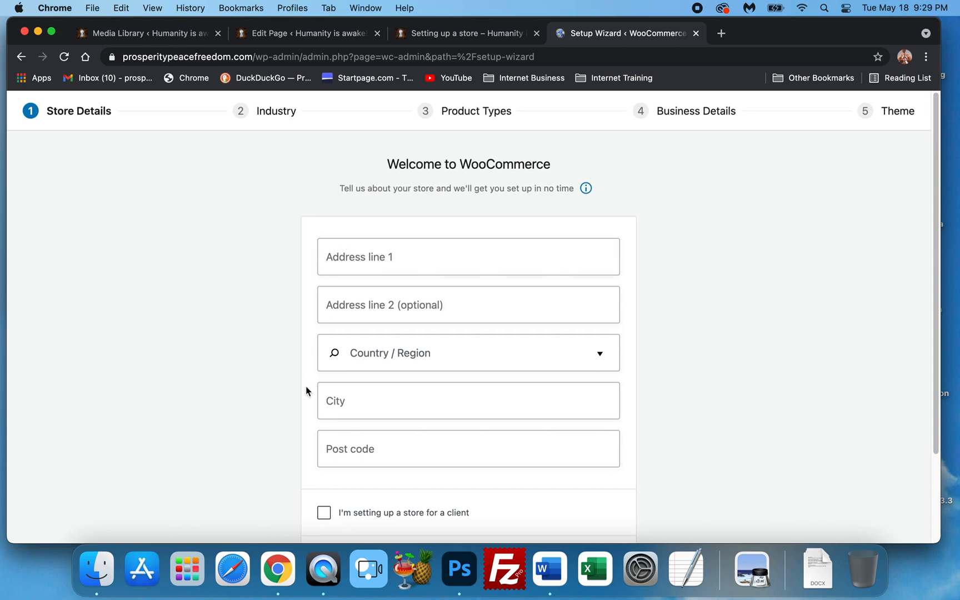
# Skip the store details setup wizard and decline the WooCommerce usage tracking offer
pyautogui.scroll(-2, 293, 343)
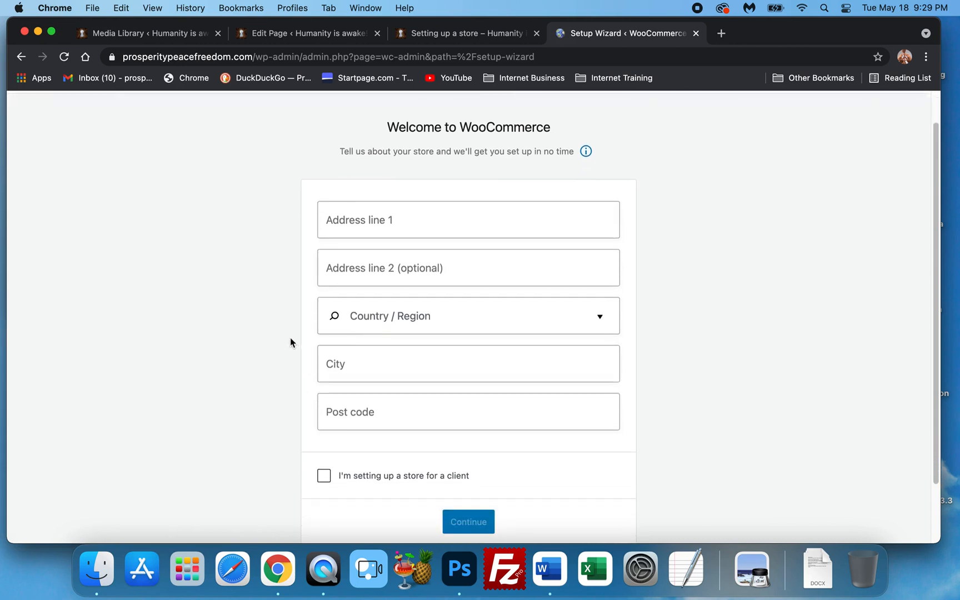
pyautogui.scroll(-1, 291, 342)
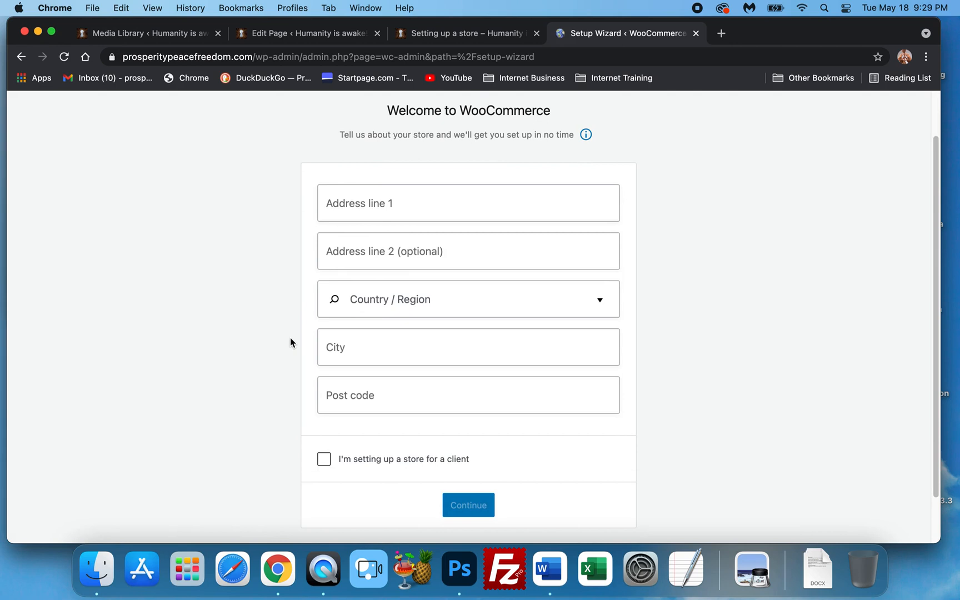
pyautogui.scroll(-3, 290, 338)
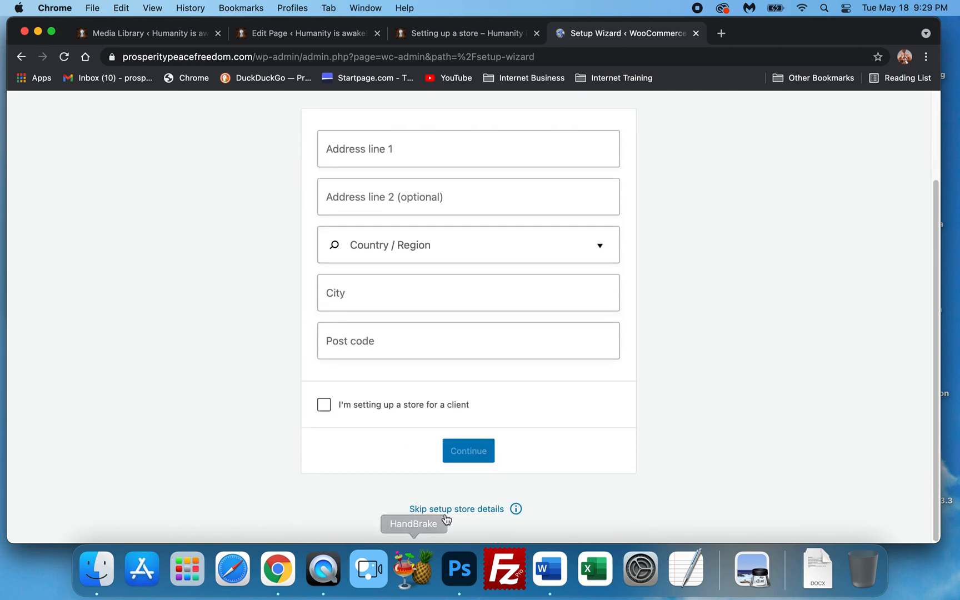
pyautogui.scroll(3, 292, 364)
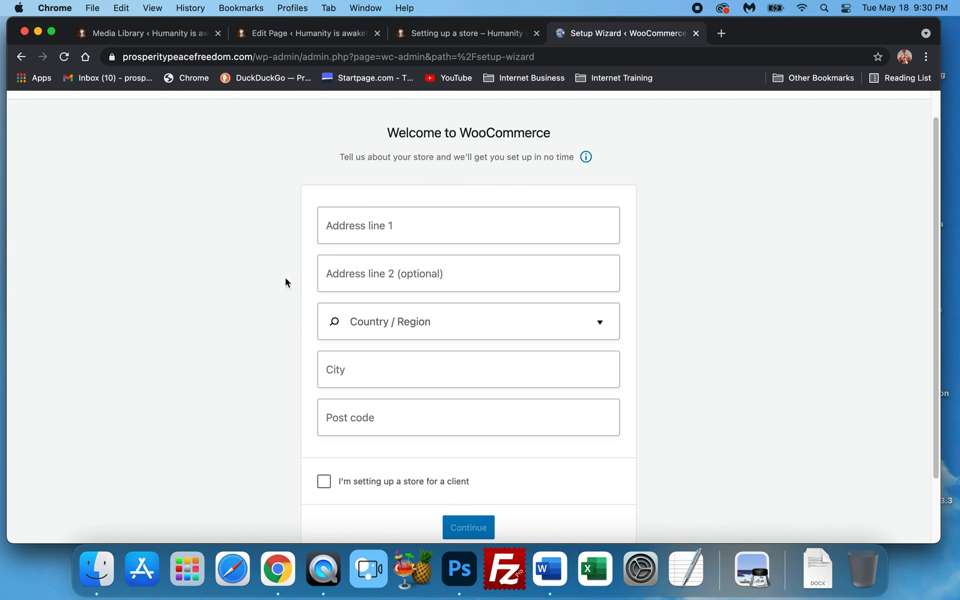
pyautogui.scroll(-2, 445, 462)
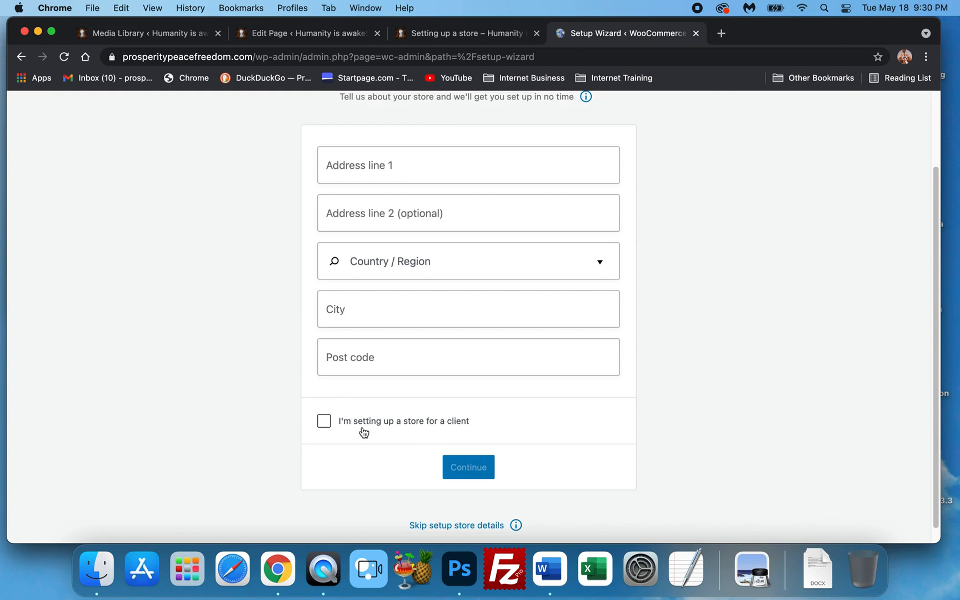
pyautogui.scroll(2, 375, 443)
pyautogui.scroll(-2, 387, 443)
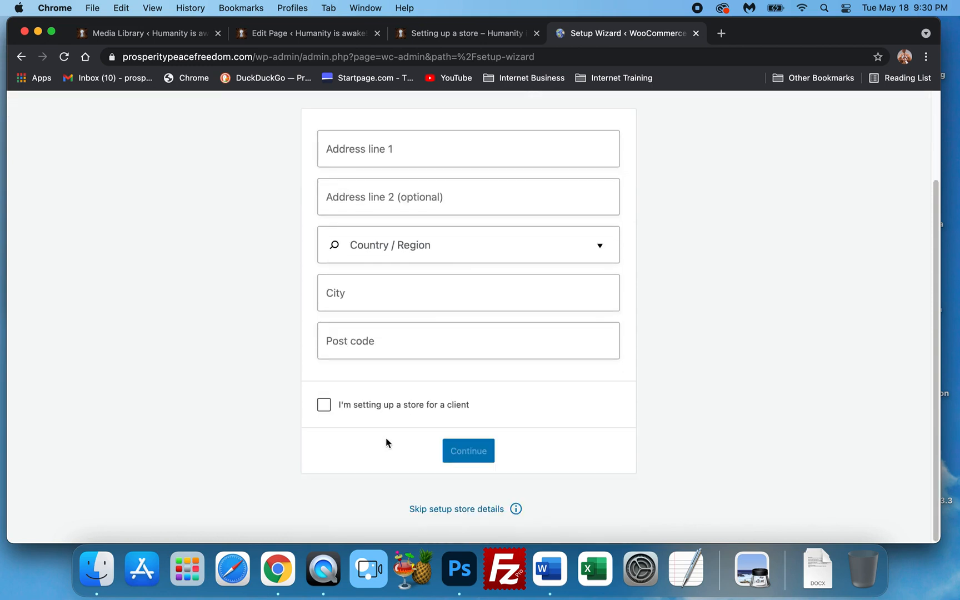
pyautogui.click(451, 510)
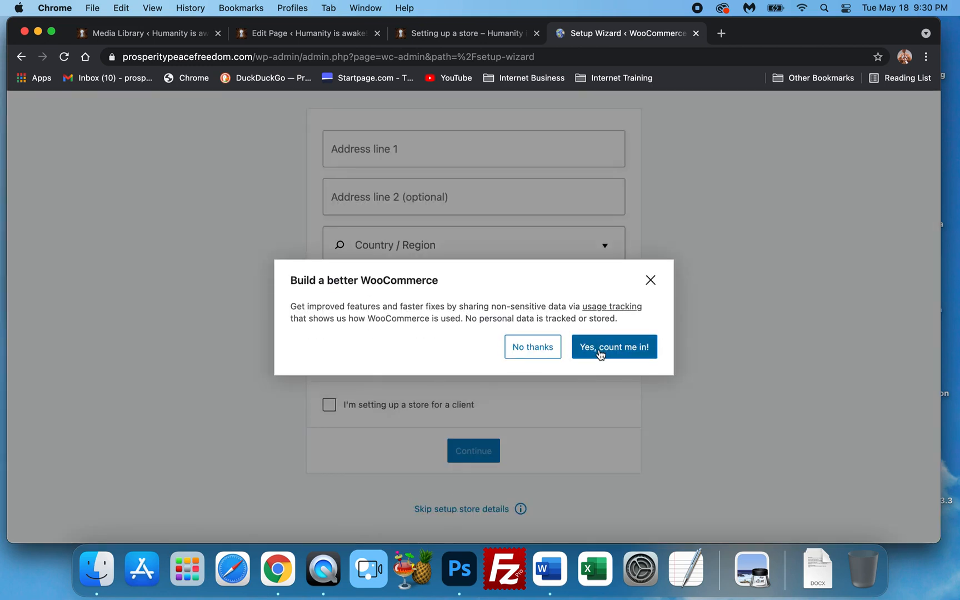
pyautogui.click(528, 354)
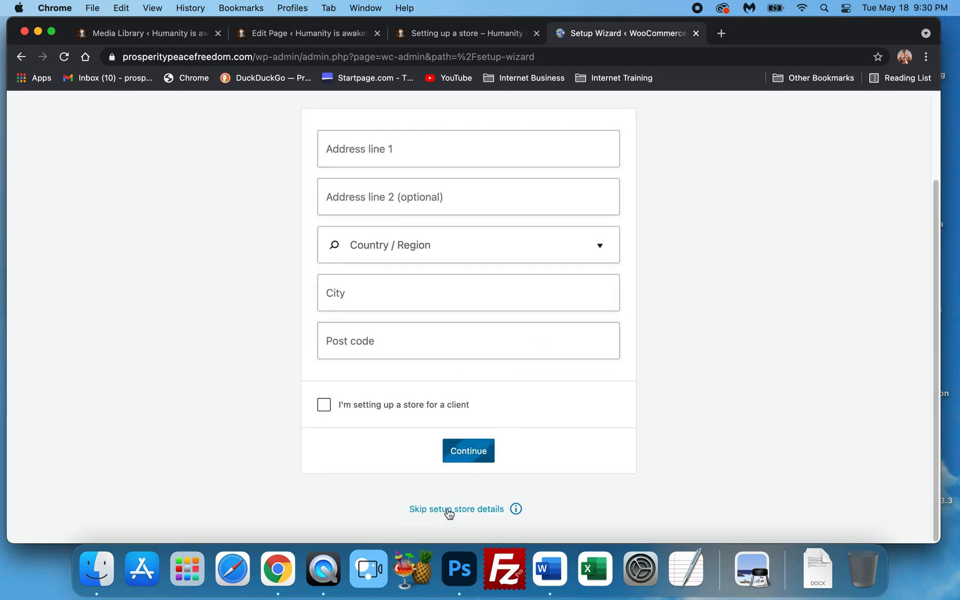
pyautogui.click(449, 509)
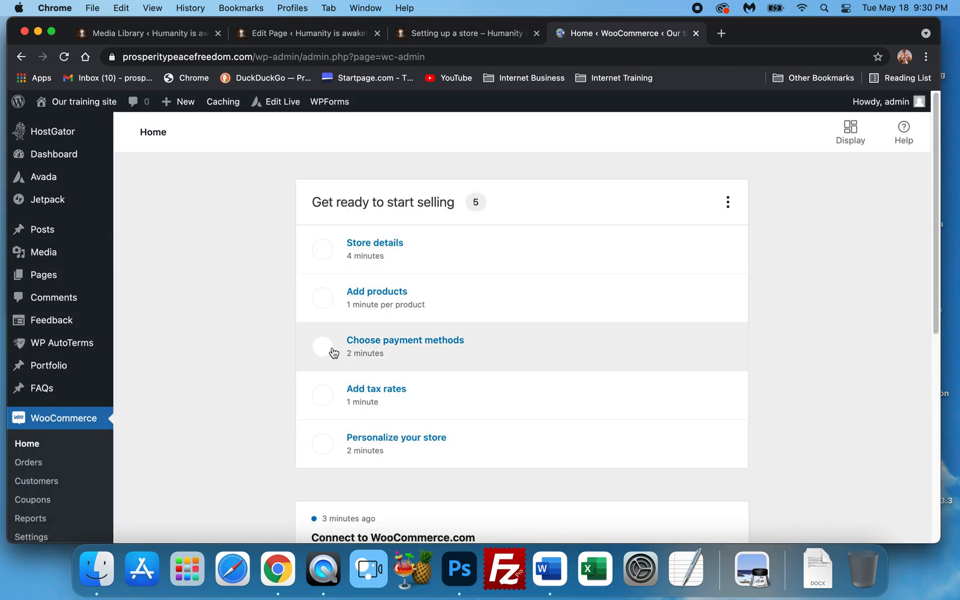
# Review the WooCommerce home checklist and stats overview, then open the Orders page
pyautogui.scroll(-2, 335, 416)
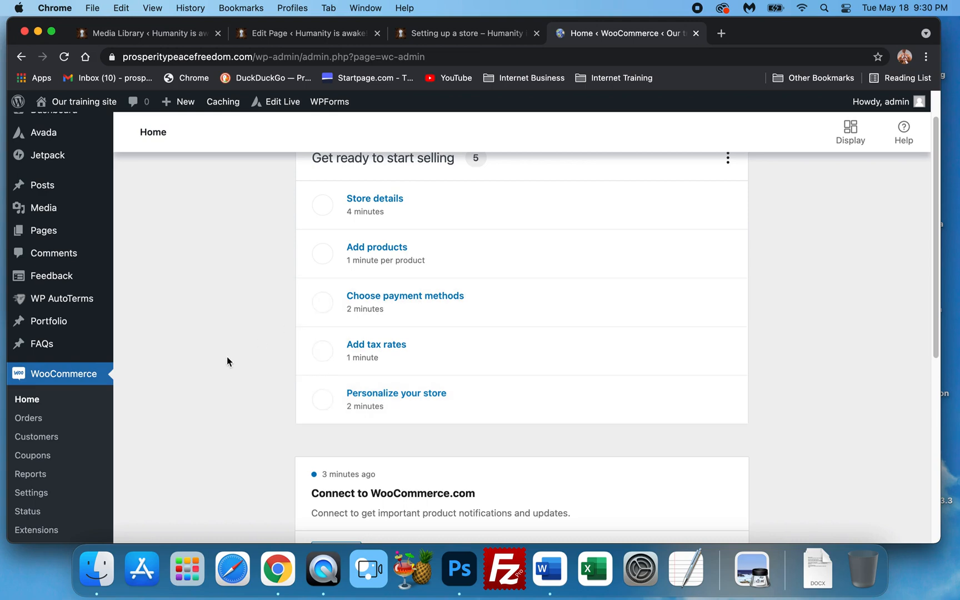
pyautogui.scroll(-5, 247, 297)
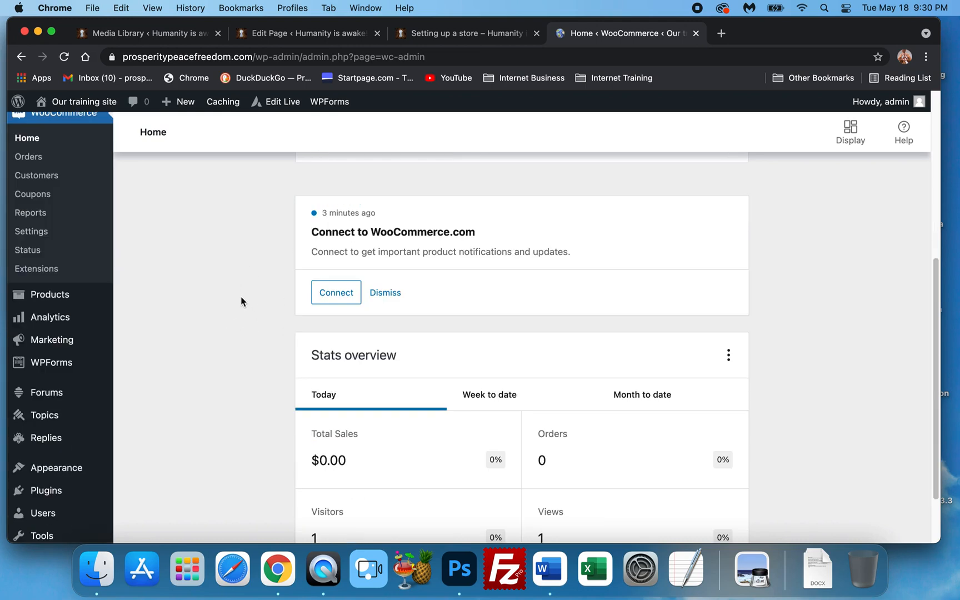
pyautogui.scroll(-2, 237, 375)
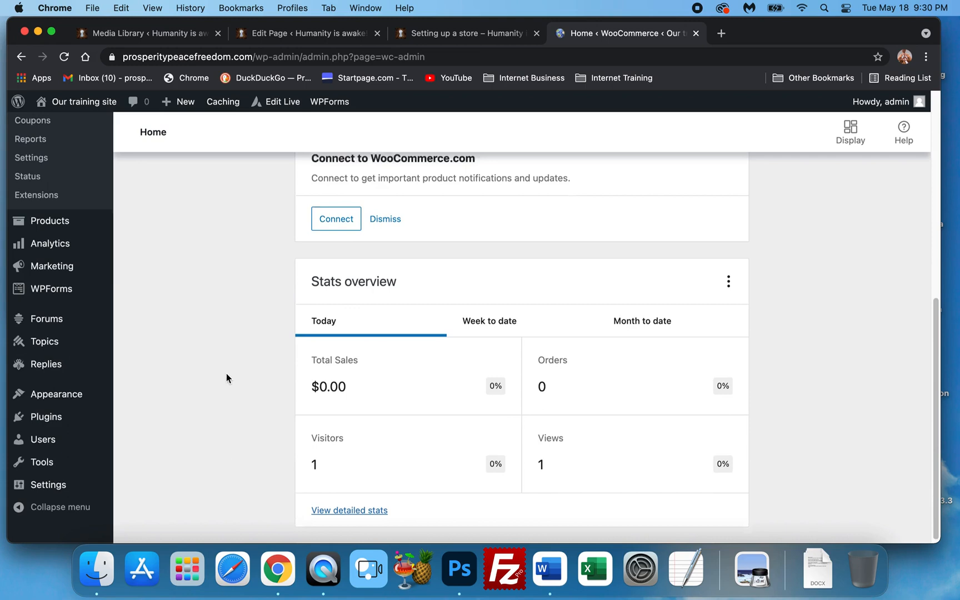
pyautogui.scroll(6, 225, 375)
pyautogui.scroll(-3, 226, 377)
pyautogui.scroll(-1, 231, 383)
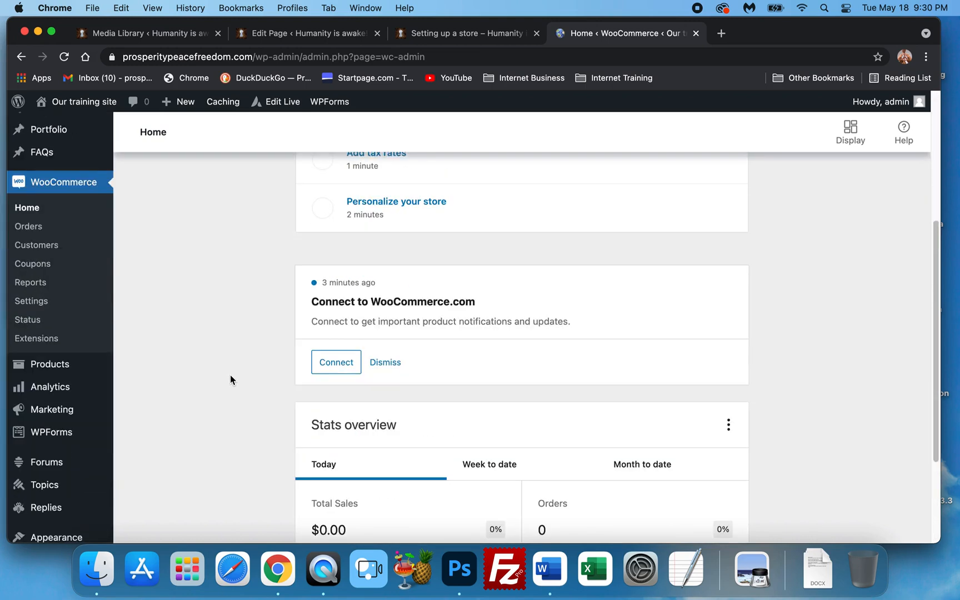
pyautogui.click(37, 233)
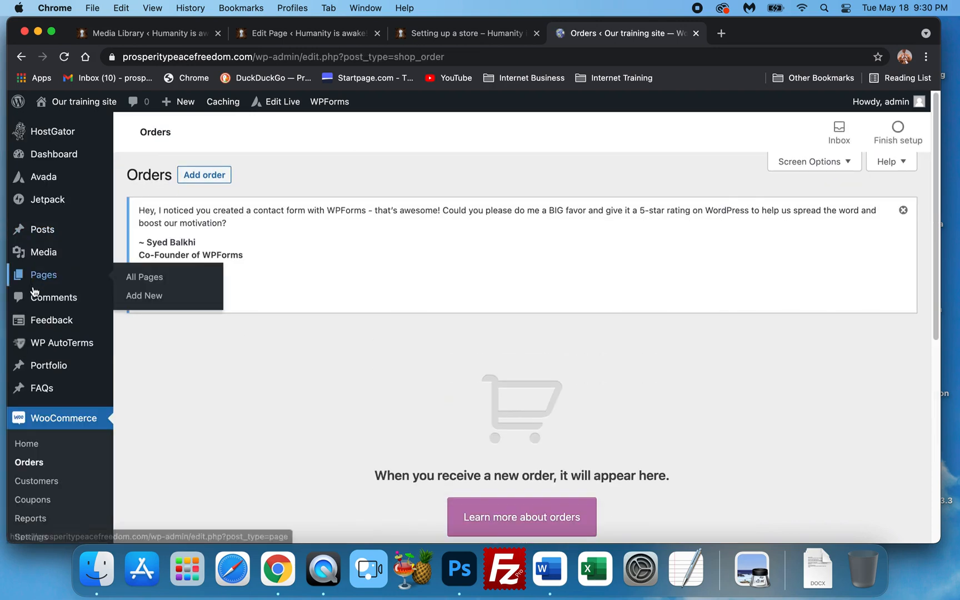
# Open the Coupons page and start creating a first coupon
pyautogui.scroll(-4, 34, 283)
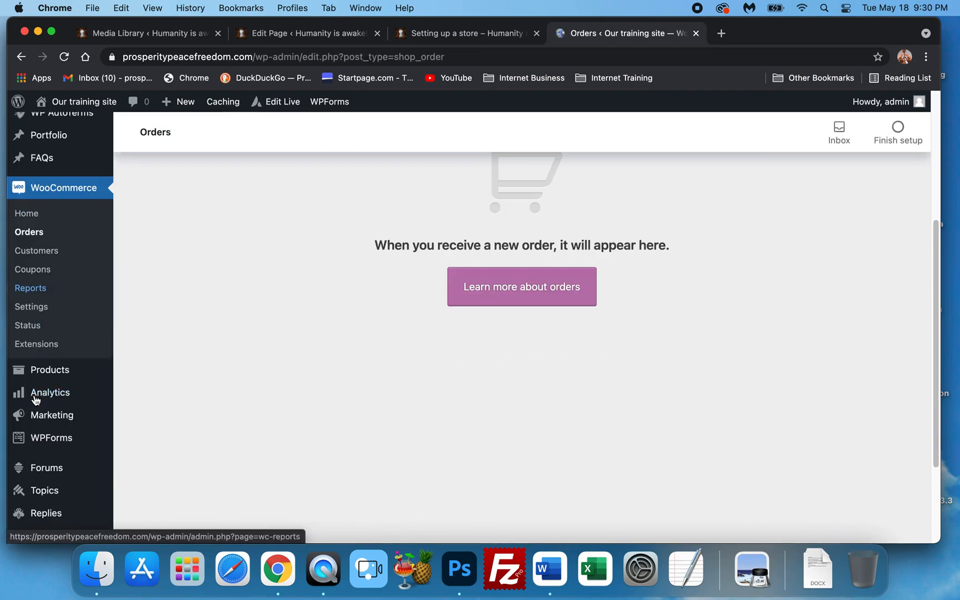
pyautogui.click(35, 272)
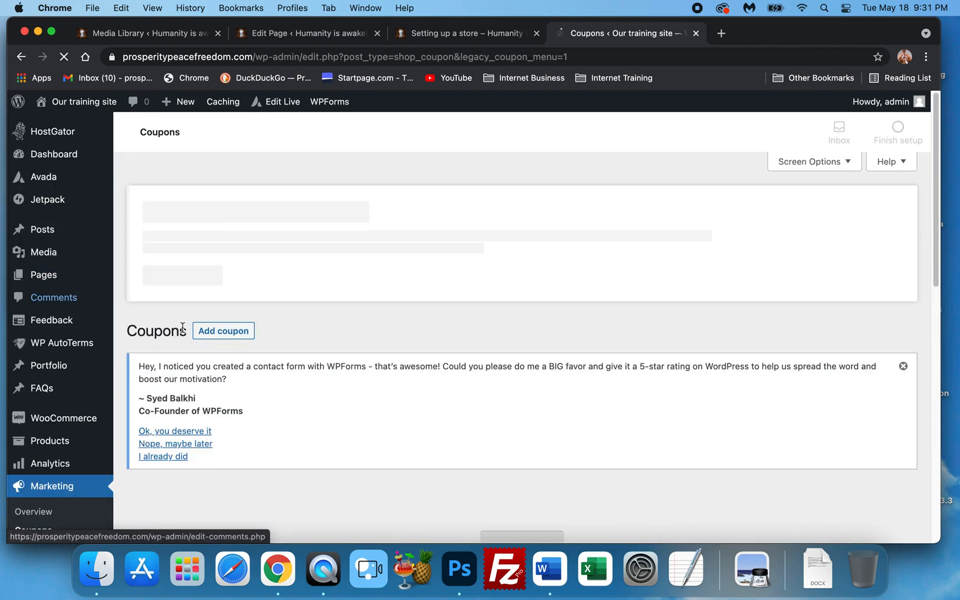
pyautogui.scroll(-5, 220, 323)
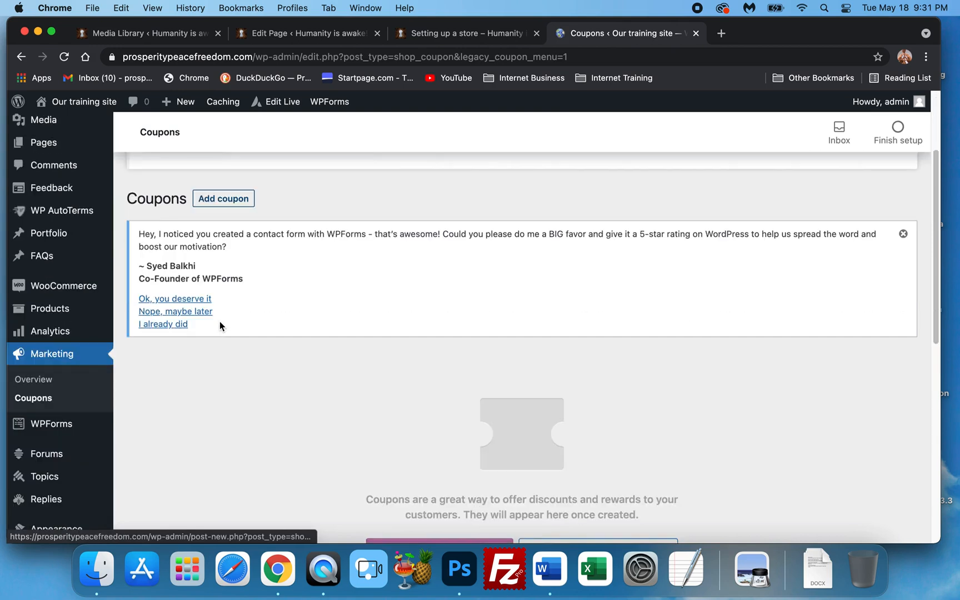
pyautogui.scroll(-3, 252, 356)
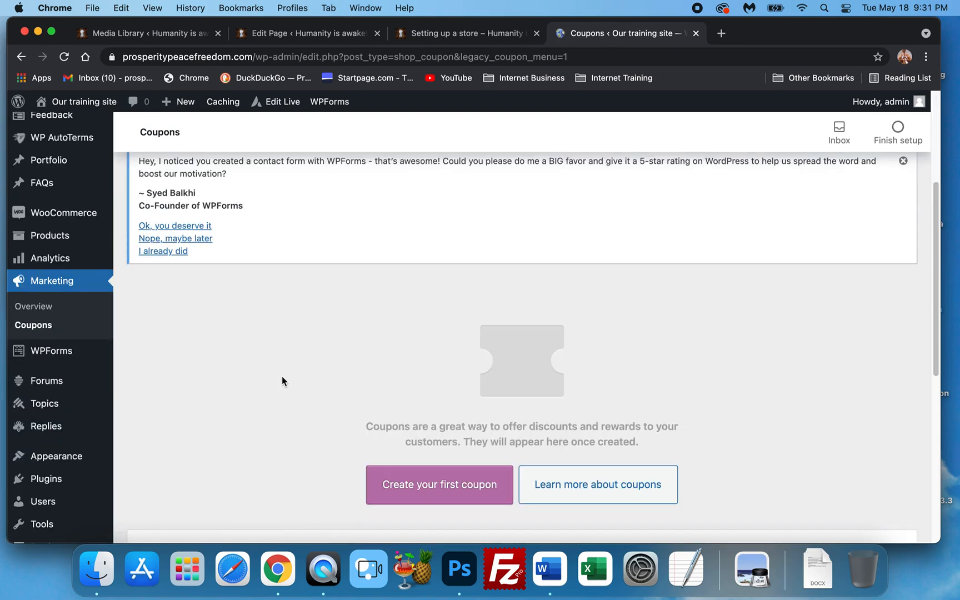
pyautogui.click(412, 485)
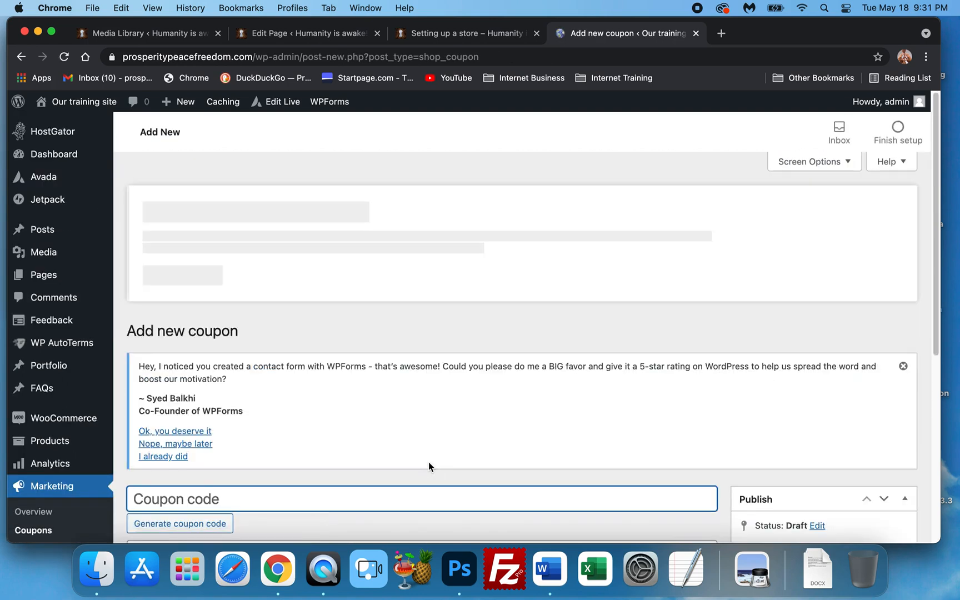
# Review the coupon code, description and coupon data fields, then return to the WooCommerce home page
pyautogui.scroll(-8, 428, 462)
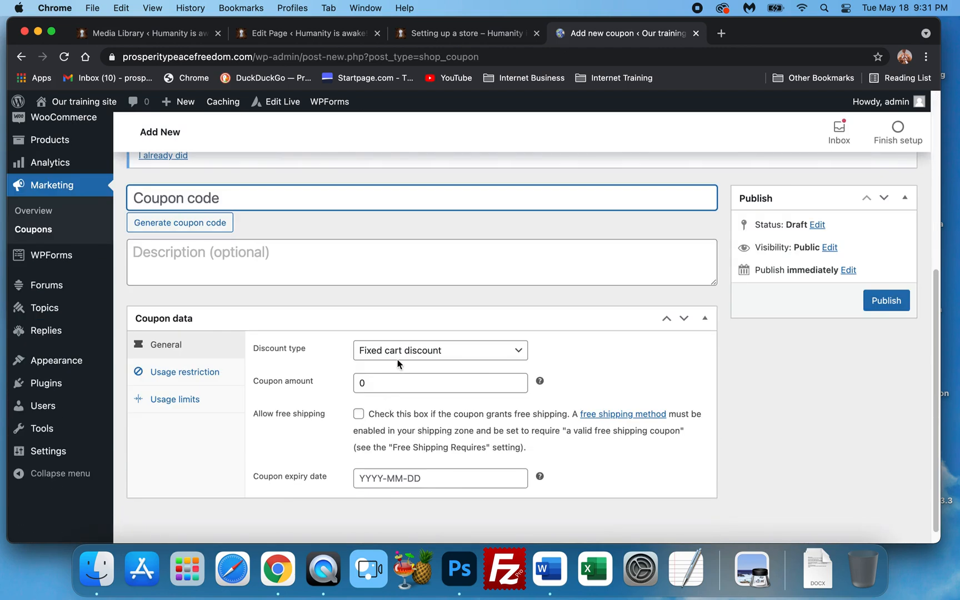
pyautogui.scroll(-1, 324, 302)
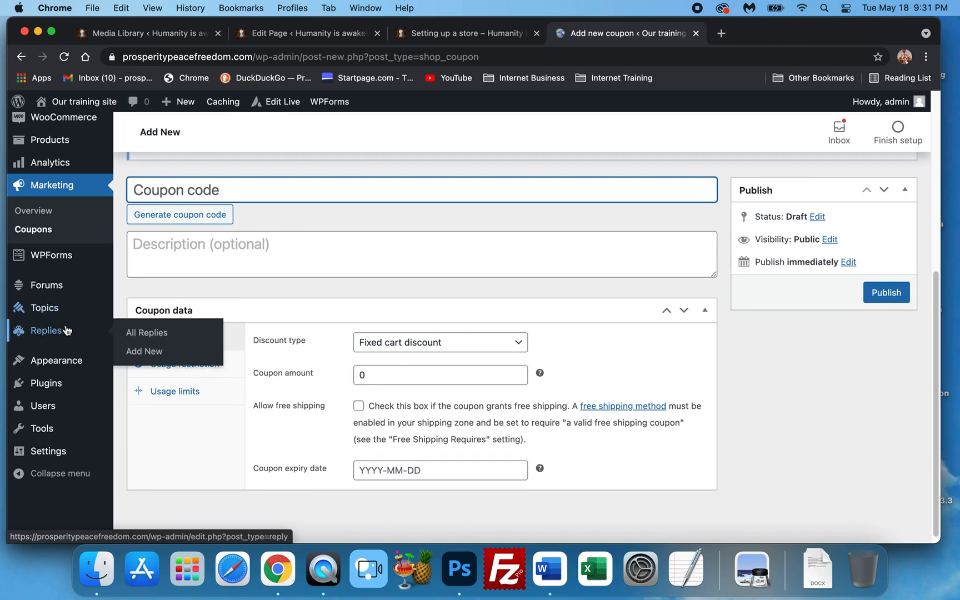
pyautogui.scroll(3, 56, 257)
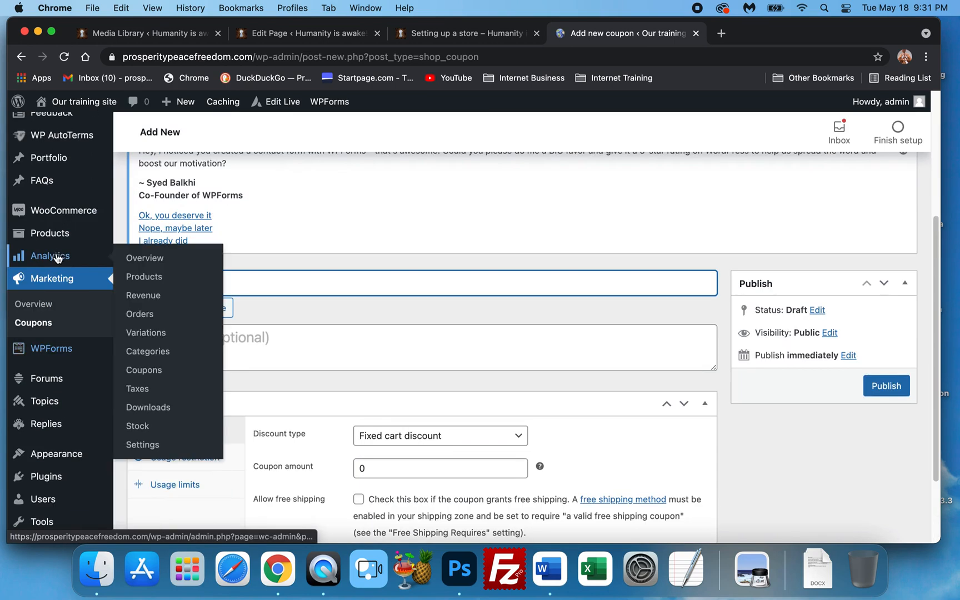
pyautogui.click(63, 312)
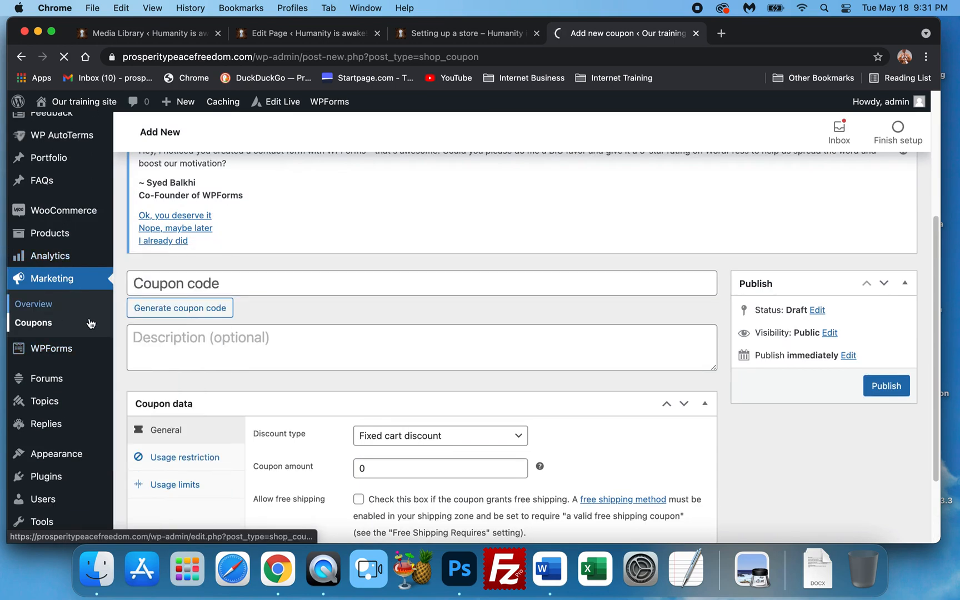
pyautogui.moveTo(63, 216)
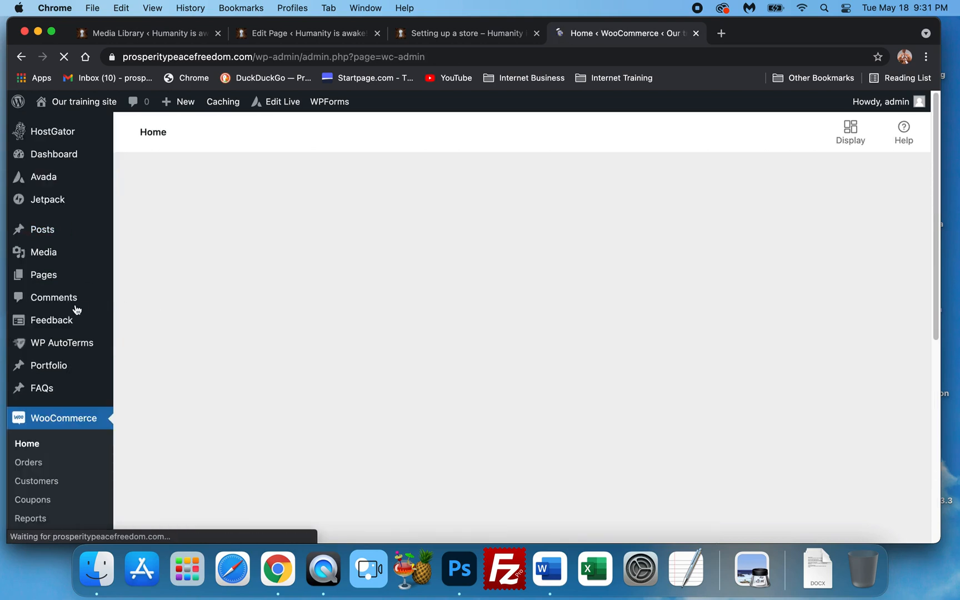
# Open the WooCommerce Settings page from the home dashboard
pyautogui.scroll(-4, 61, 389)
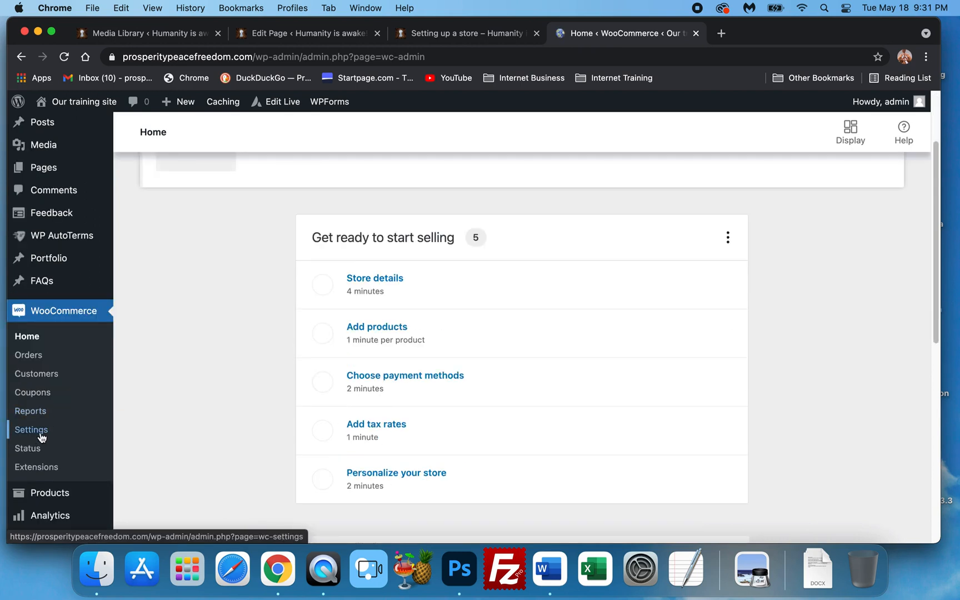
pyautogui.click(31, 430)
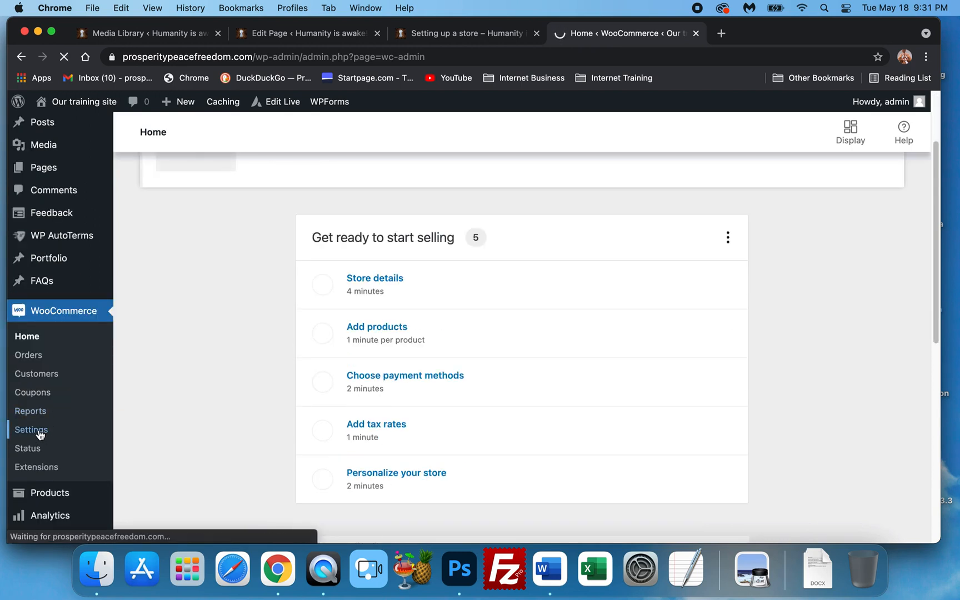
pyautogui.scroll(-6, 39, 435)
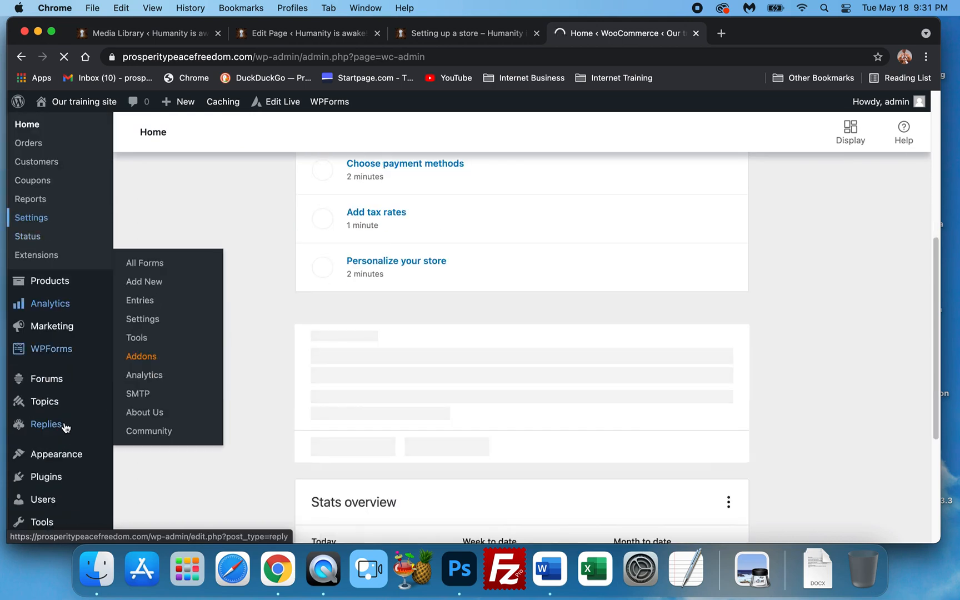
pyautogui.scroll(3, 175, 350)
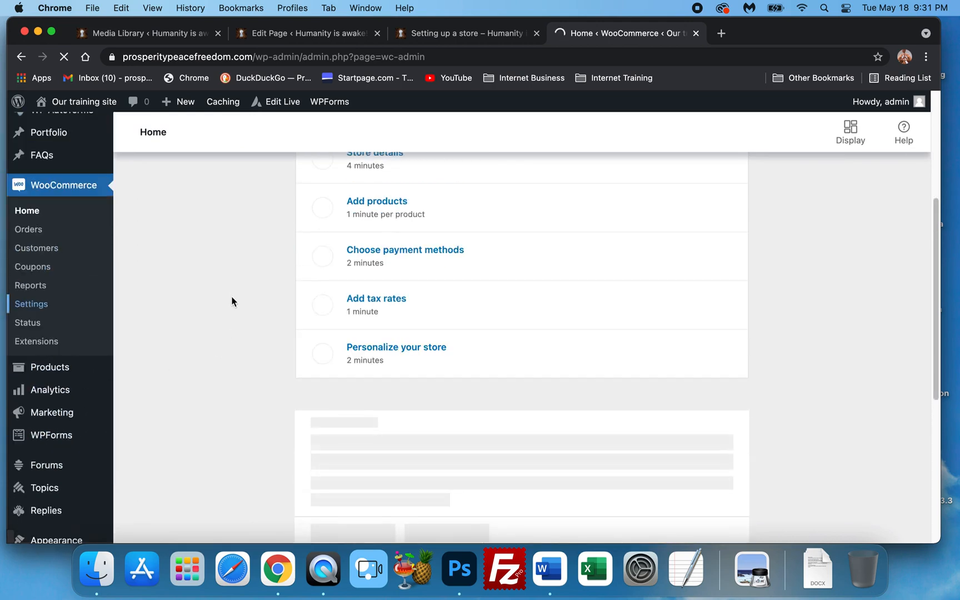
pyautogui.scroll(1, 233, 303)
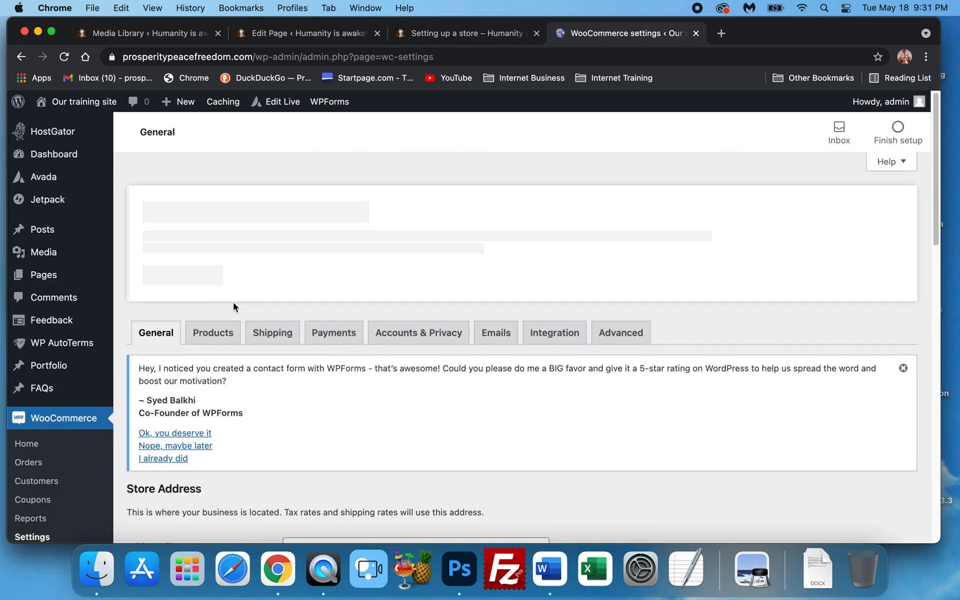
# Review the General settings: store address, selling and shipping locations, taxes, coupons and currency options
pyautogui.scroll(-4, 233, 306)
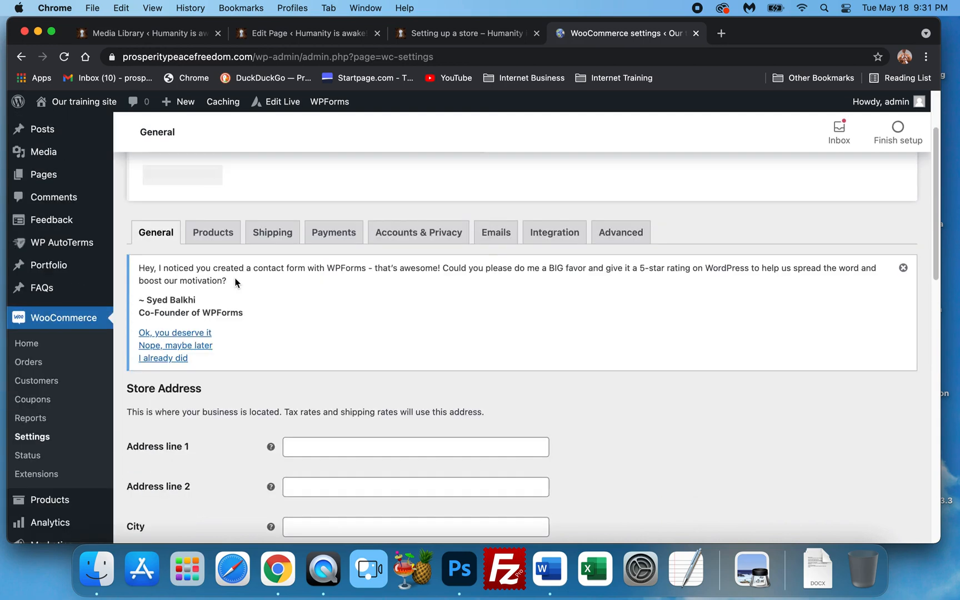
pyautogui.scroll(-2, 206, 303)
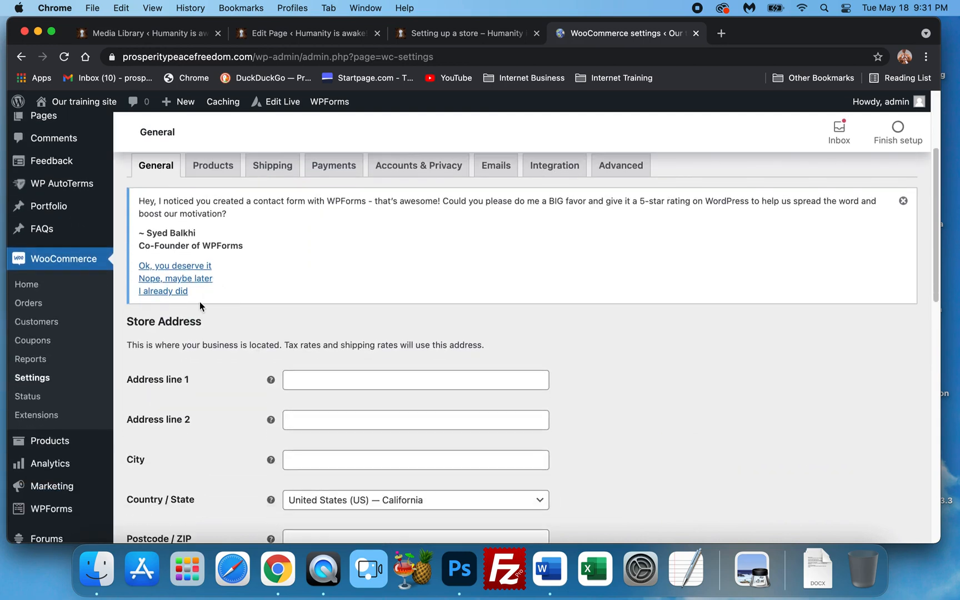
pyautogui.scroll(-6, 200, 303)
pyautogui.scroll(-5, 212, 285)
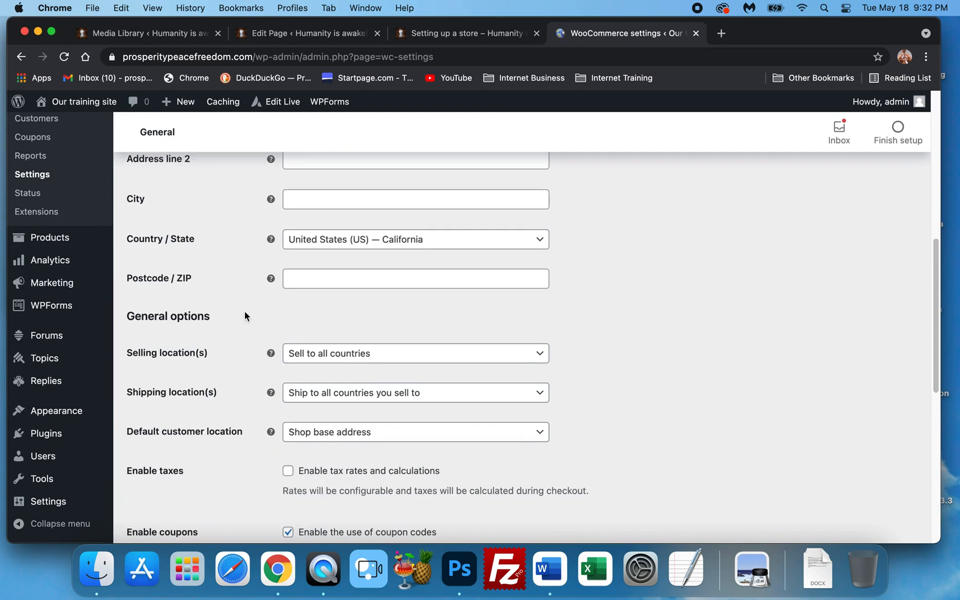
pyautogui.scroll(1, 246, 314)
pyautogui.scroll(-4, 247, 315)
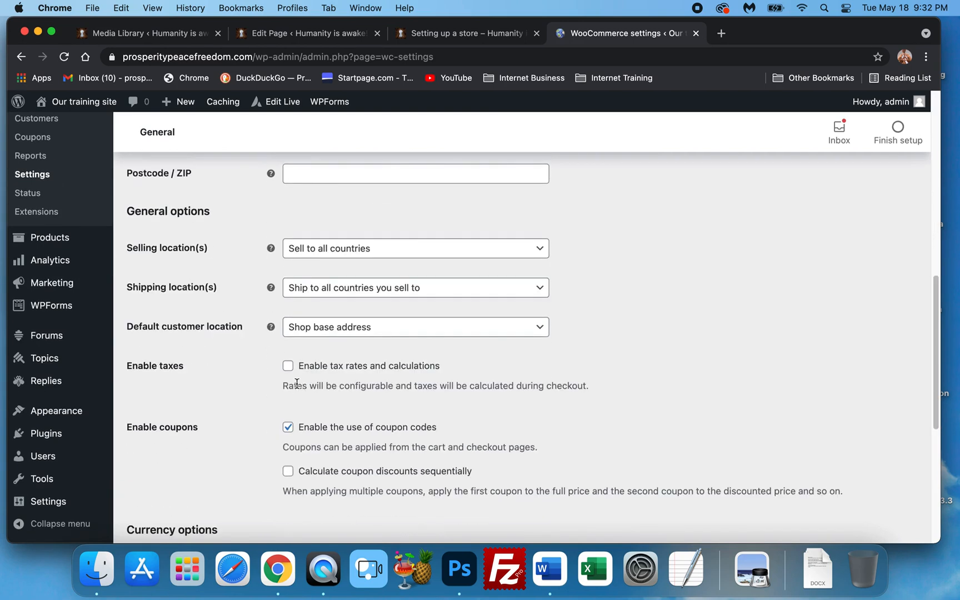
pyautogui.scroll(-2, 296, 383)
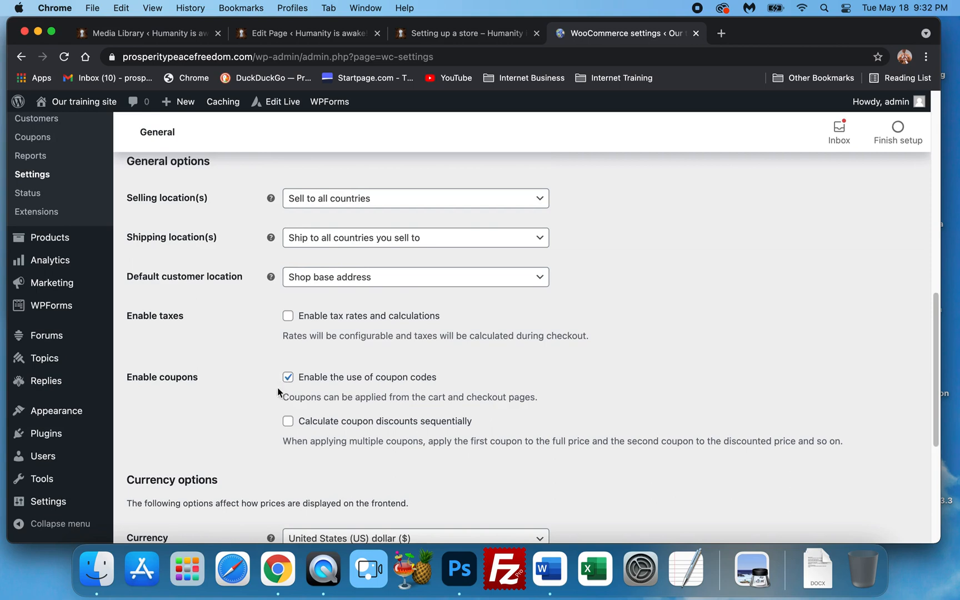
pyautogui.scroll(-6, 270, 414)
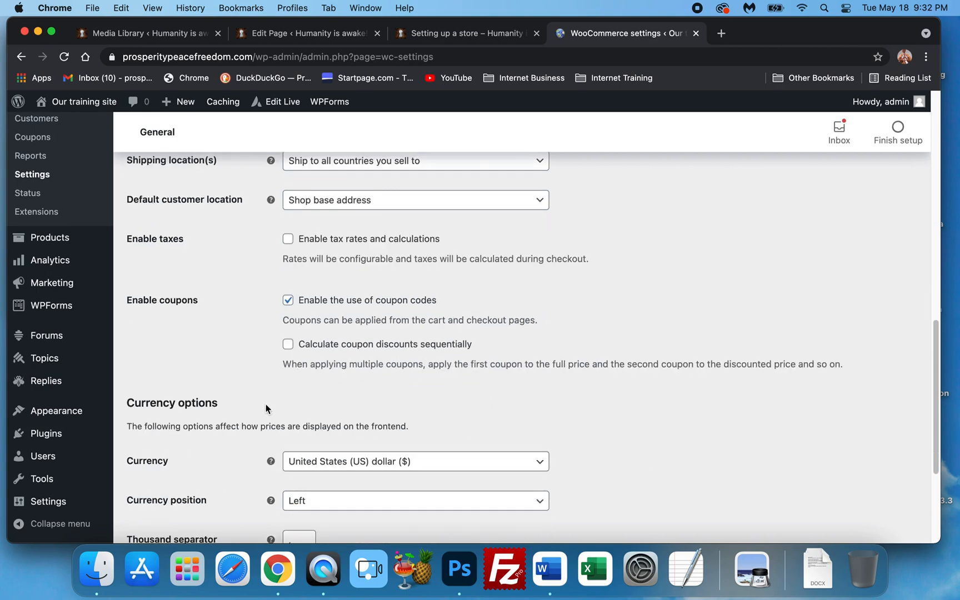
pyautogui.scroll(-2, 253, 400)
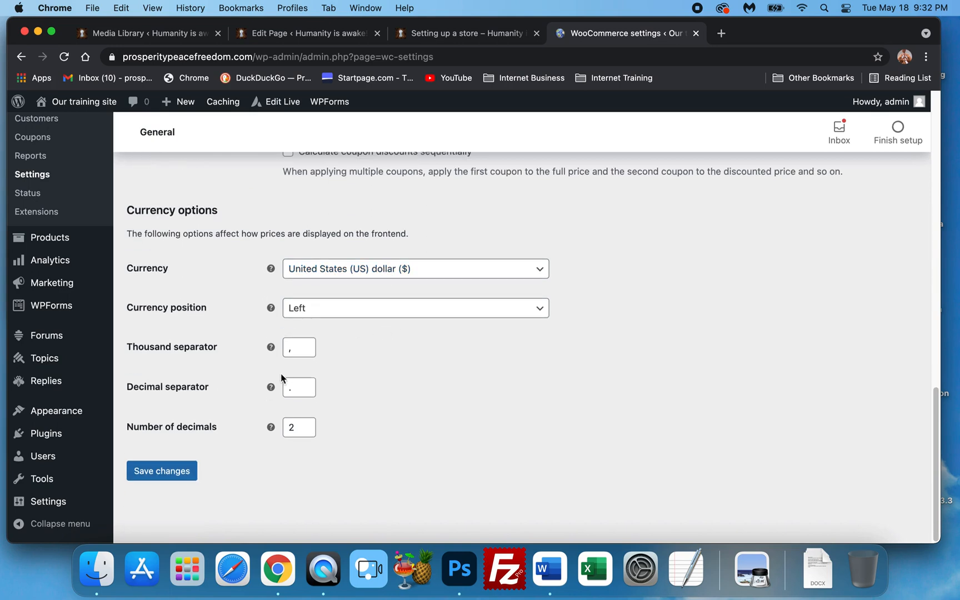
pyautogui.scroll(15, 281, 375)
pyautogui.scroll(9, 291, 376)
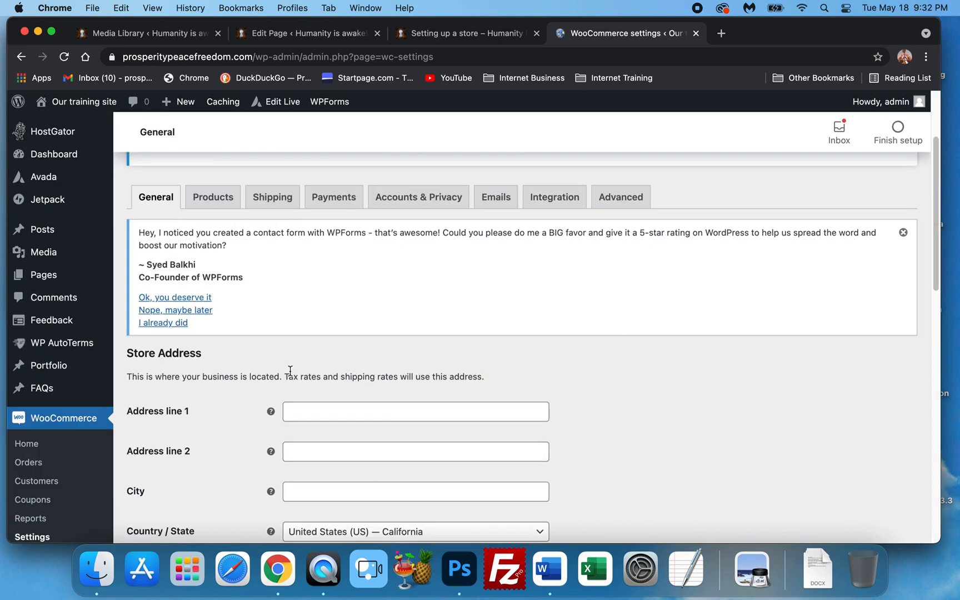
# Open the Products settings tab, set the weight unit to lbs and save the changes
pyautogui.click(210, 202)
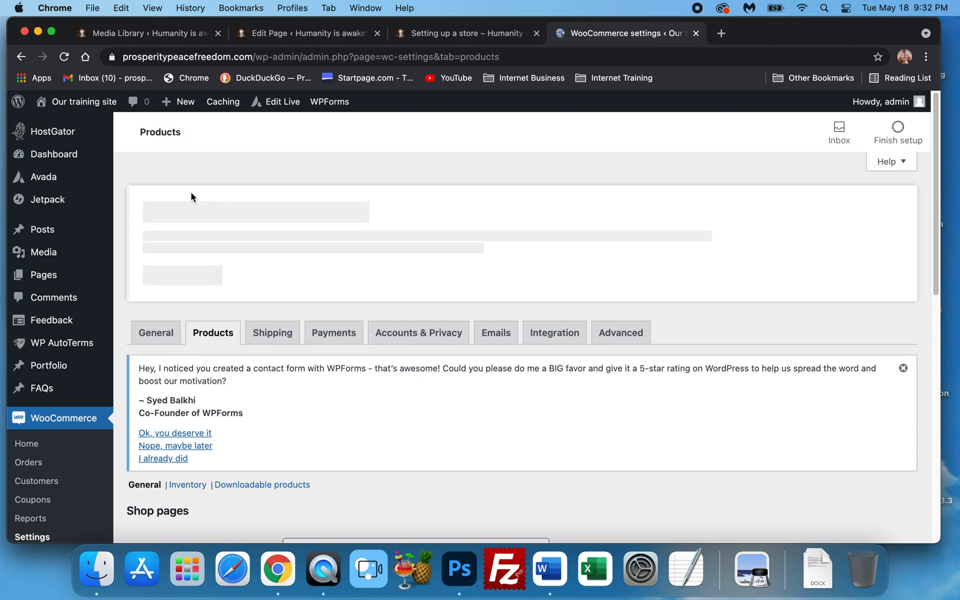
pyautogui.scroll(-2, 244, 266)
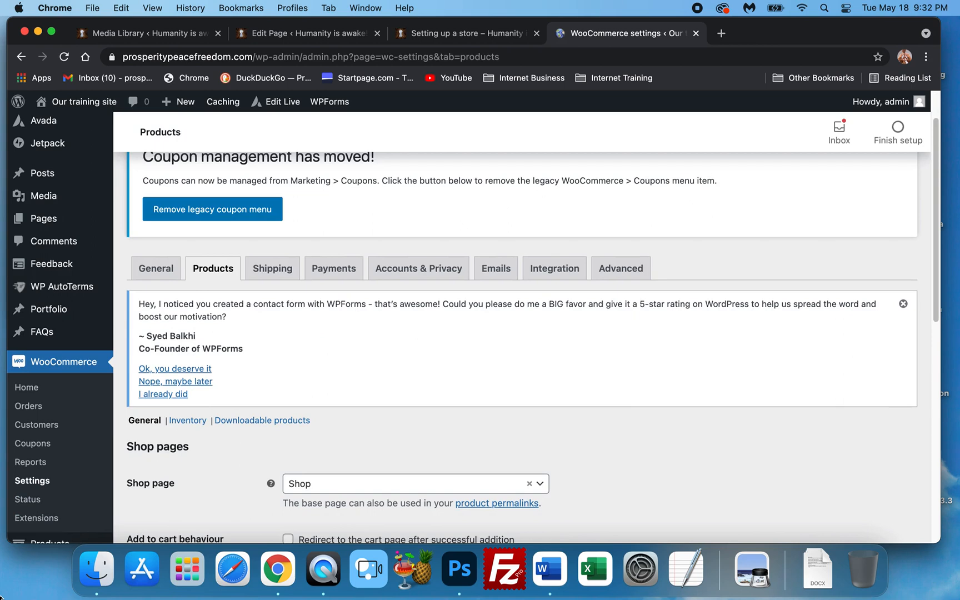
pyautogui.scroll(-5, 332, 454)
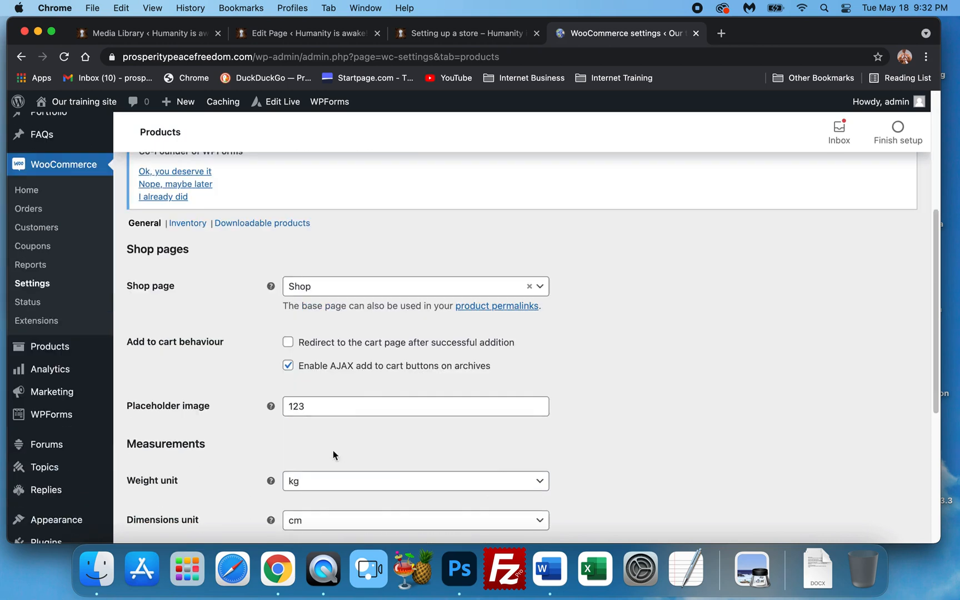
pyautogui.scroll(-1, 460, 320)
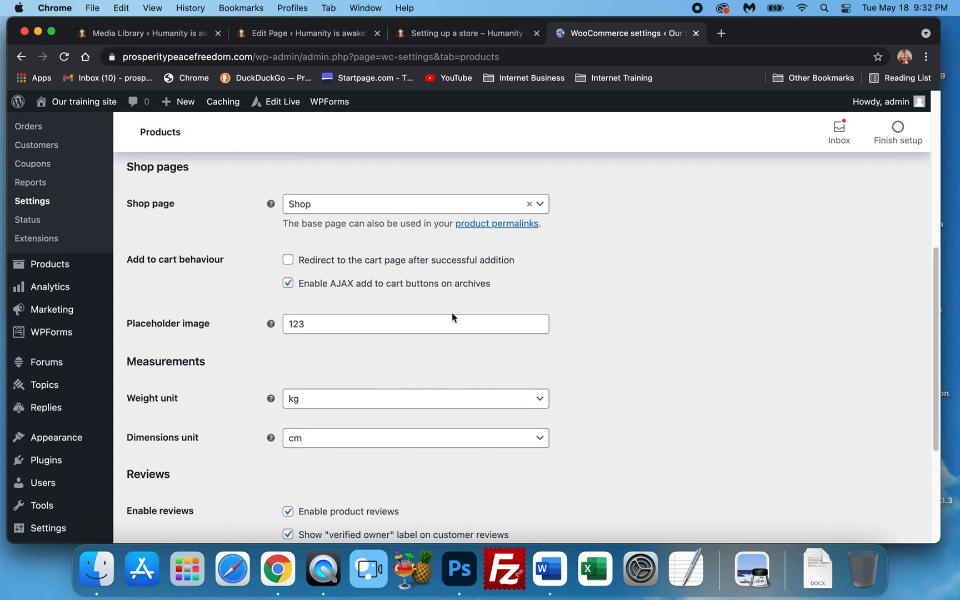
pyautogui.scroll(-1, 244, 375)
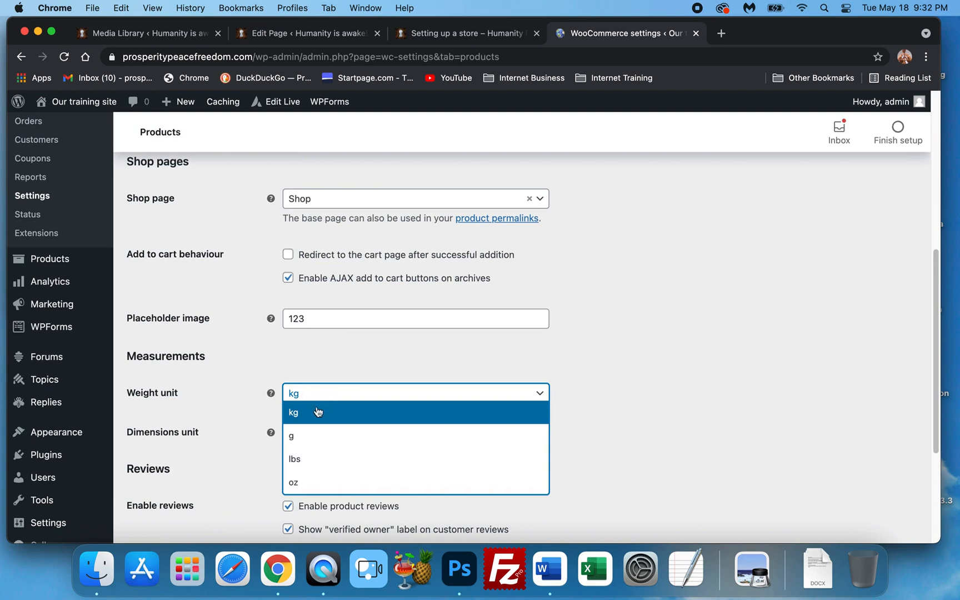
pyautogui.click(301, 459)
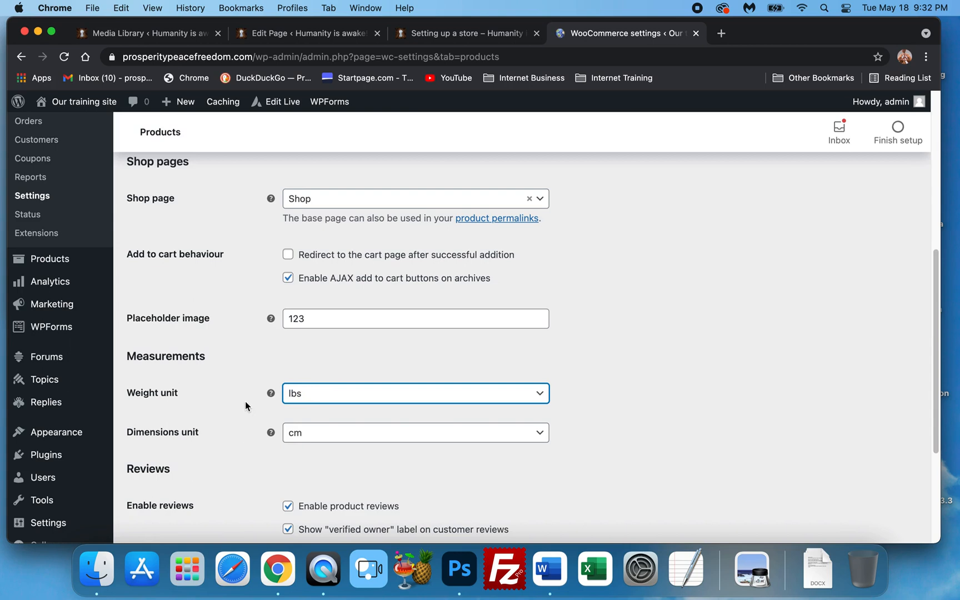
pyautogui.scroll(3, 210, 377)
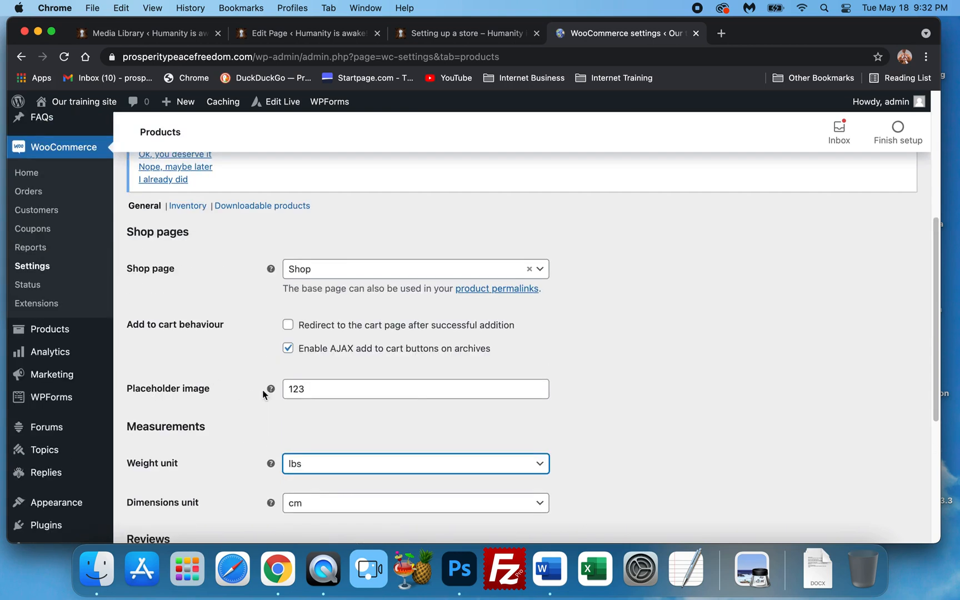
pyautogui.scroll(-5, 273, 383)
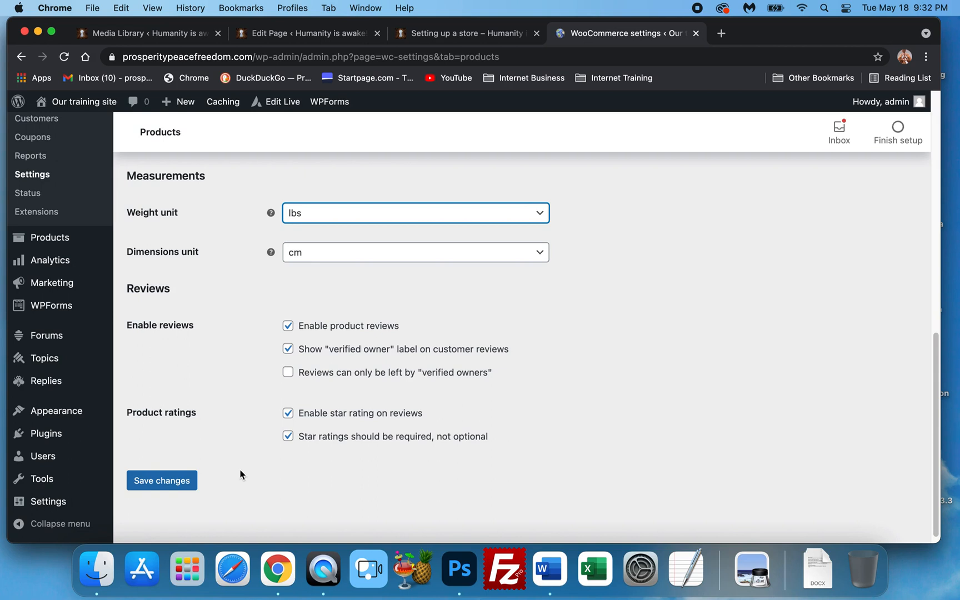
pyautogui.click(177, 483)
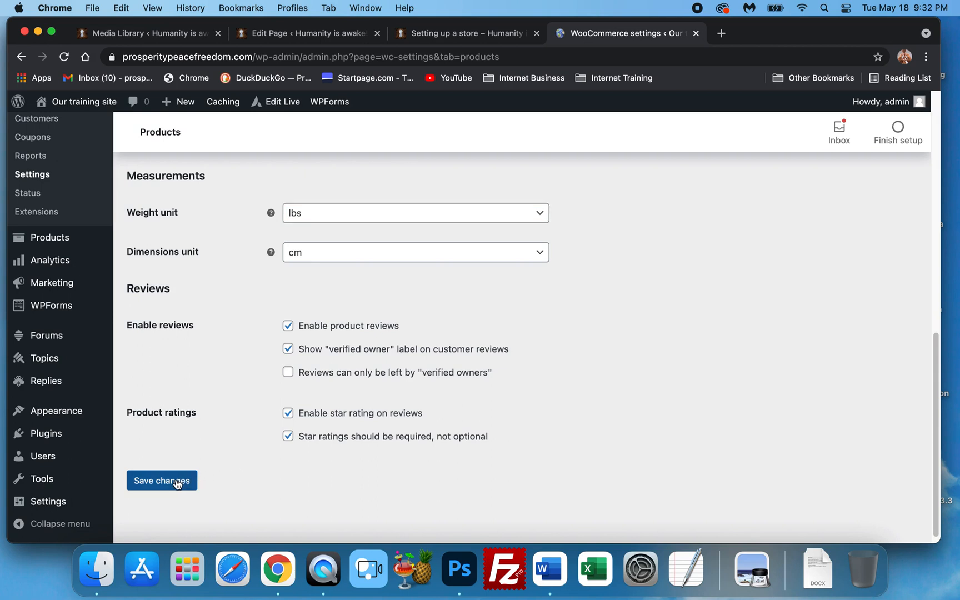
pyautogui.click(176, 483)
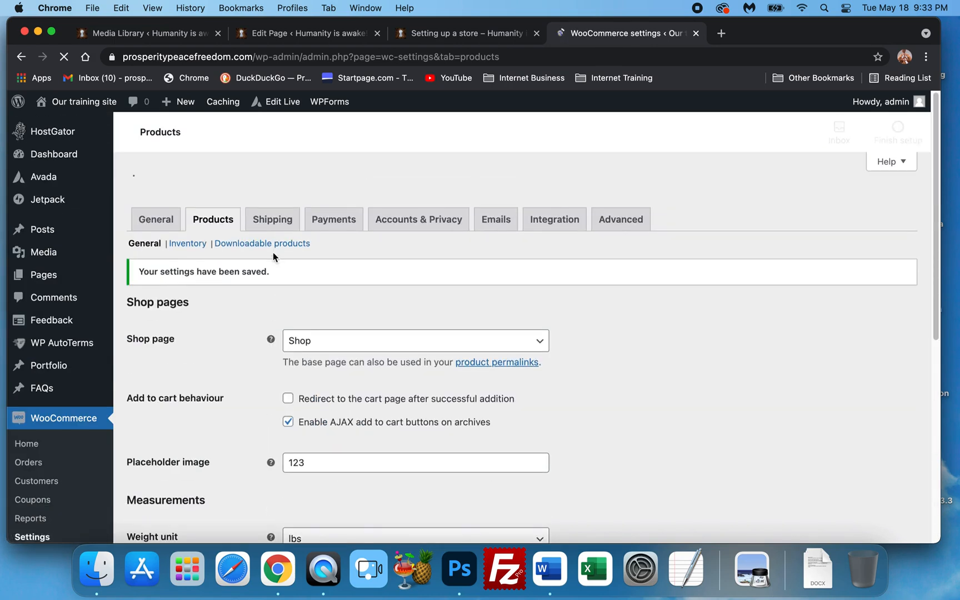
# Open the Shipping settings tab and review the shipping zones section
pyautogui.scroll(-1, 272, 350)
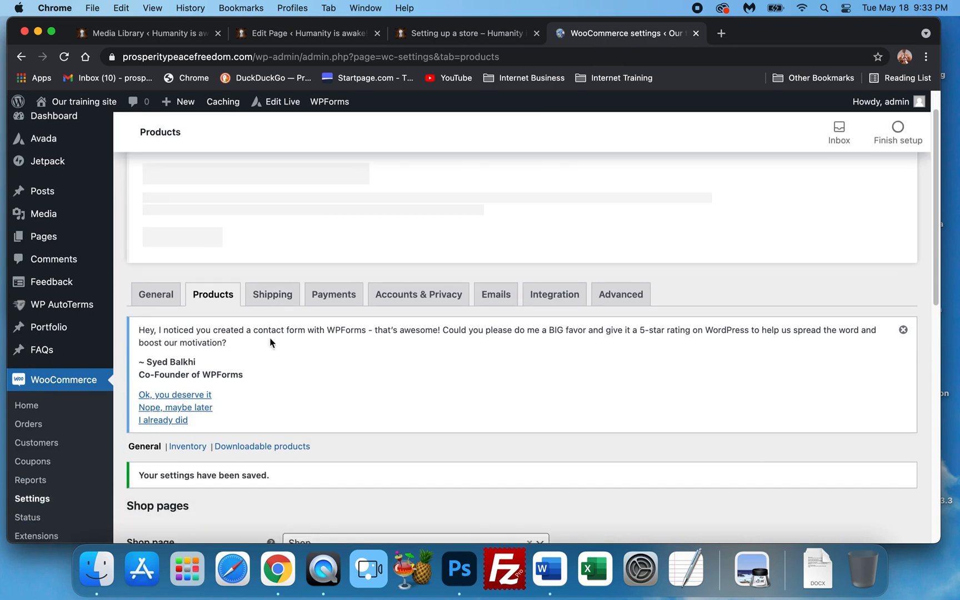
pyautogui.click(270, 295)
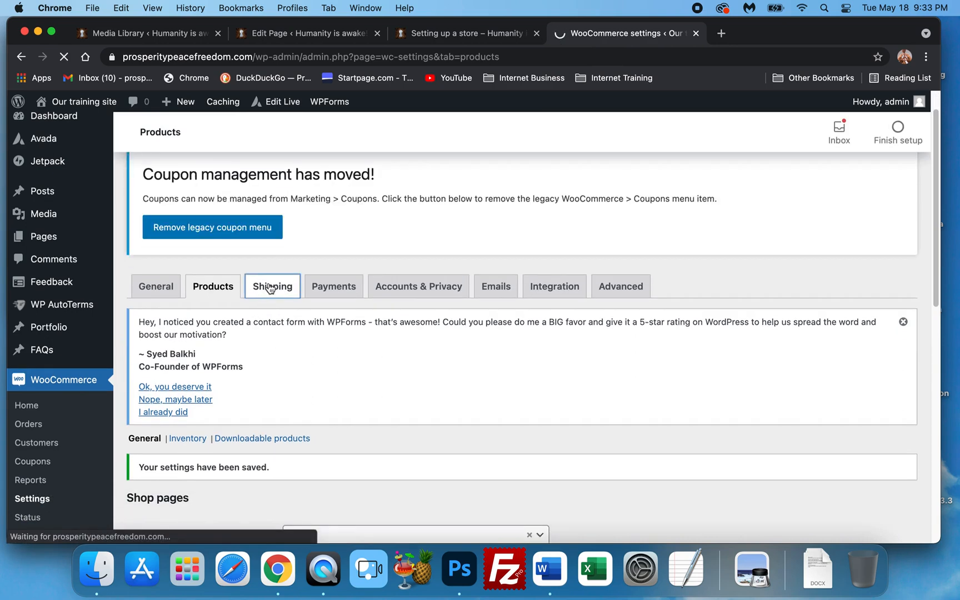
pyautogui.scroll(-4, 343, 276)
pyautogui.scroll(-3, 343, 278)
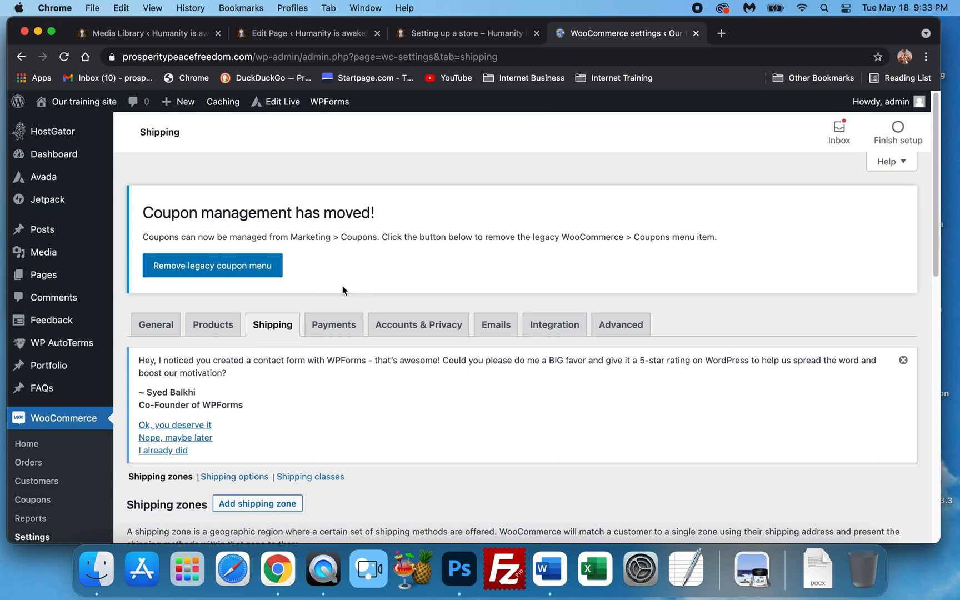
pyautogui.scroll(-5, 342, 290)
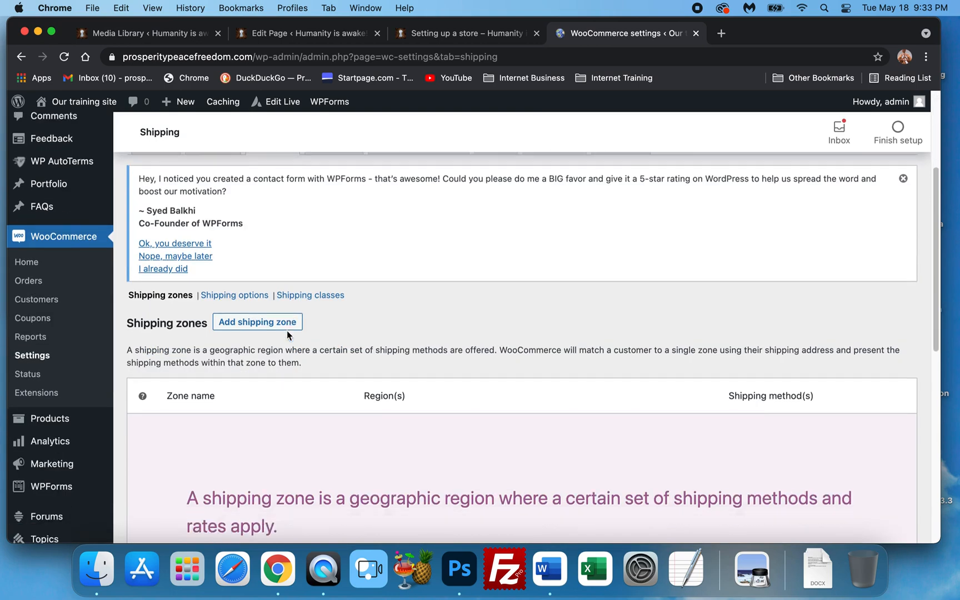
pyautogui.scroll(-7, 299, 347)
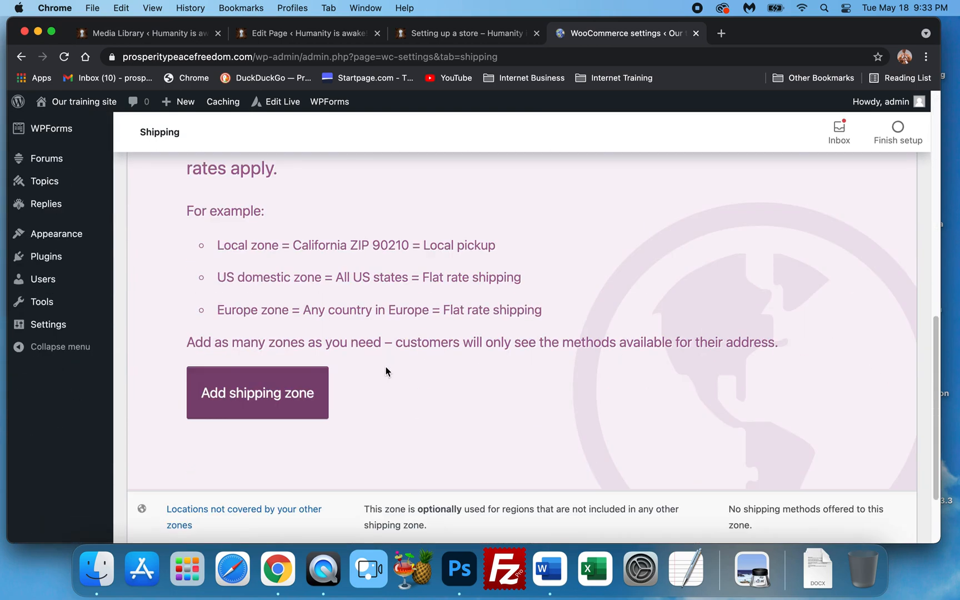
pyautogui.scroll(-2, 378, 370)
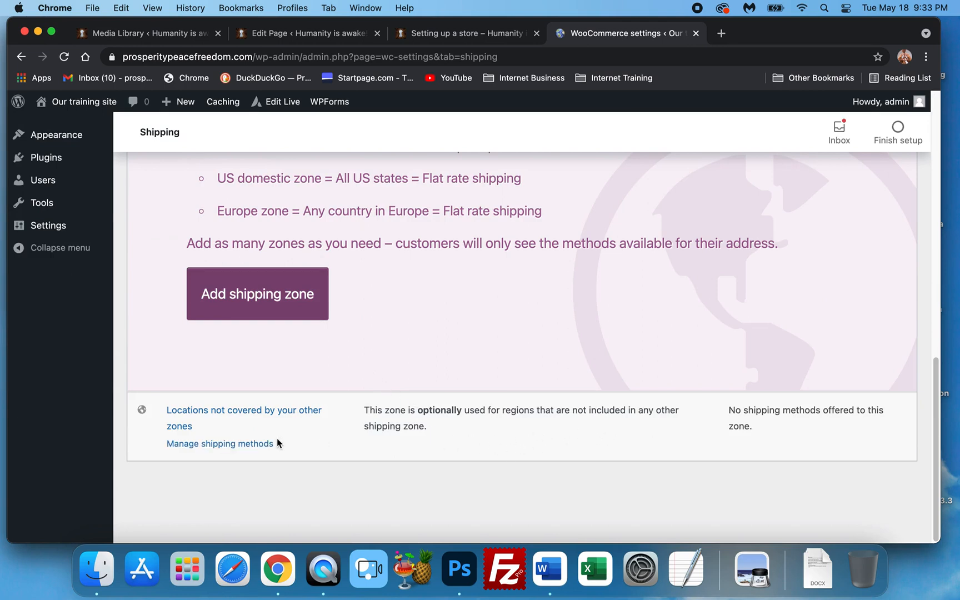
pyautogui.scroll(10, 279, 438)
pyautogui.scroll(3, 280, 442)
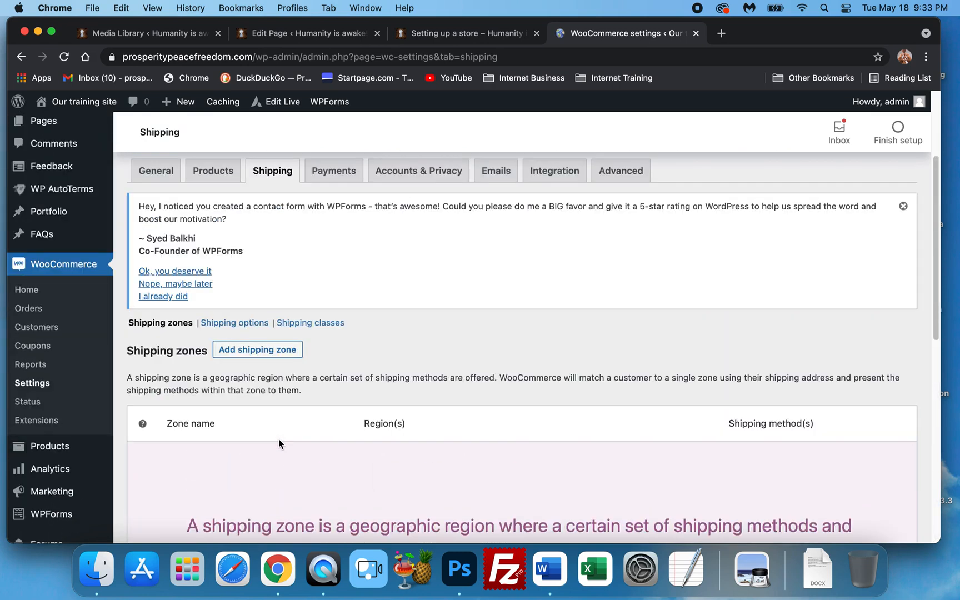
pyautogui.scroll(4, 278, 439)
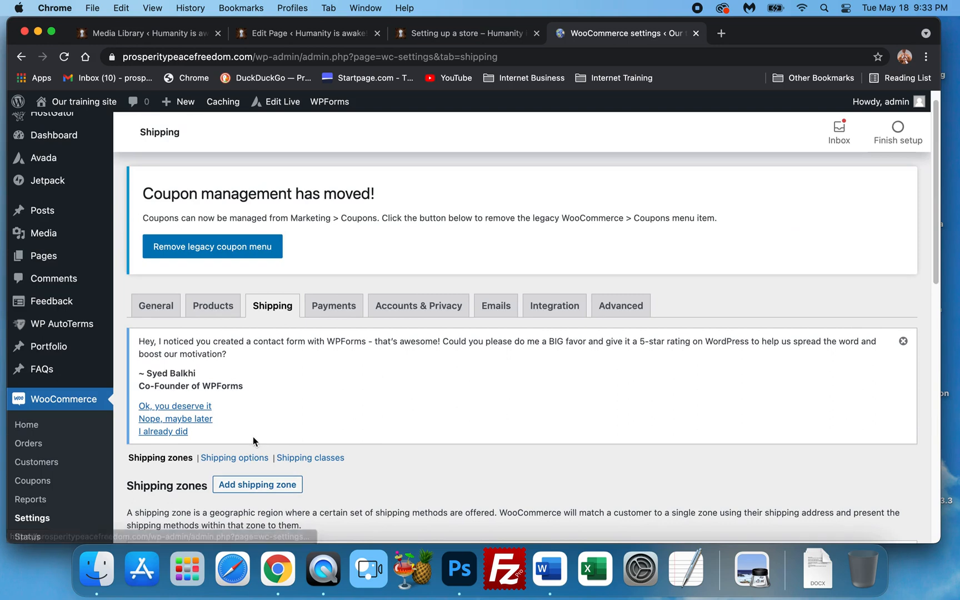
pyautogui.scroll(-1, 256, 444)
# Start adding a new shipping zone and review its zone name, regions and shipping methods fields
pyautogui.click(266, 468)
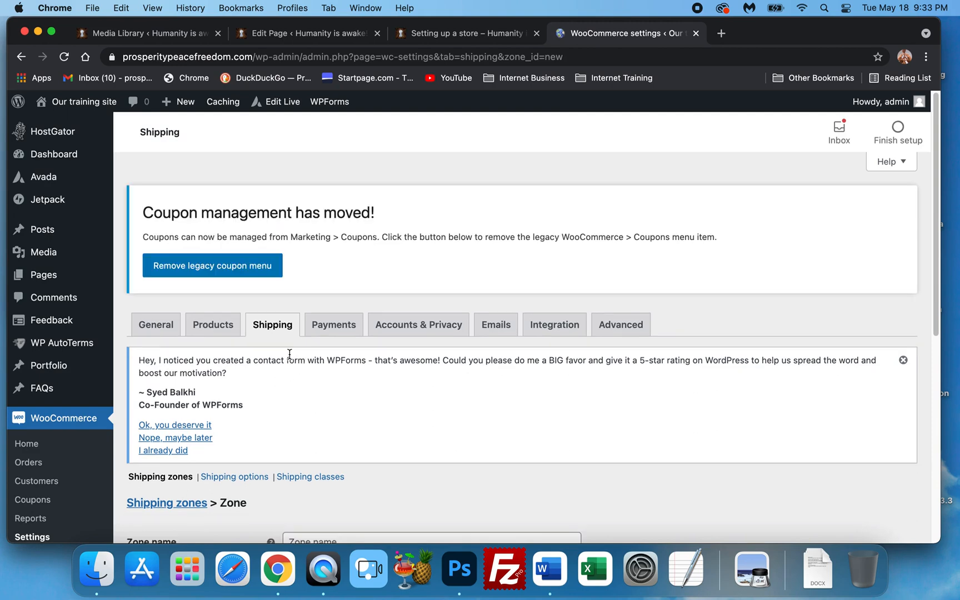
pyautogui.scroll(-3, 283, 375)
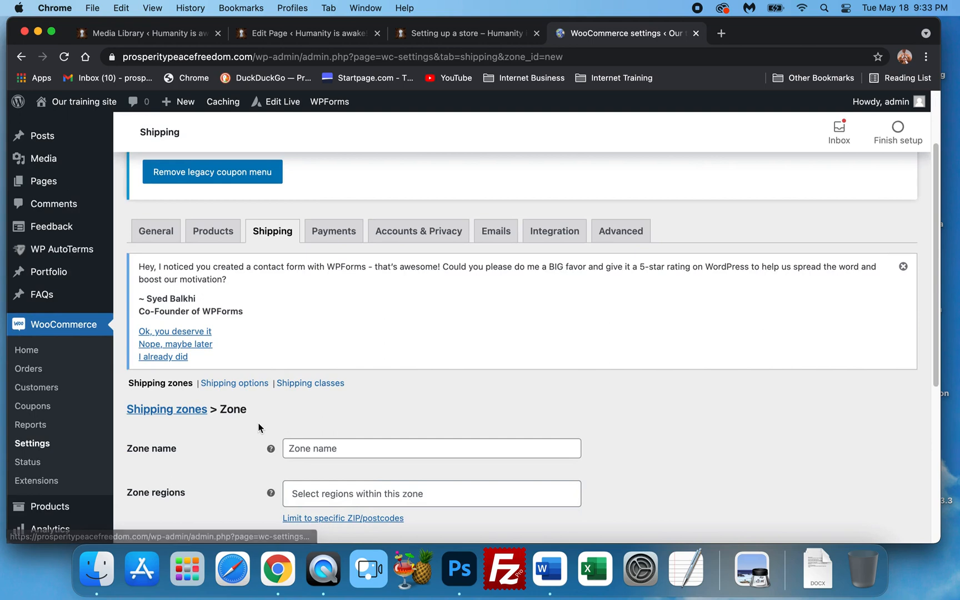
pyautogui.scroll(-2, 370, 332)
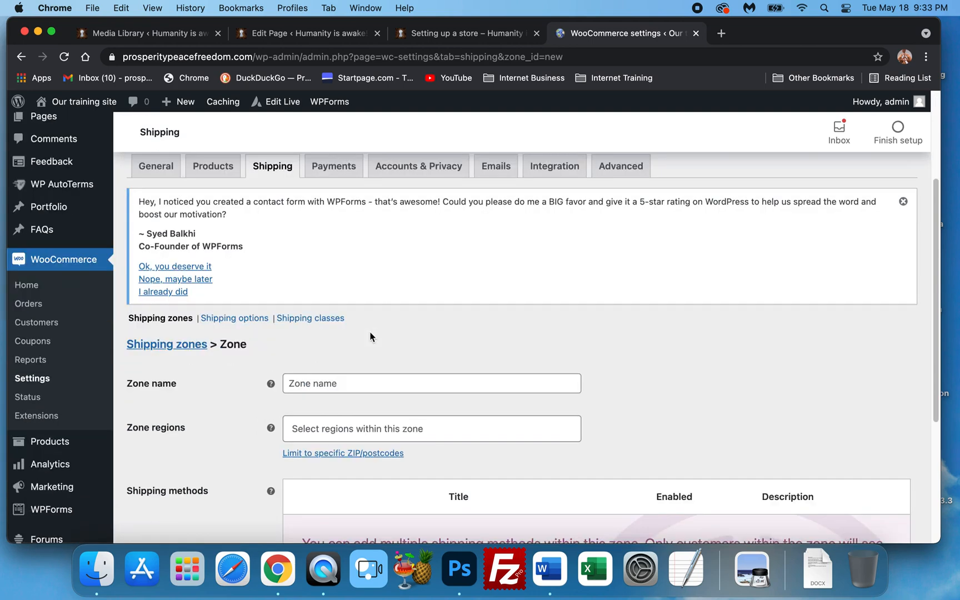
pyautogui.scroll(-2, 370, 337)
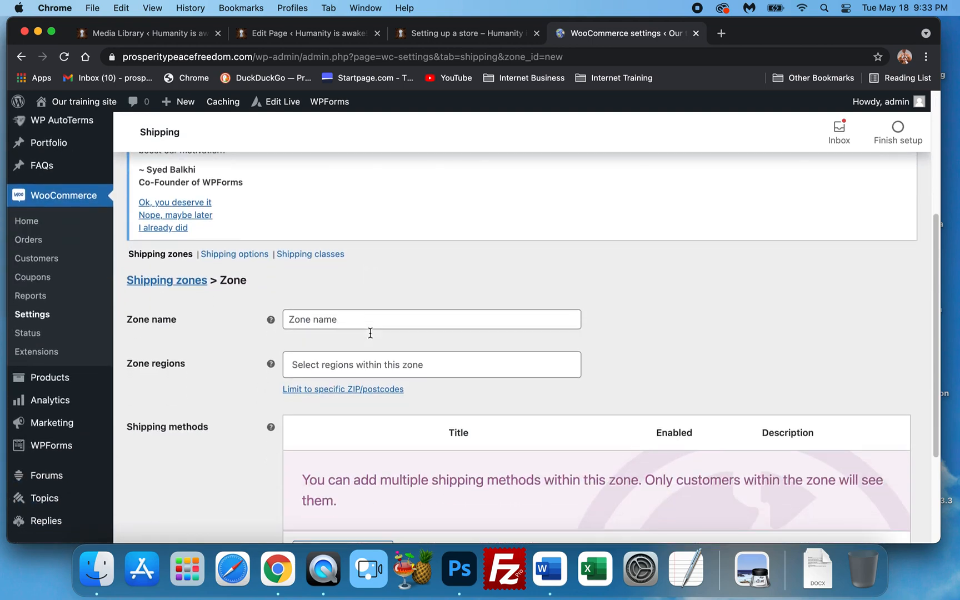
# Name the new shipping zone Basic shipping
pyautogui.click(307, 319)
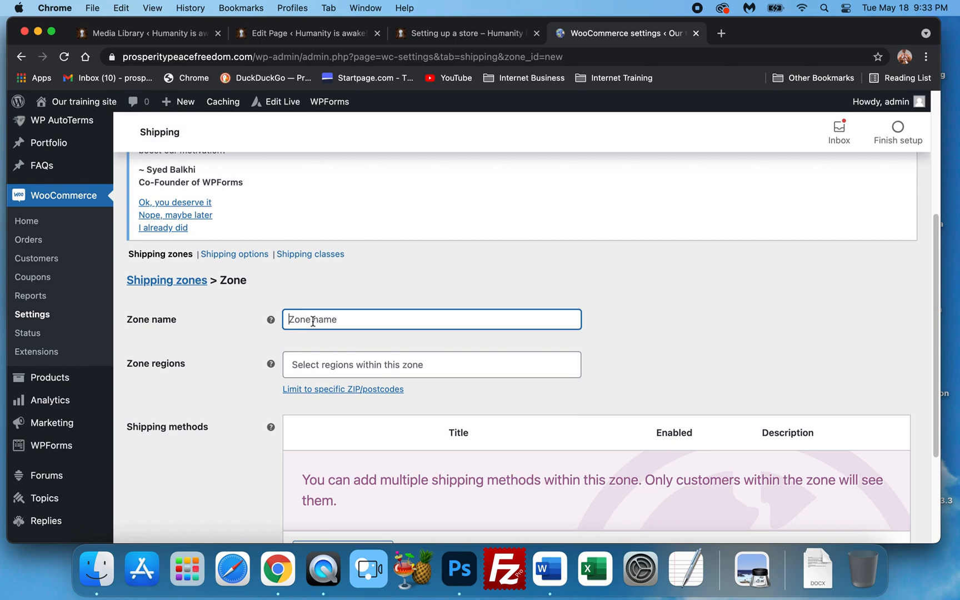
pyautogui.write('Basic shipping')
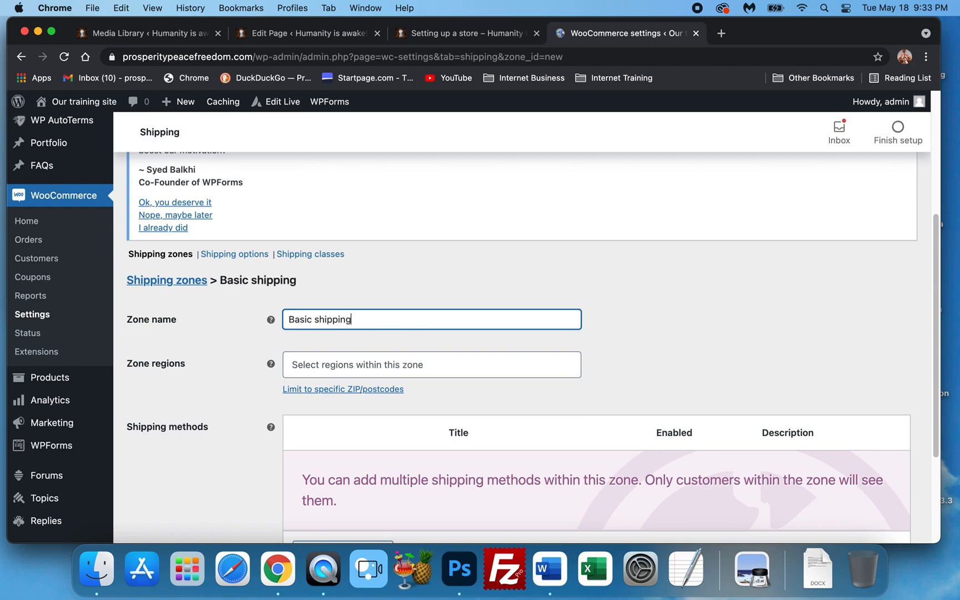
# Browse the zone regions list and add Utah, United States (US) as the zone's region
pyautogui.click(313, 372)
pyautogui.scroll(-15, 305, 444)
pyautogui.scroll(-5, 391, 481)
pyautogui.moveTo(575, 393); pyautogui.dragTo(586, 517)
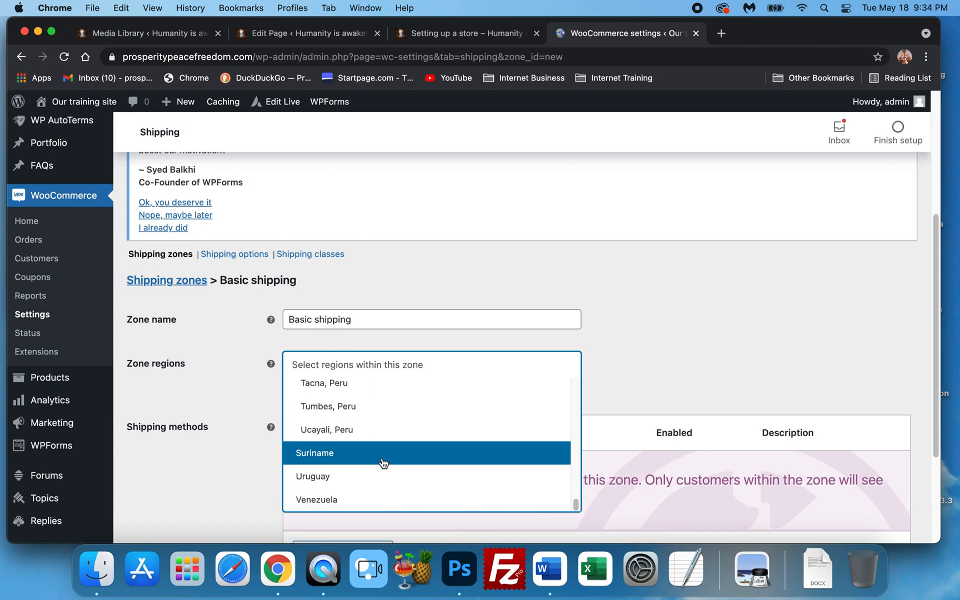
pyautogui.scroll(2, 386, 458)
pyautogui.scroll(2, 380, 459)
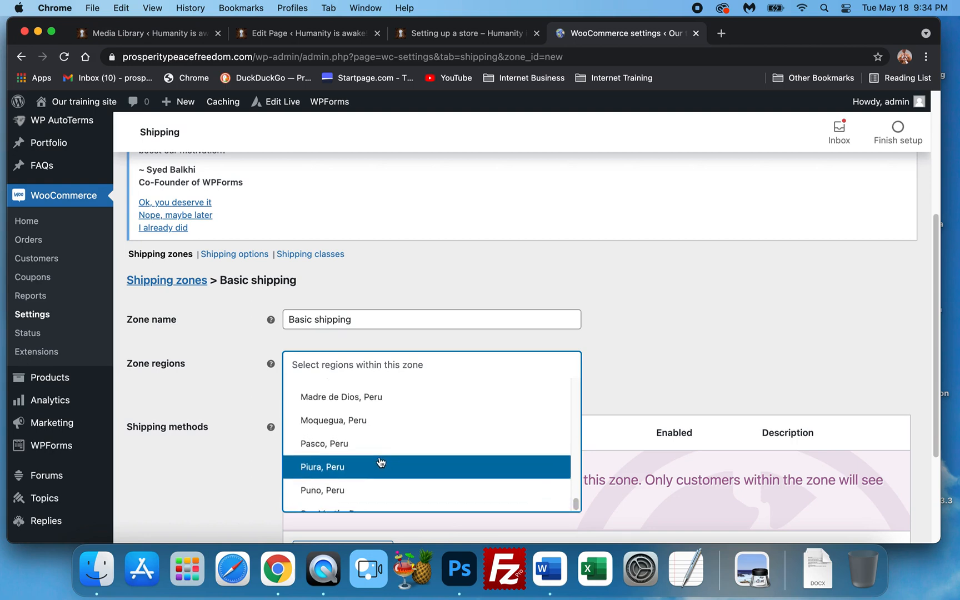
pyautogui.scroll(-6, 385, 453)
pyautogui.scroll(1, 389, 455)
pyautogui.scroll(10, 390, 454)
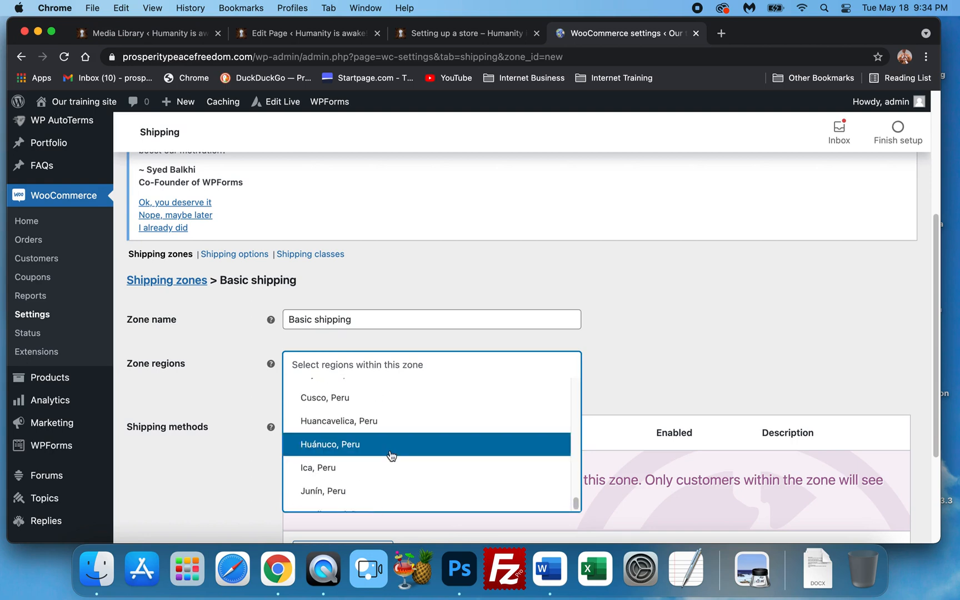
pyautogui.scroll(12, 392, 455)
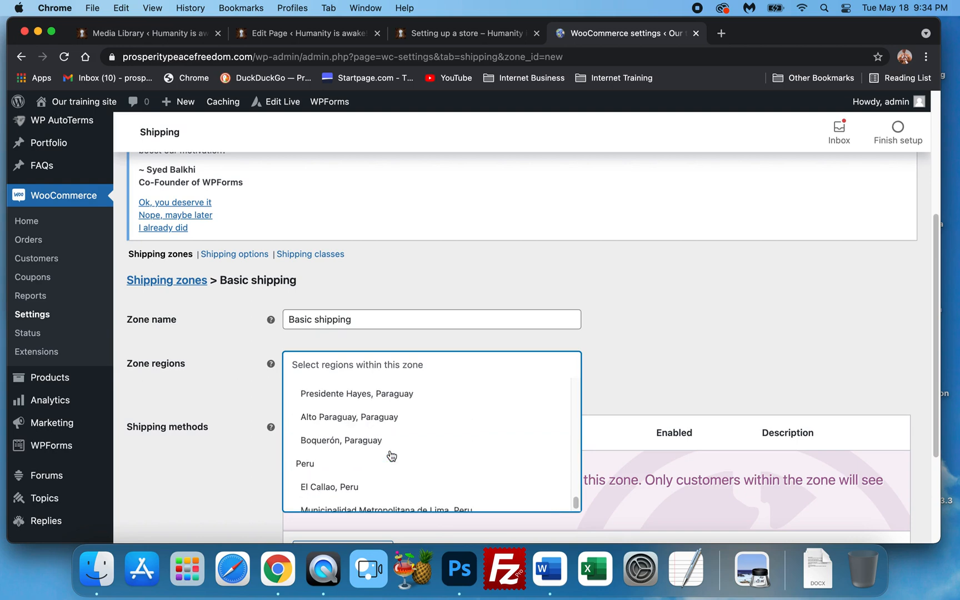
pyautogui.scroll(20, 399, 455)
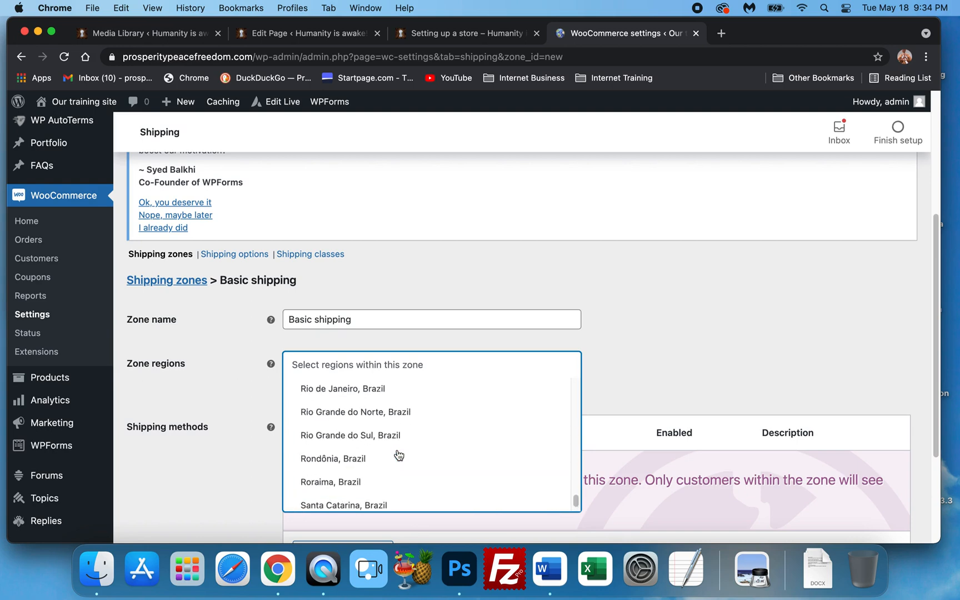
pyautogui.scroll(20, 404, 430)
pyautogui.scroll(-6, 404, 430)
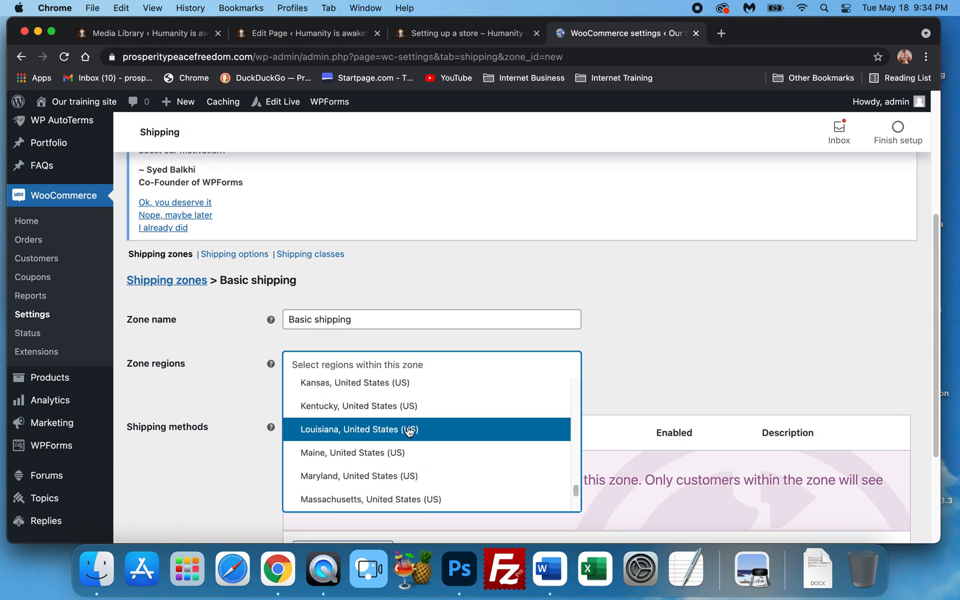
pyautogui.scroll(1, 408, 431)
pyautogui.scroll(3, 382, 444)
pyautogui.scroll(-12, 378, 445)
pyautogui.scroll(-5, 373, 445)
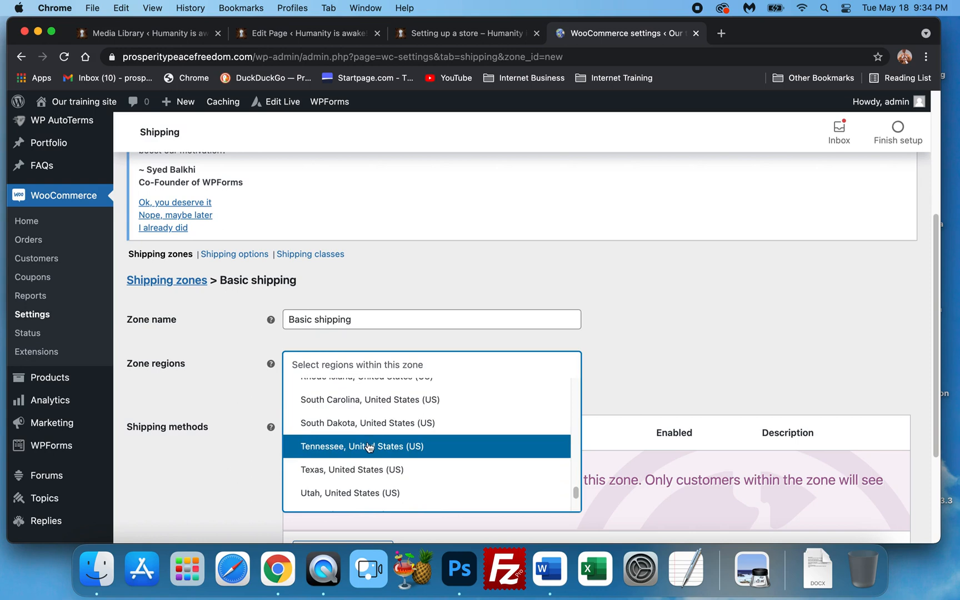
pyautogui.click(366, 494)
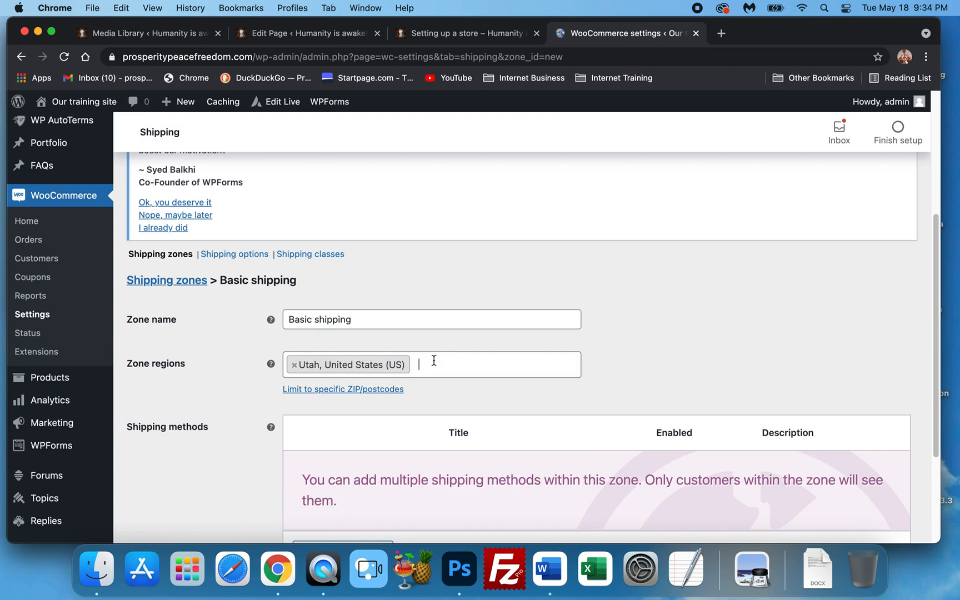
# Add a Flat rate shipping method to the Basic shipping zone
pyautogui.scroll(-2, 492, 366)
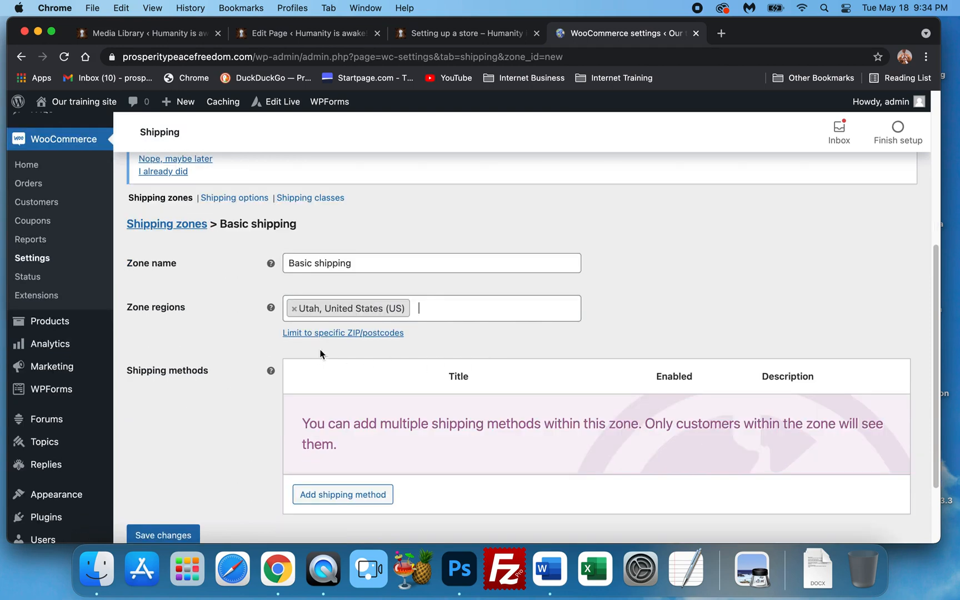
pyautogui.scroll(-1, 280, 337)
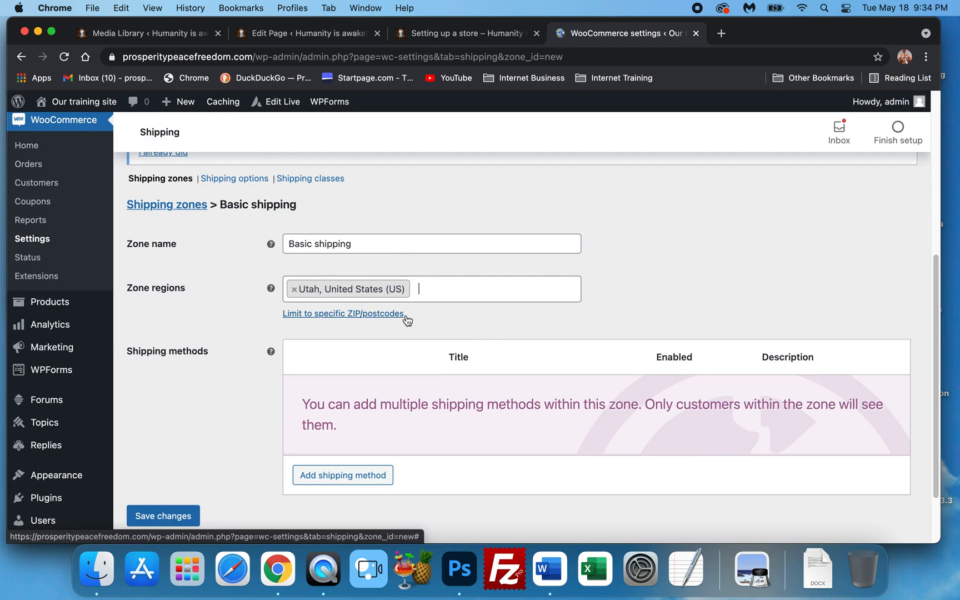
pyautogui.scroll(-3, 389, 320)
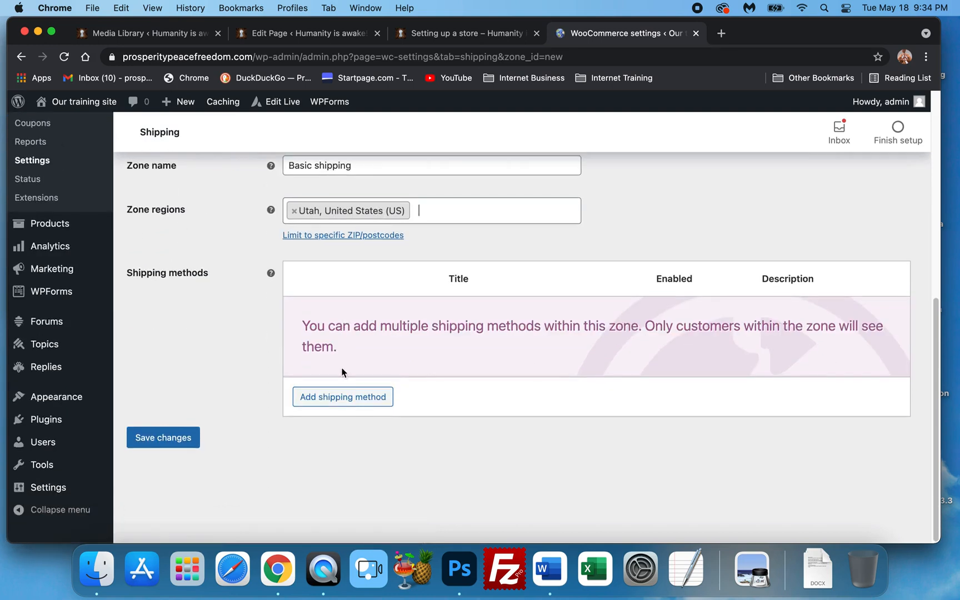
pyautogui.click(319, 396)
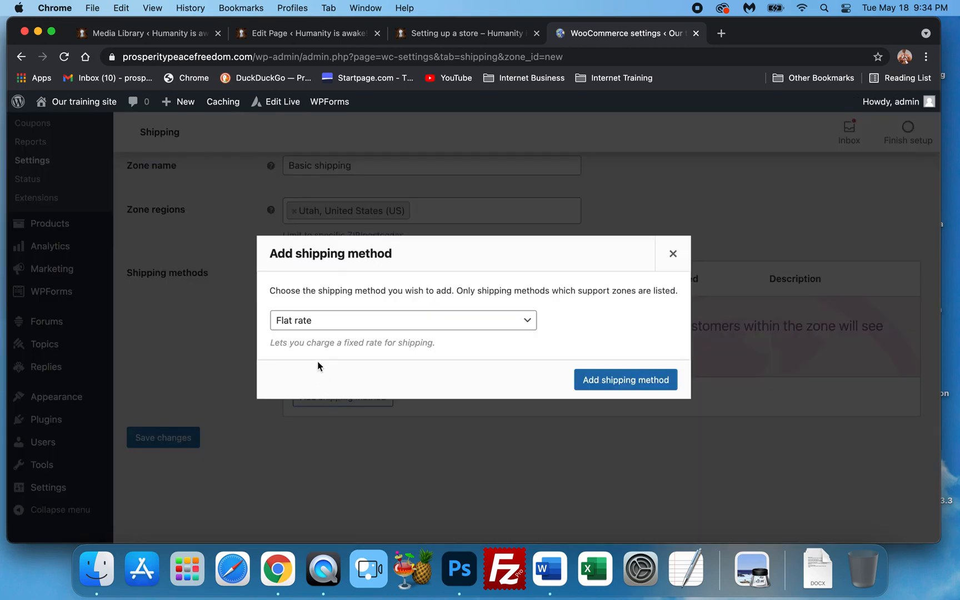
pyautogui.click(332, 322)
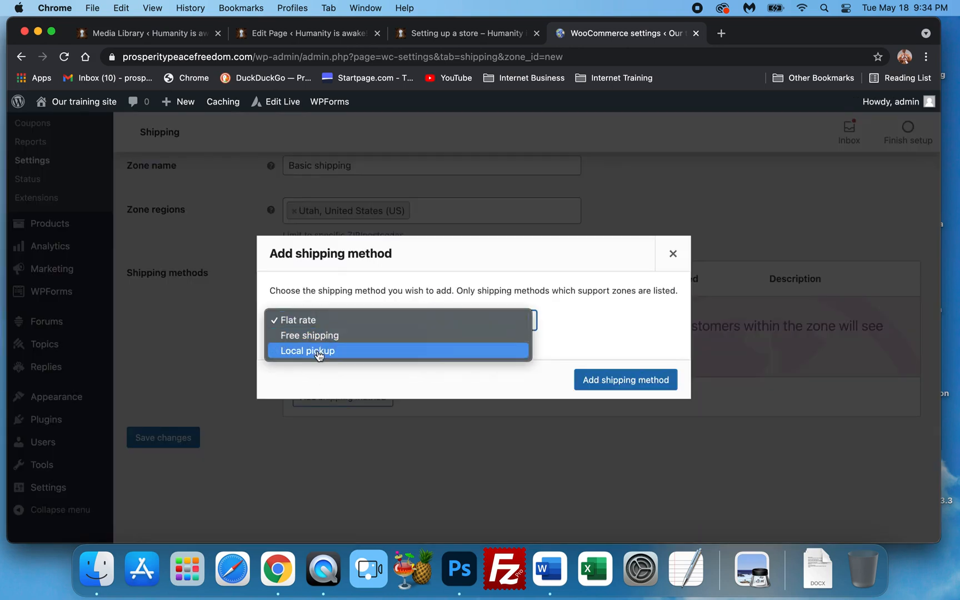
pyautogui.click(317, 320)
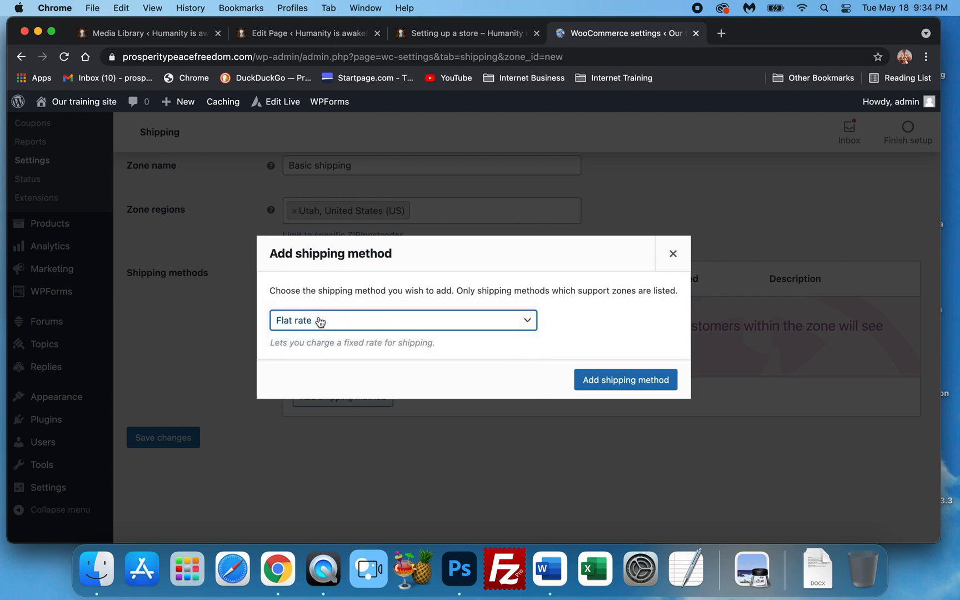
pyautogui.click(617, 381)
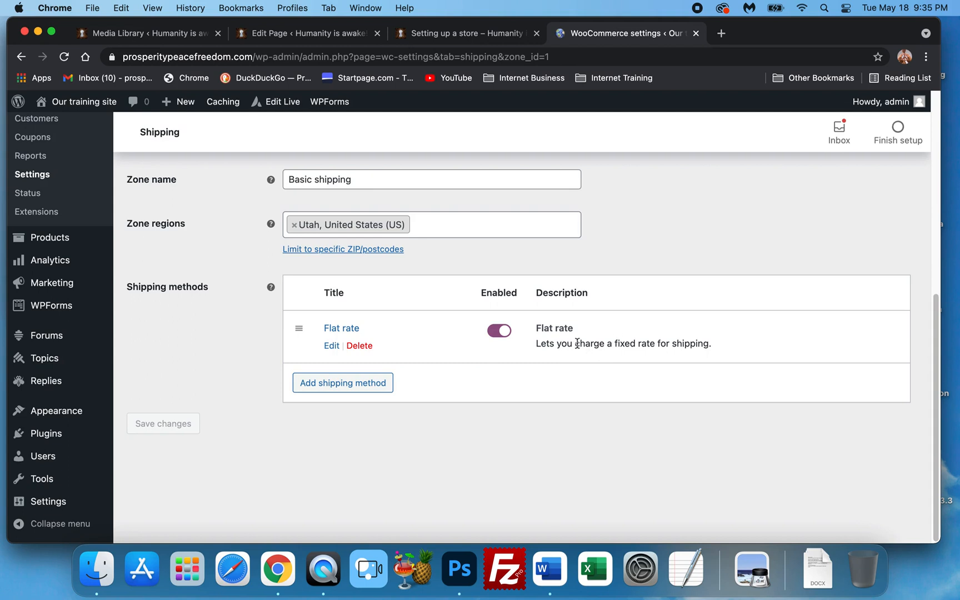
# Edit the Flat rate method, set its cost to 10.00 and save the changes
pyautogui.scroll(1, 548, 343)
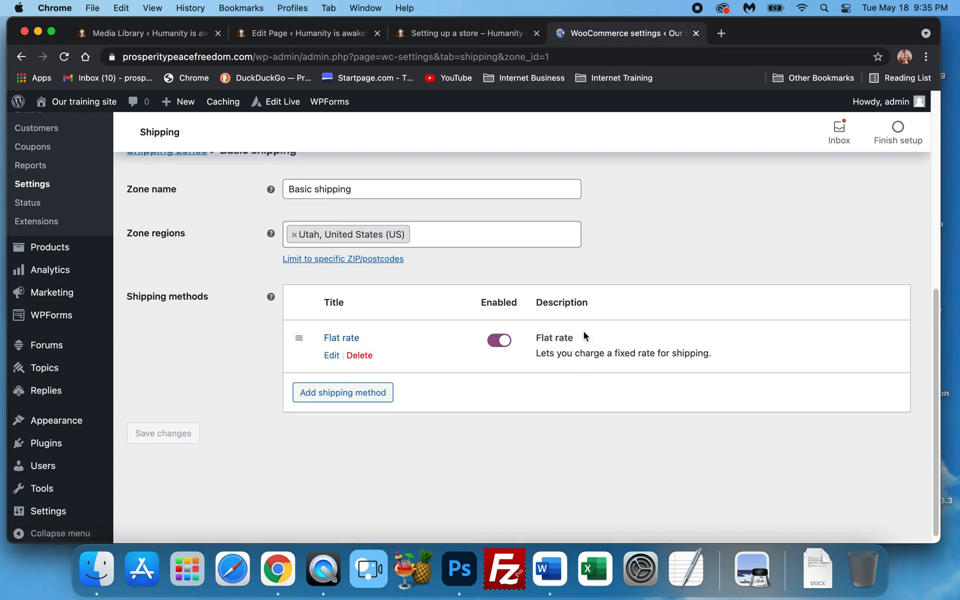
pyautogui.click(327, 354)
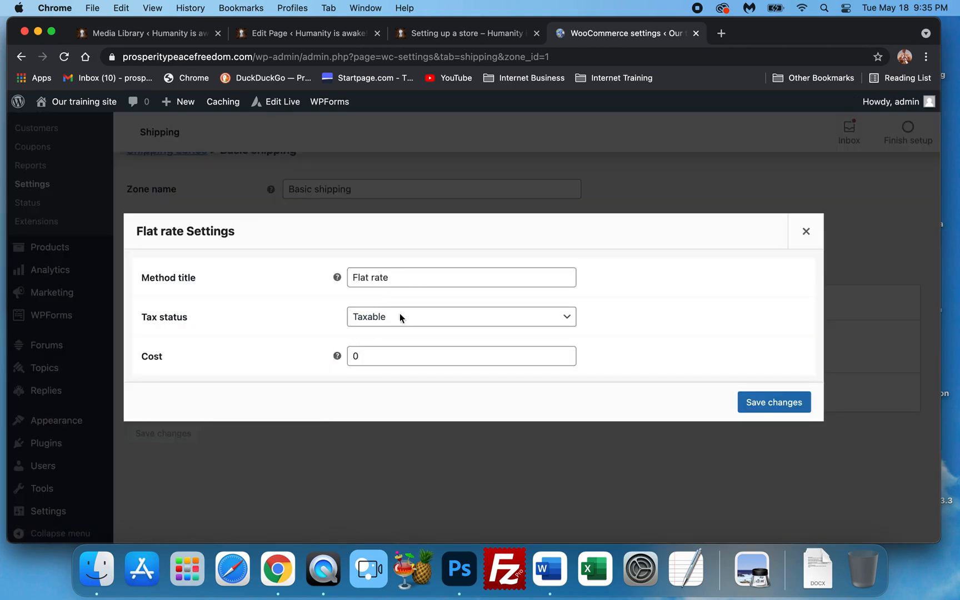
pyautogui.click(360, 361)
pyautogui.doubleClick(360, 361)
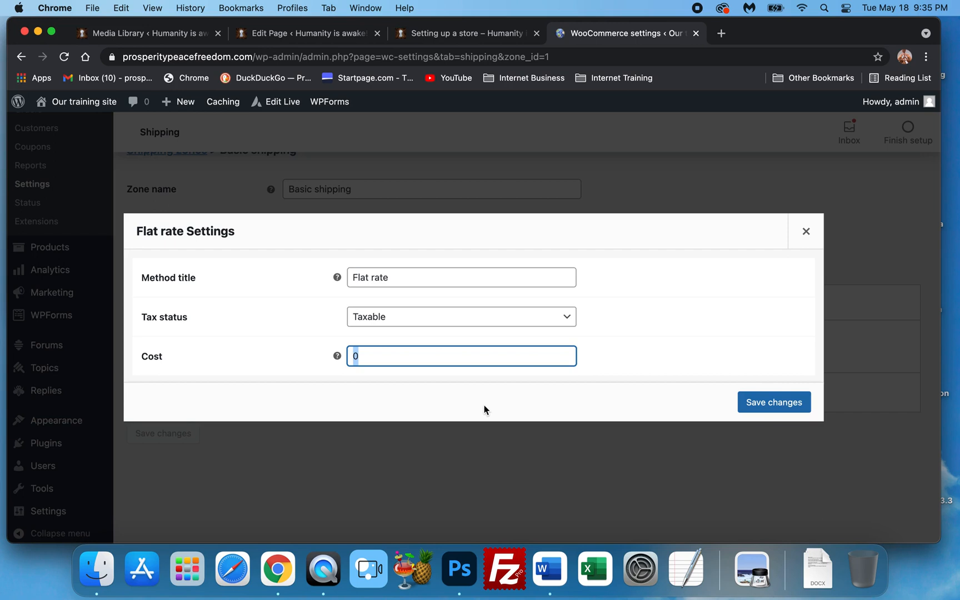
pyautogui.write('10.00')
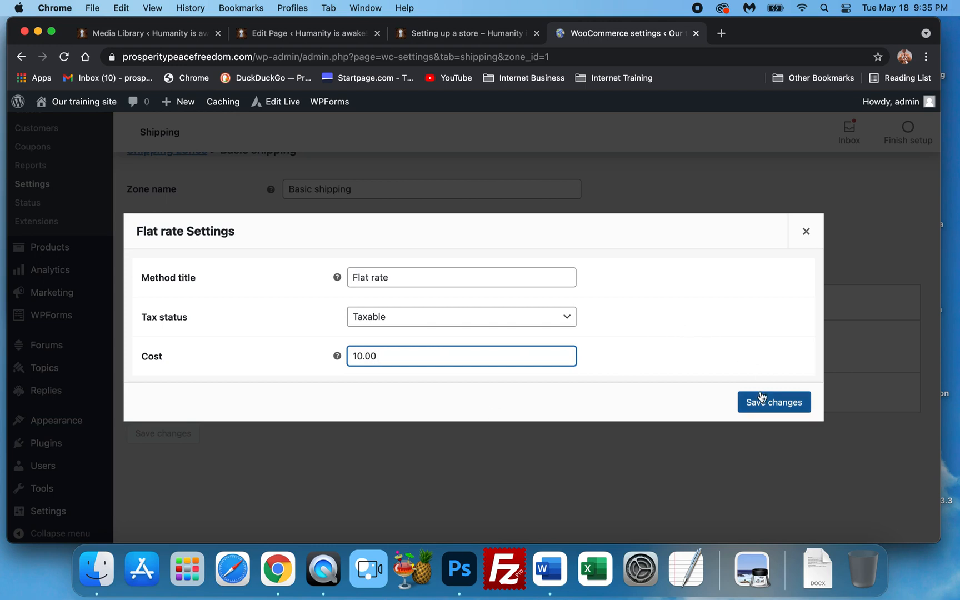
pyautogui.click(756, 402)
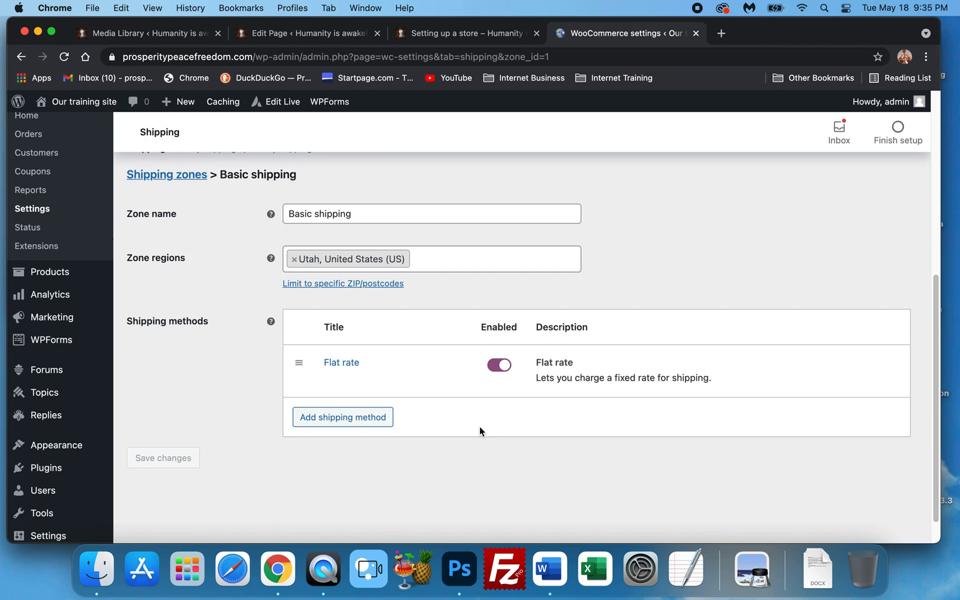
# Reopen the Flat rate settings, set the cost to 9.99 and save the changes
pyautogui.moveTo(353, 392)
pyautogui.click(332, 380)
pyautogui.doubleClick(371, 358)
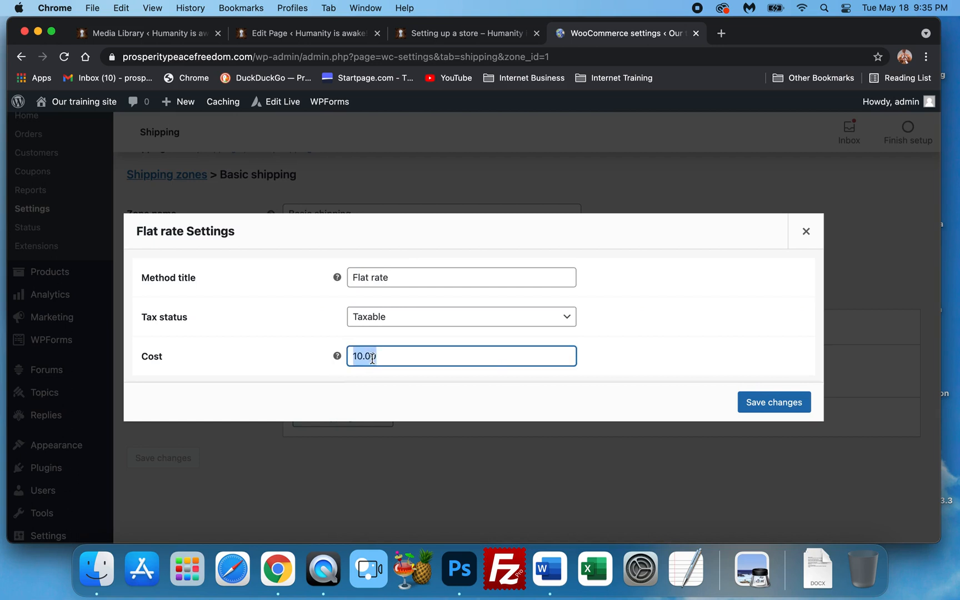
pyautogui.write('9.99')
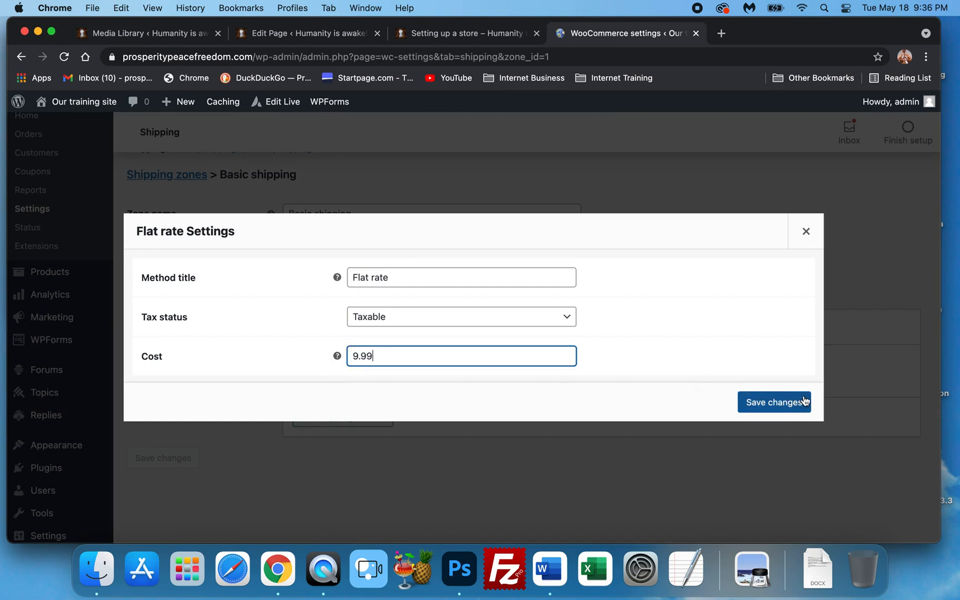
pyautogui.click(786, 403)
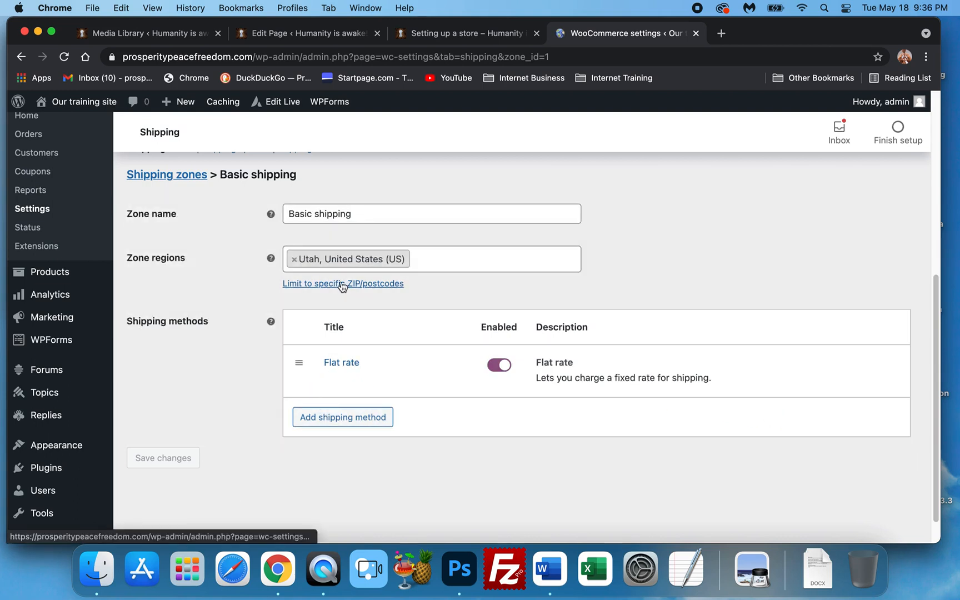
# Add Texas, United States (US) to the zone regions
pyautogui.click(444, 259)
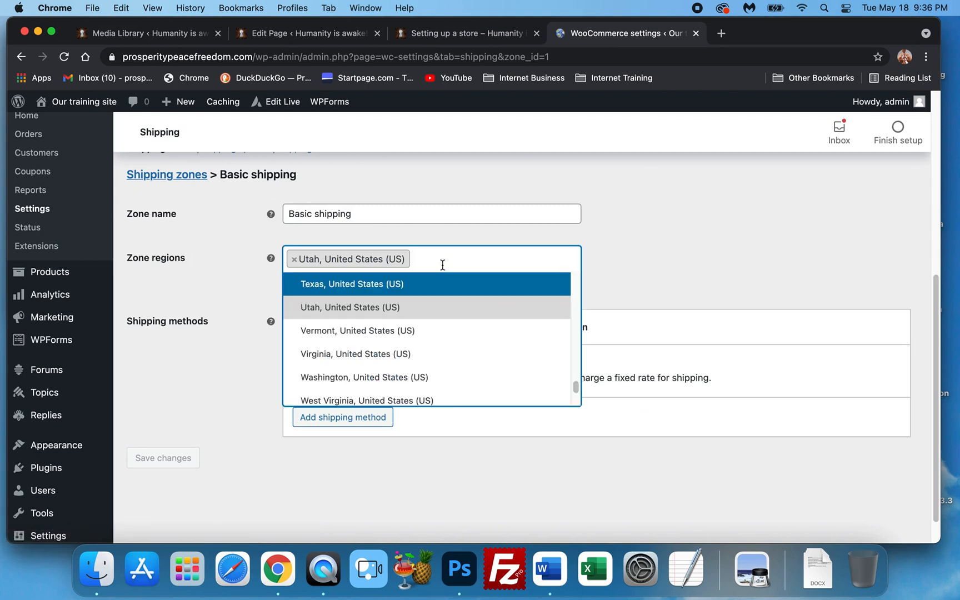
pyautogui.click(335, 284)
pyautogui.click(350, 286)
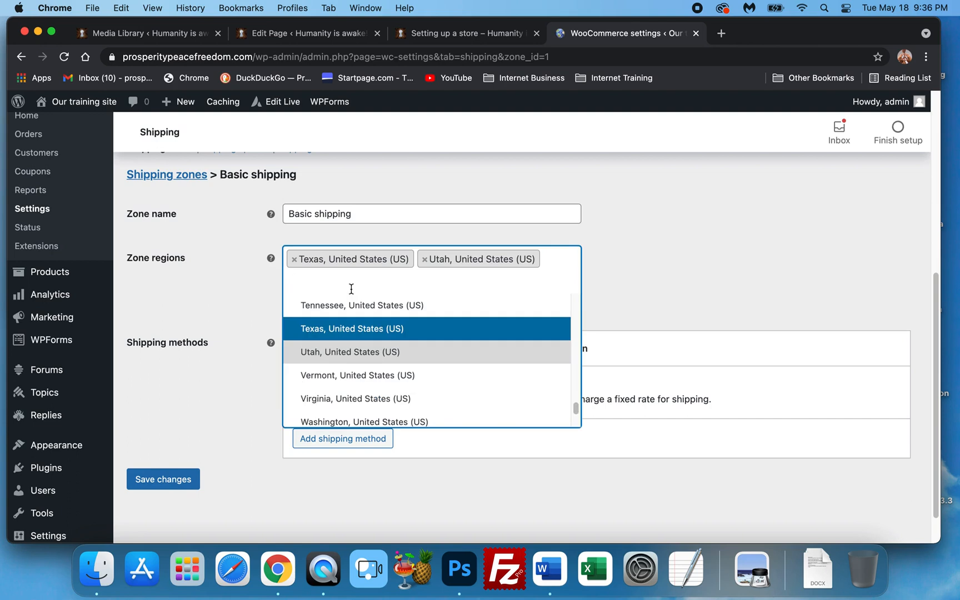
# Browse the zone regions list for further countries and states, then close it
pyautogui.scroll(1, 394, 376)
pyautogui.scroll(-1, 394, 372)
pyautogui.scroll(-3, 393, 367)
pyautogui.scroll(4, 393, 365)
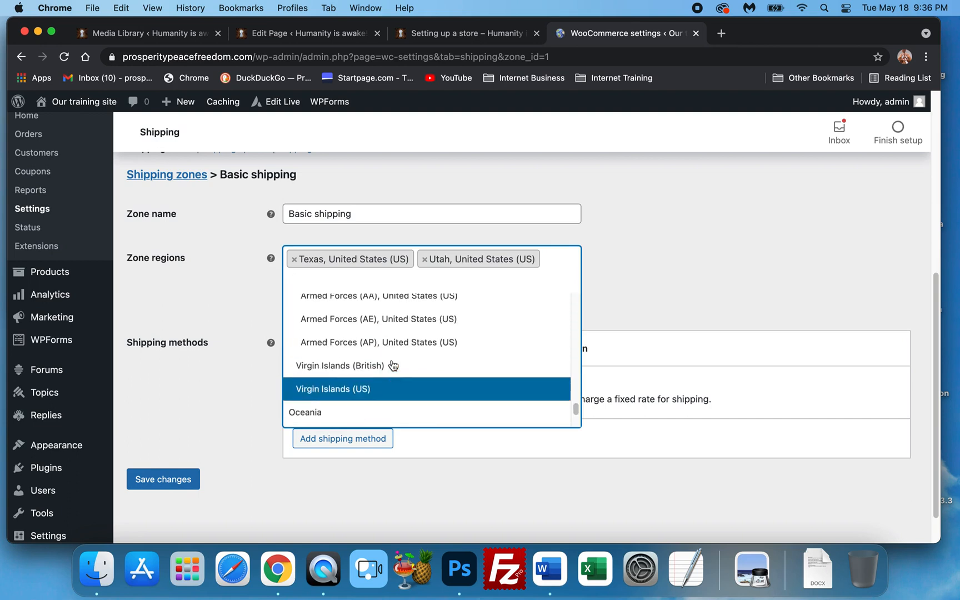
pyautogui.scroll(15, 401, 361)
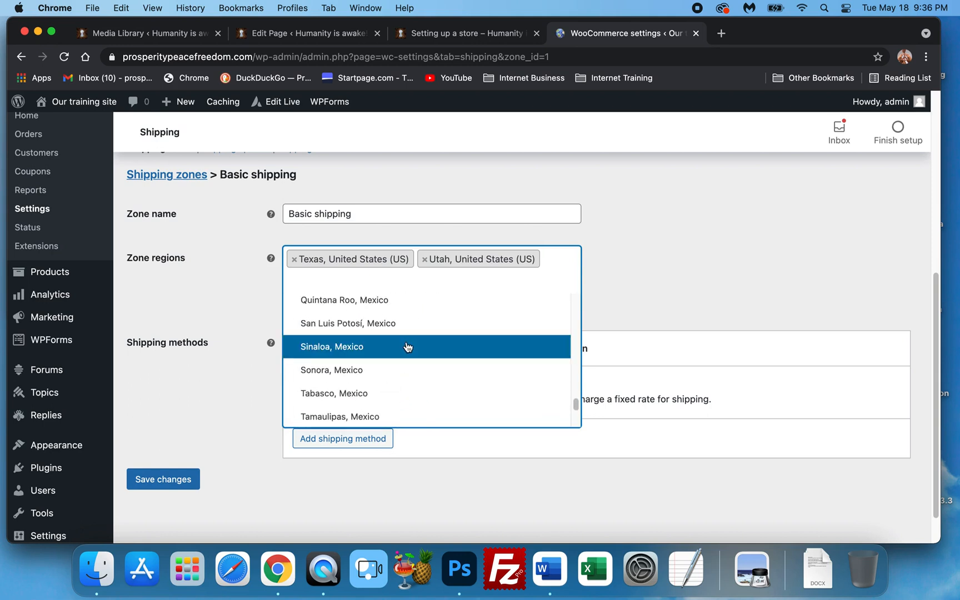
pyautogui.scroll(-5, 409, 347)
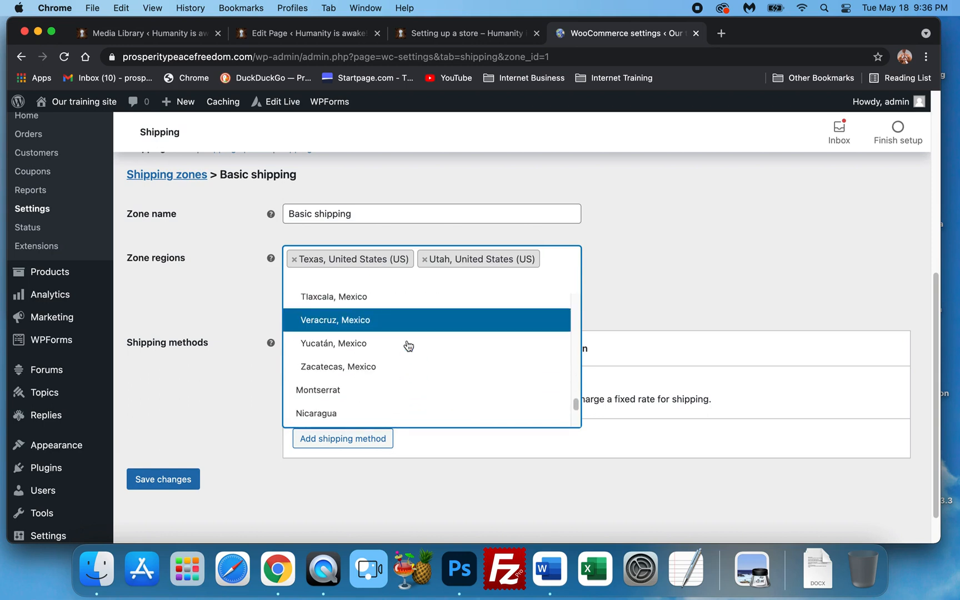
pyautogui.scroll(1, 409, 346)
pyautogui.scroll(-5, 408, 346)
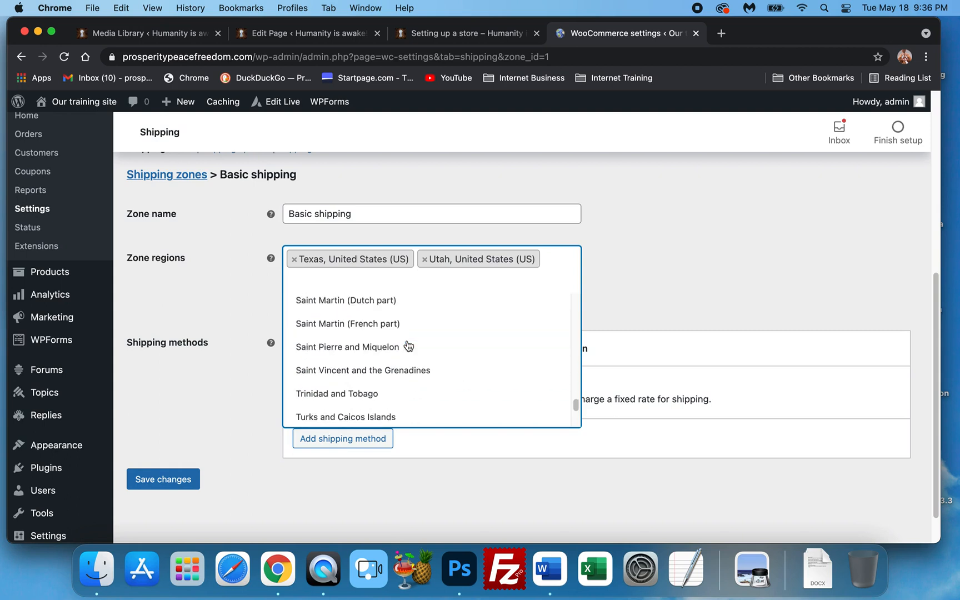
pyautogui.scroll(20, 408, 346)
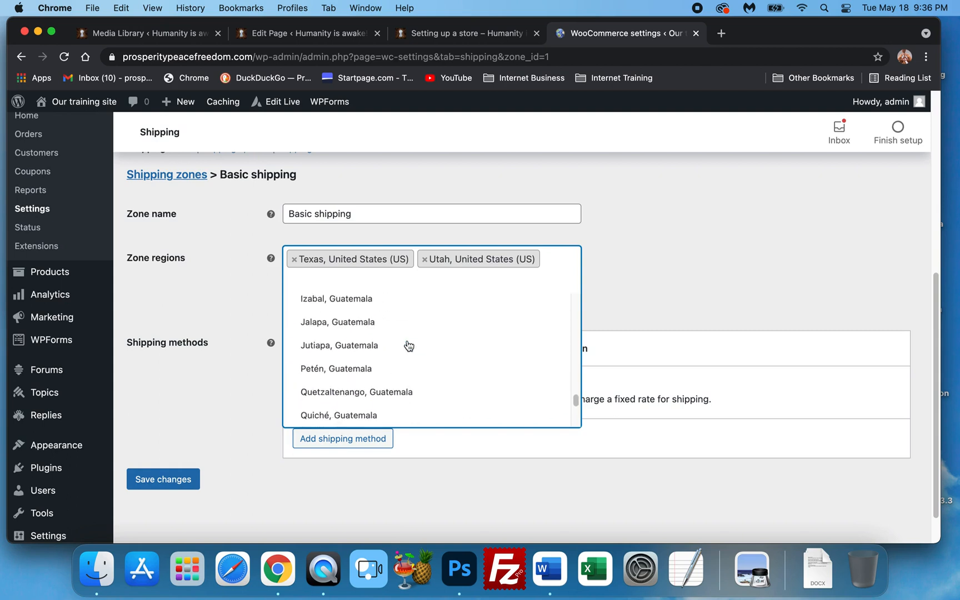
pyautogui.scroll(-20, 409, 345)
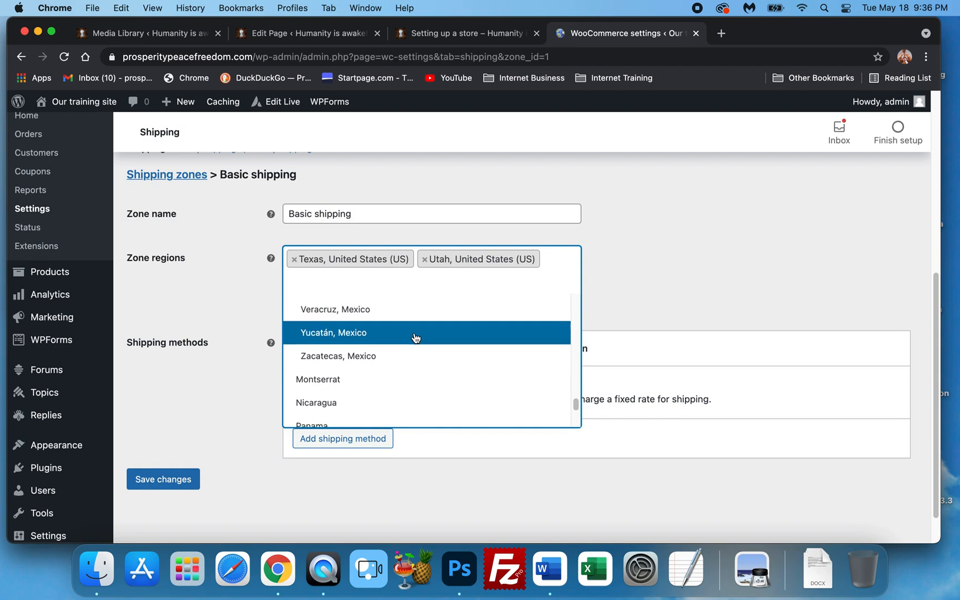
pyautogui.scroll(-5, 418, 337)
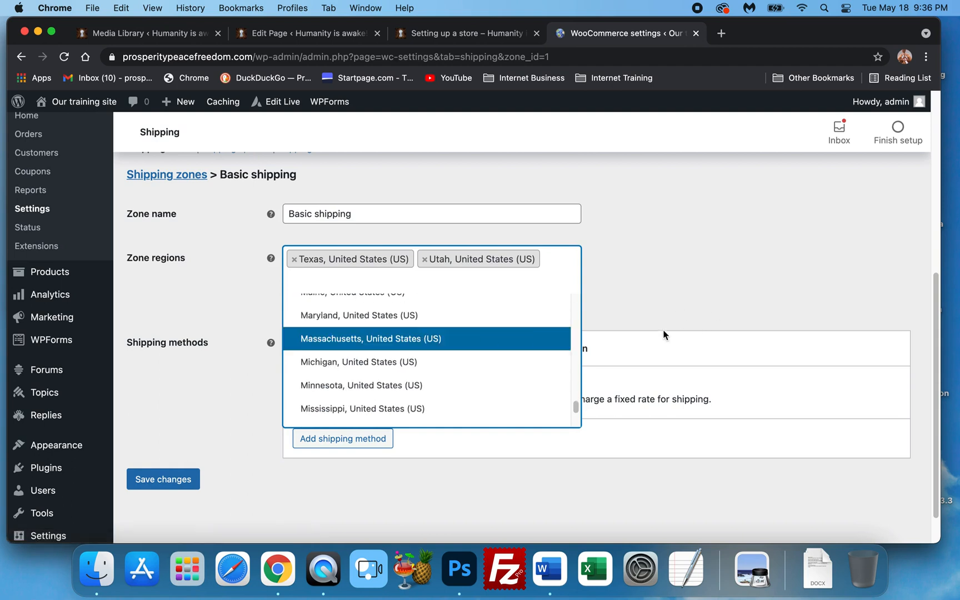
pyautogui.click(669, 296)
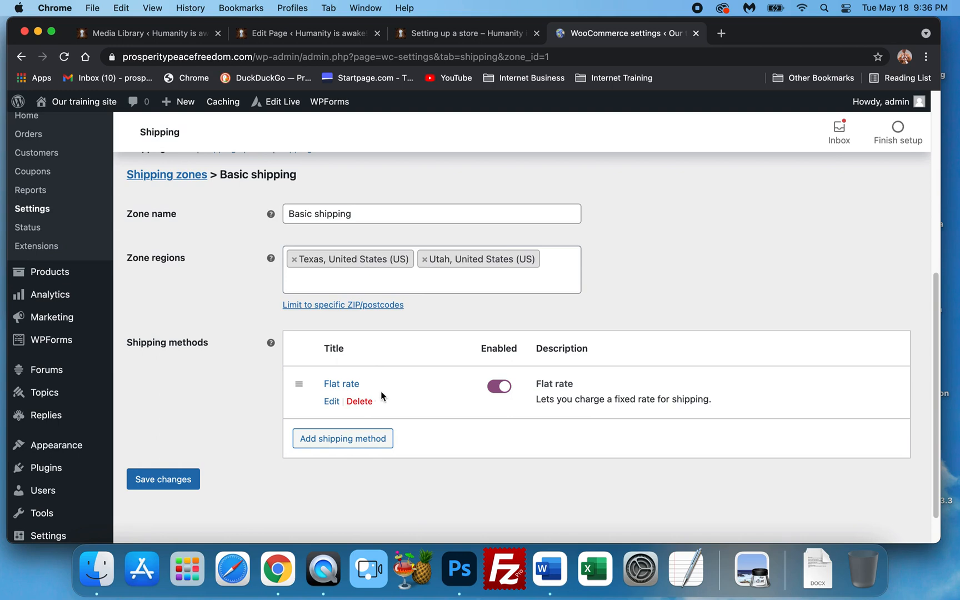
# Save the Basic shipping zone changes
pyautogui.click(188, 479)
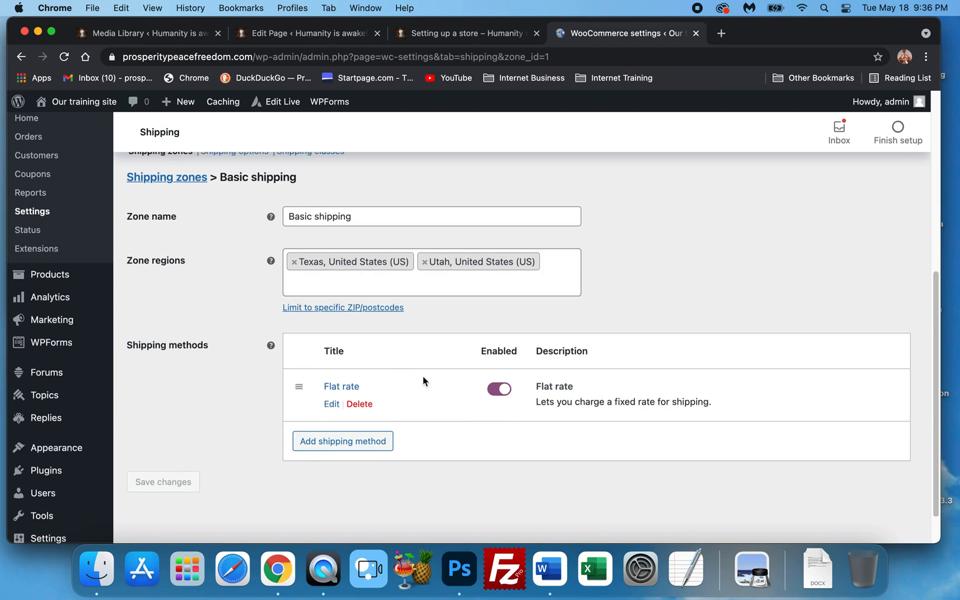
pyautogui.scroll(3, 457, 377)
pyautogui.scroll(5, 455, 375)
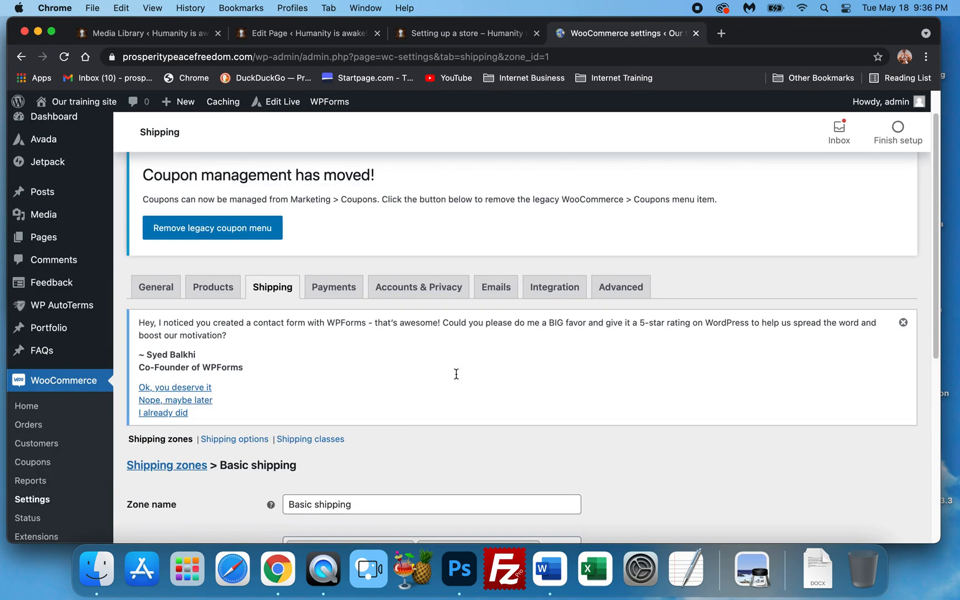
pyautogui.scroll(-8, 387, 349)
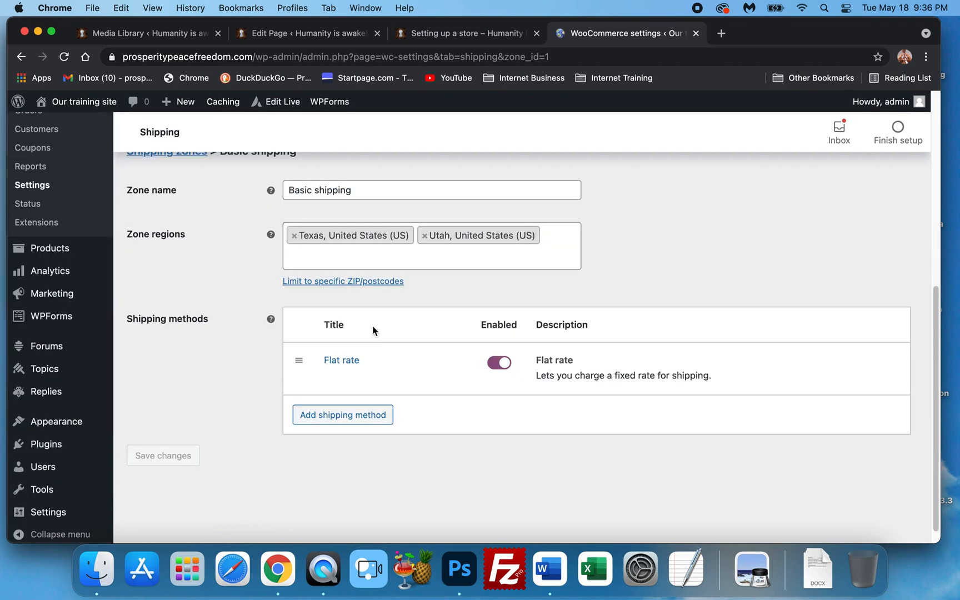
pyautogui.scroll(3, 372, 327)
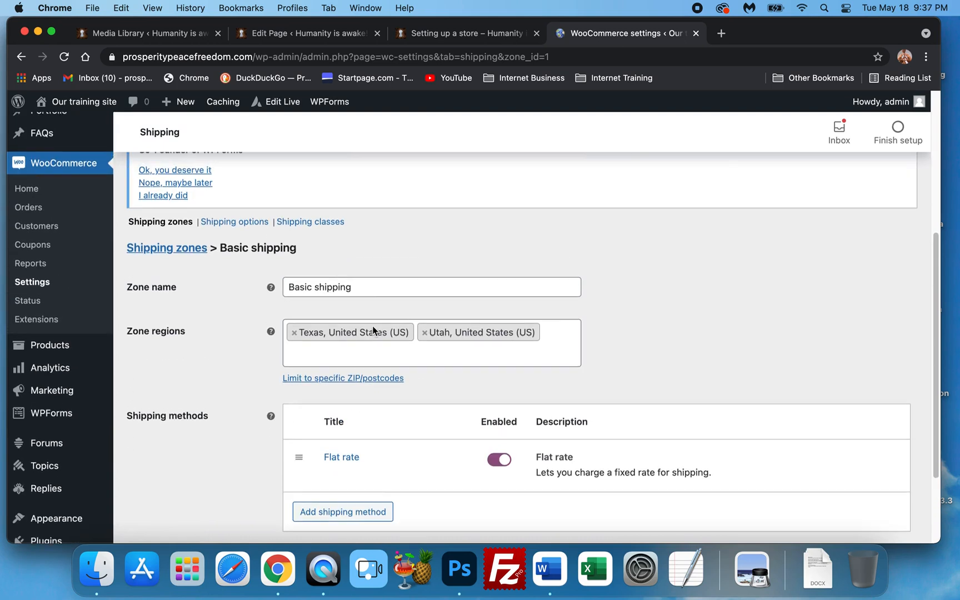
pyautogui.scroll(6, 373, 328)
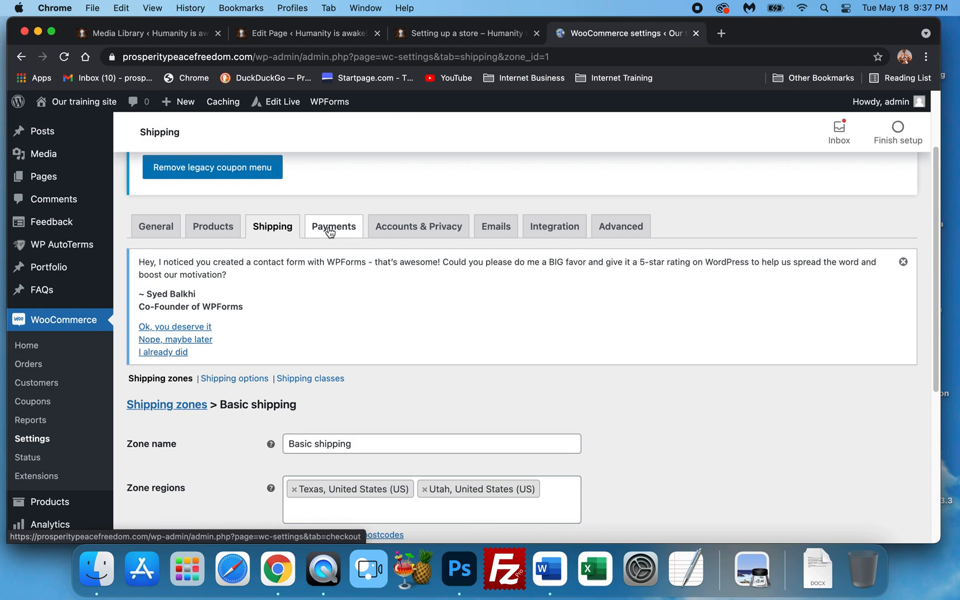
# Open the Payments settings and switch on Direct bank transfer
pyautogui.click(330, 233)
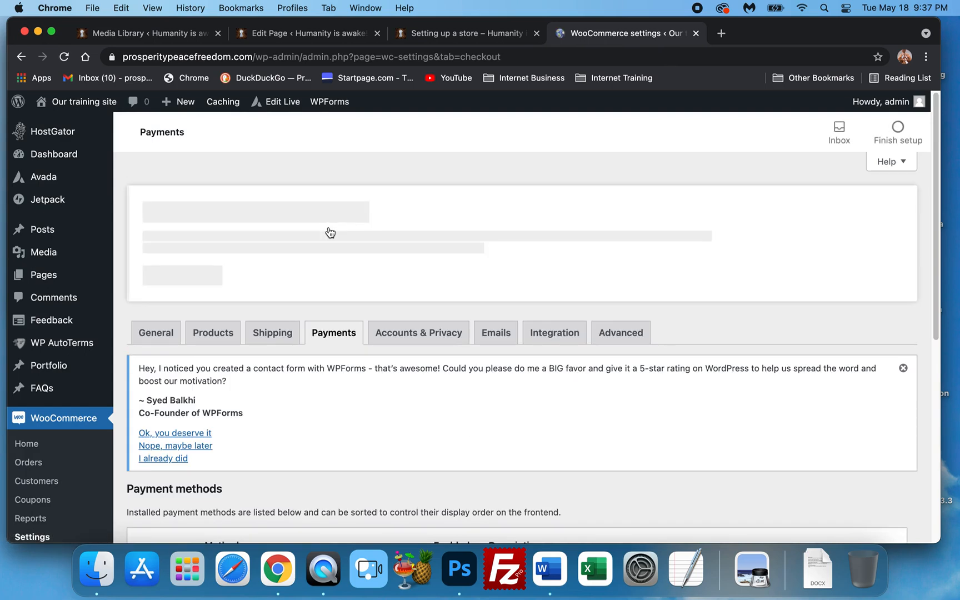
pyautogui.scroll(-10, 294, 339)
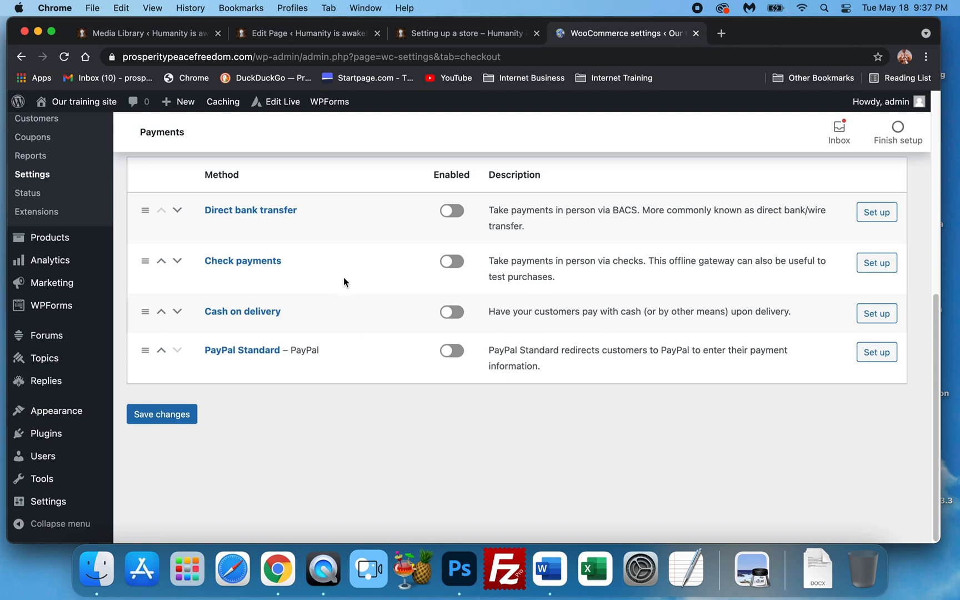
pyautogui.click(448, 216)
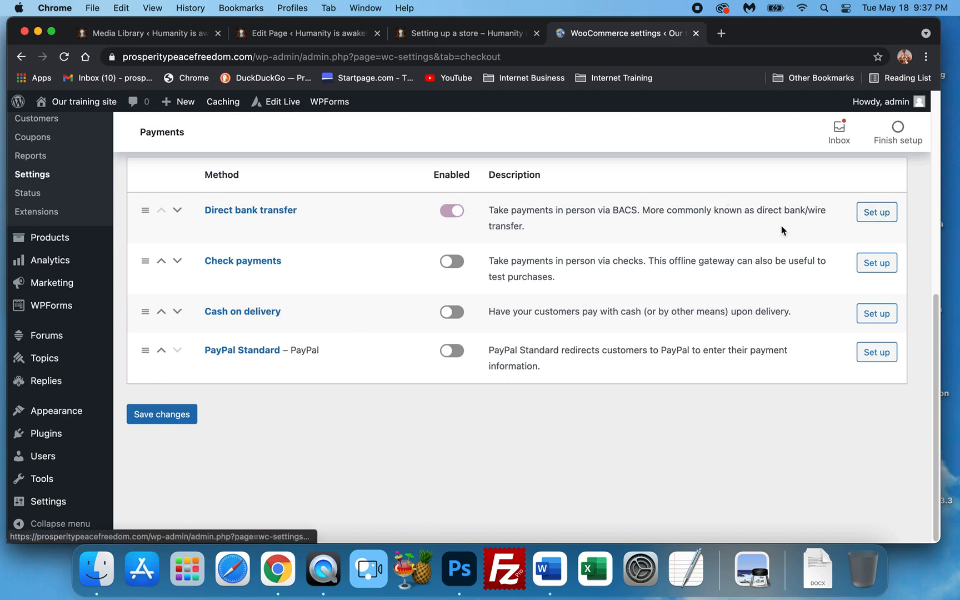
# Open the Direct bank transfer setup and review its settings and account details fields
pyautogui.click(875, 215)
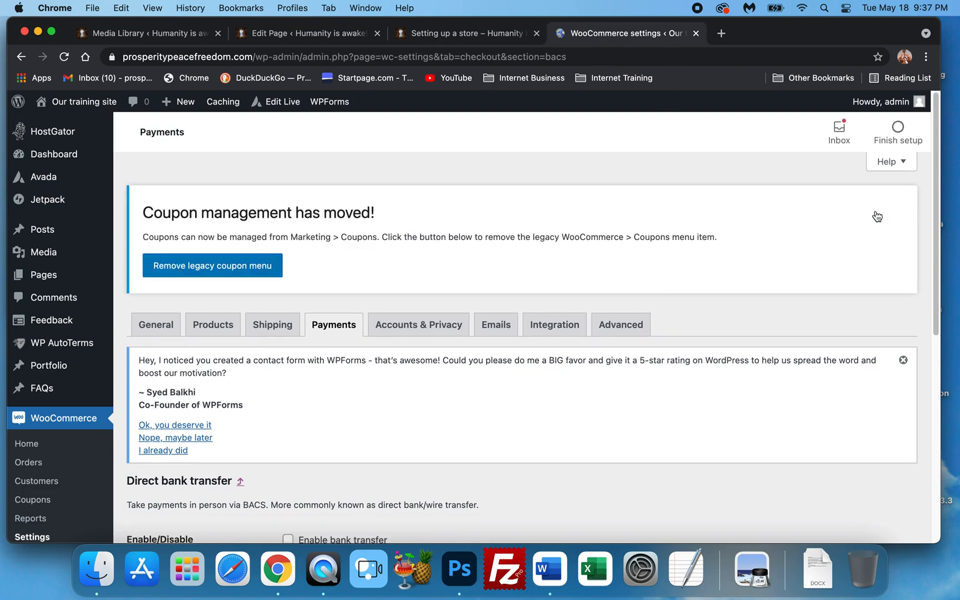
pyautogui.scroll(-6, 757, 233)
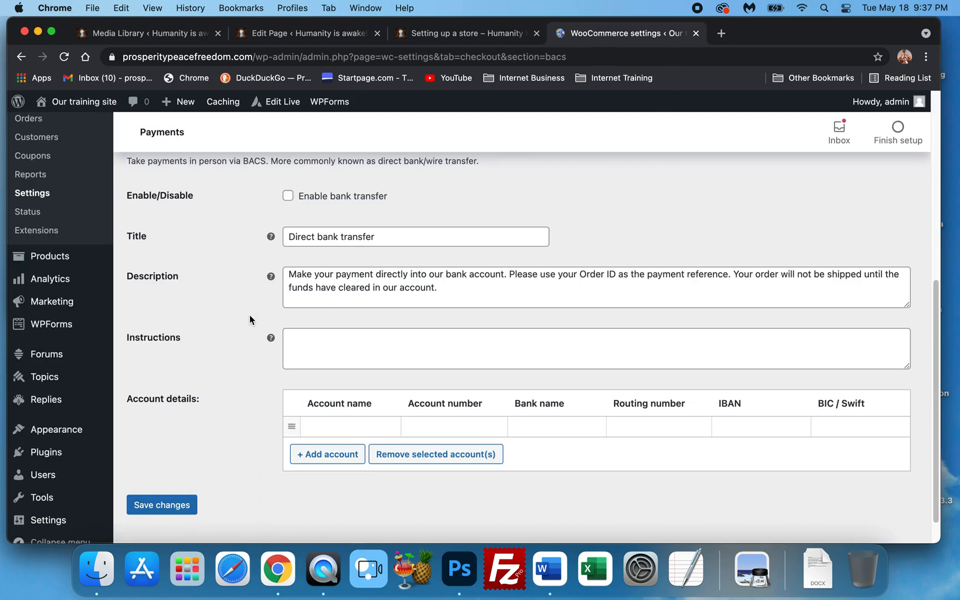
pyautogui.scroll(-1, 250, 320)
pyautogui.scroll(-1, 264, 357)
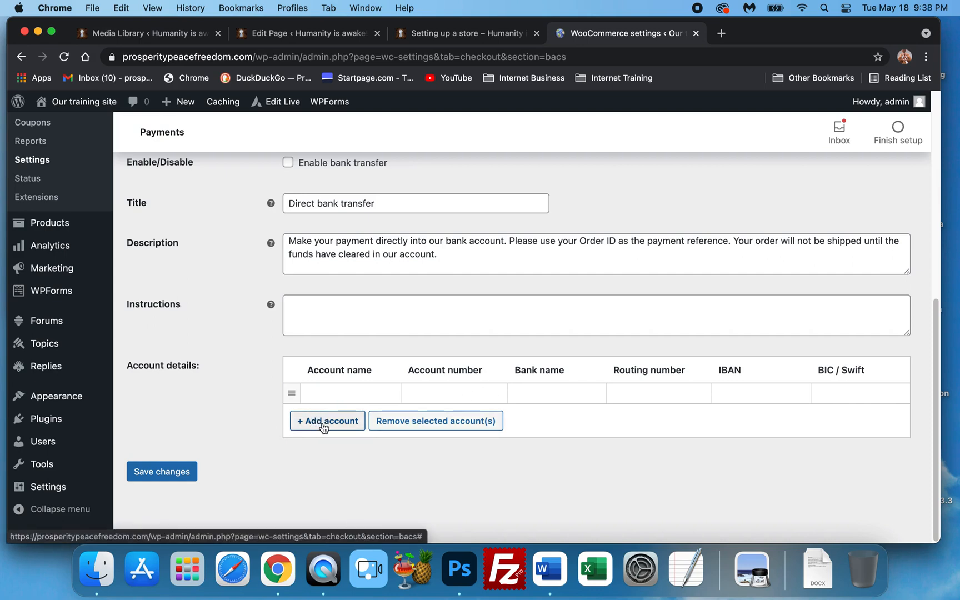
pyautogui.scroll(3, 322, 425)
pyautogui.scroll(-3, 323, 429)
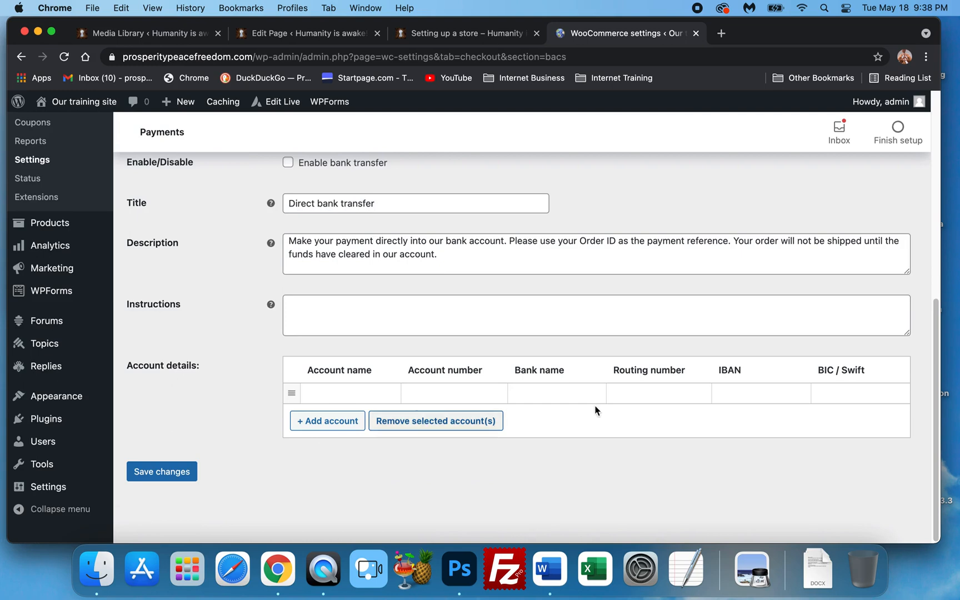
pyautogui.scroll(10, 501, 416)
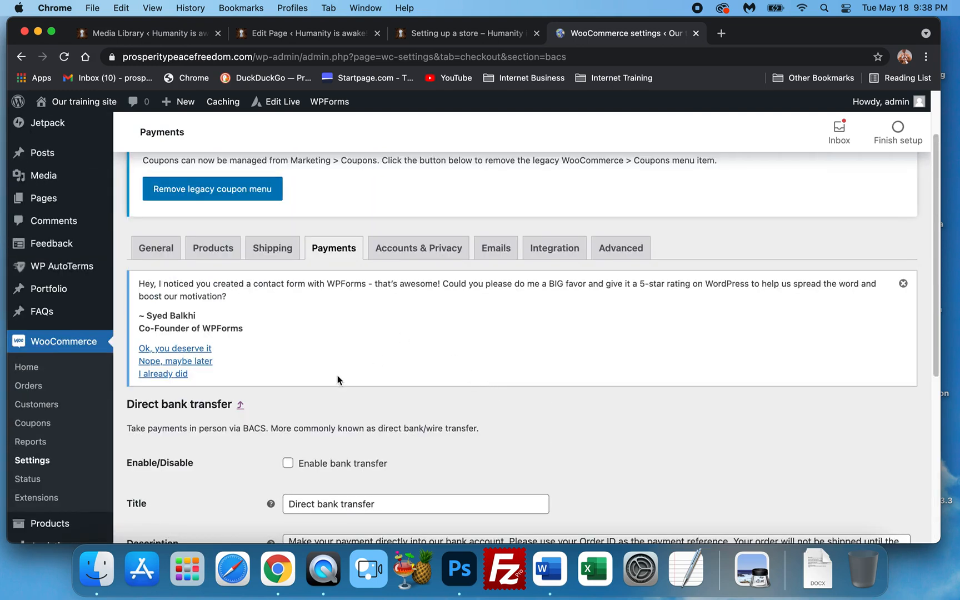
# Return to the payment methods list and review the available methods
pyautogui.click(324, 249)
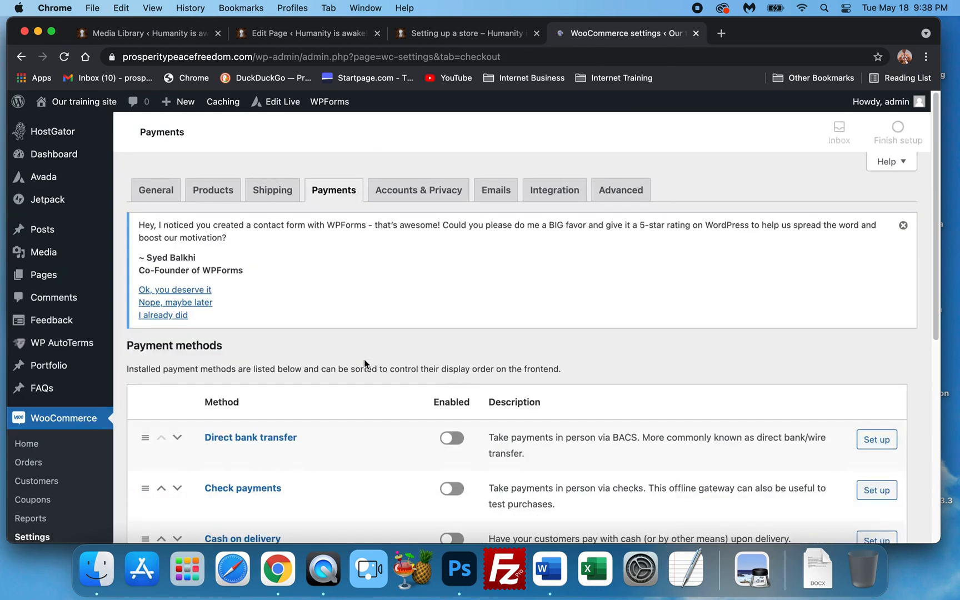
pyautogui.scroll(-6, 366, 364)
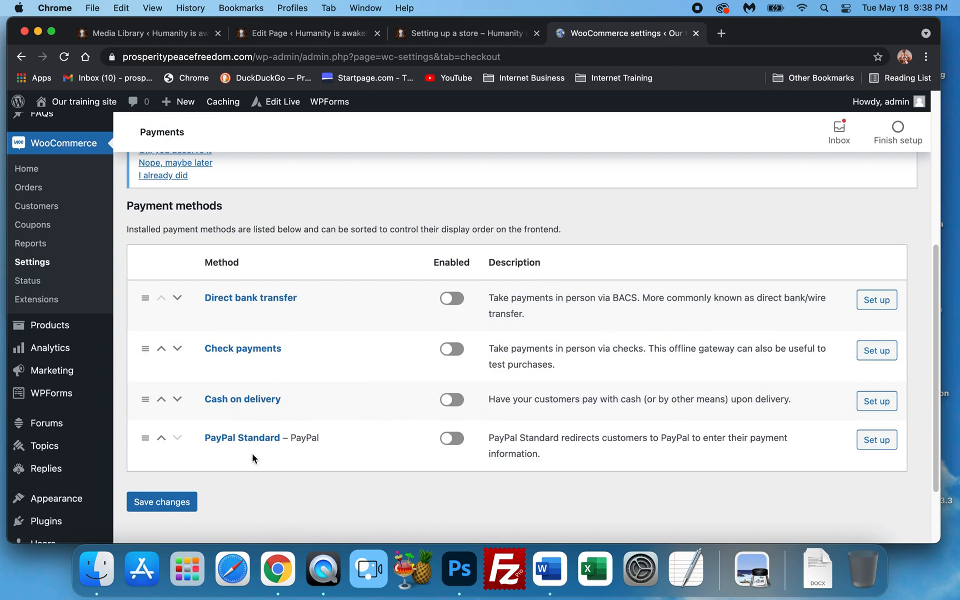
pyautogui.scroll(-3, 239, 472)
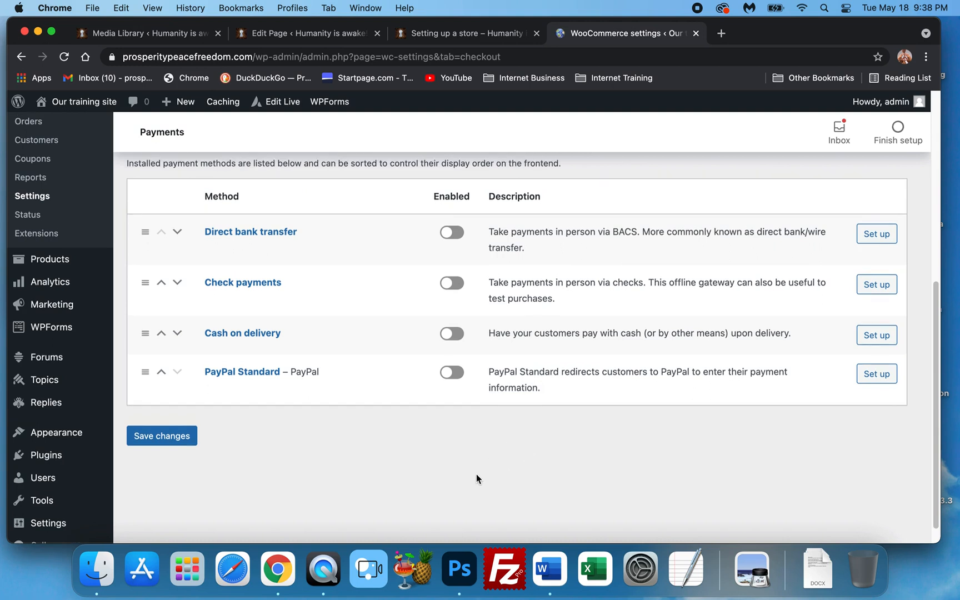
pyautogui.scroll(1, 476, 474)
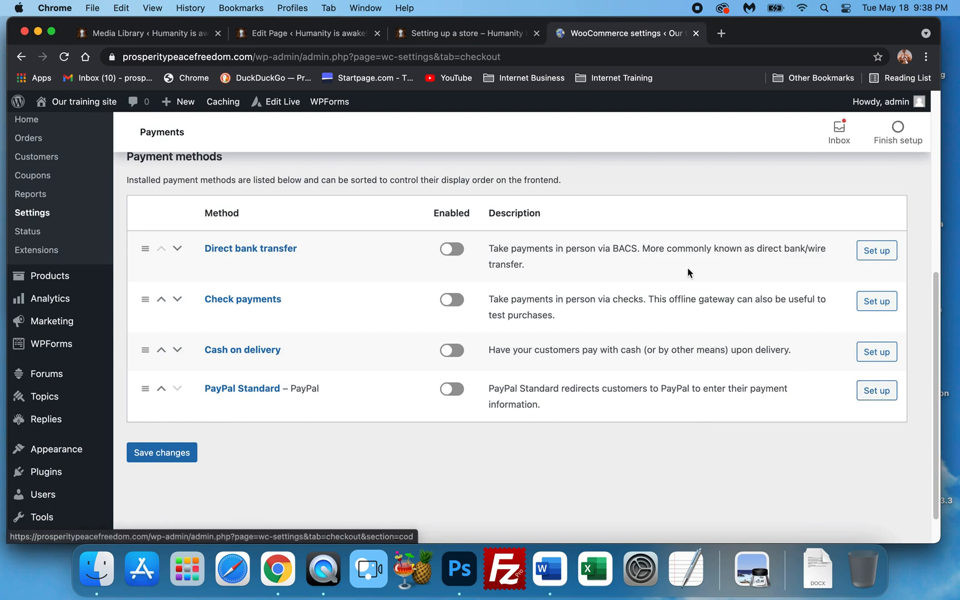
# Open the Check payments setup and review its settings
pyautogui.click(877, 306)
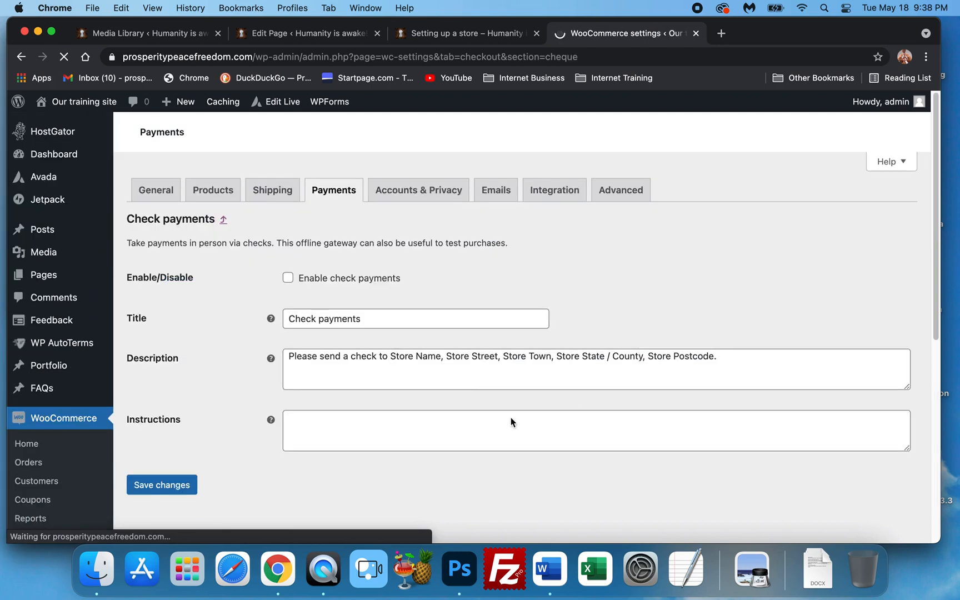
pyautogui.scroll(-5, 271, 387)
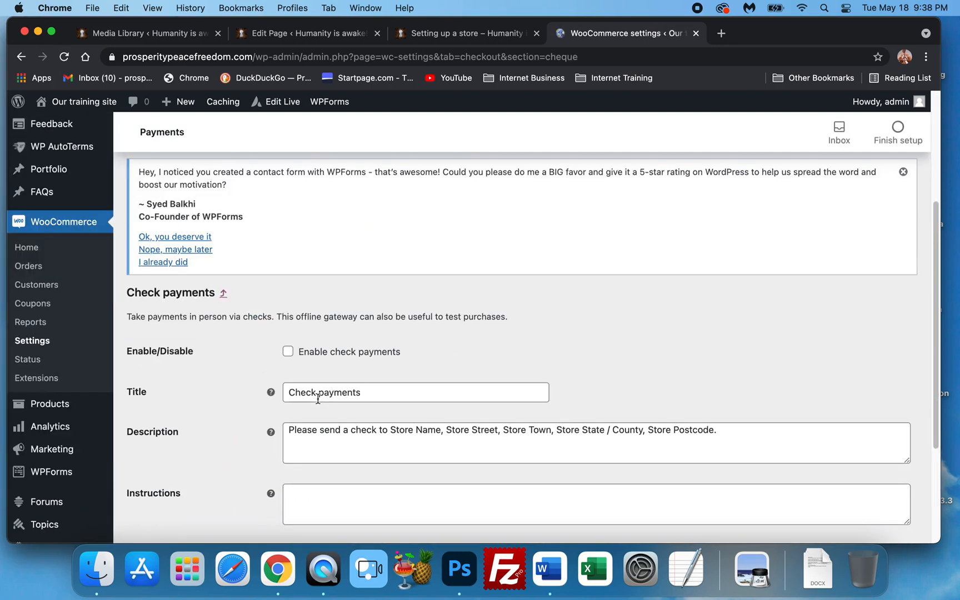
pyautogui.scroll(-2, 286, 356)
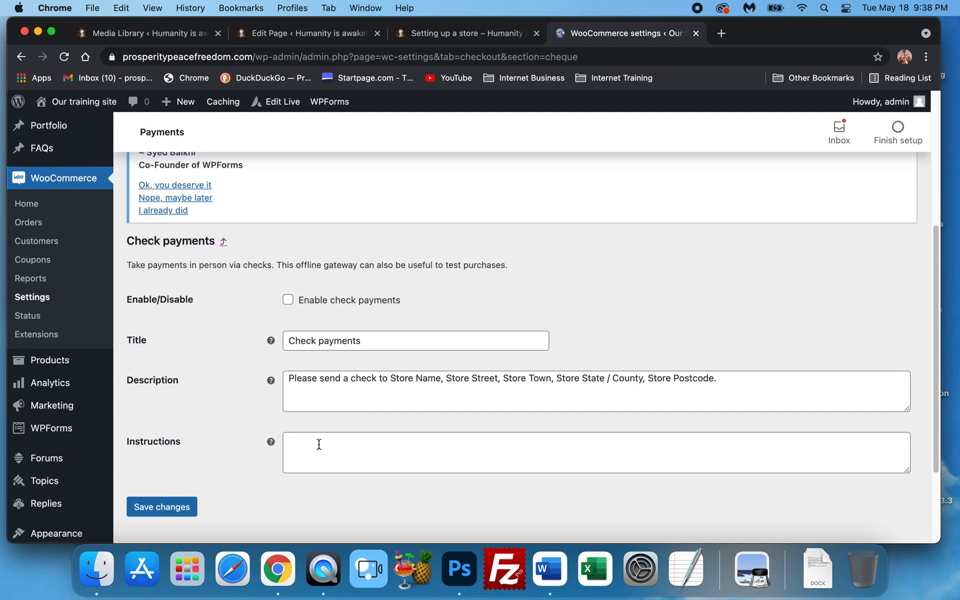
pyautogui.scroll(3, 290, 428)
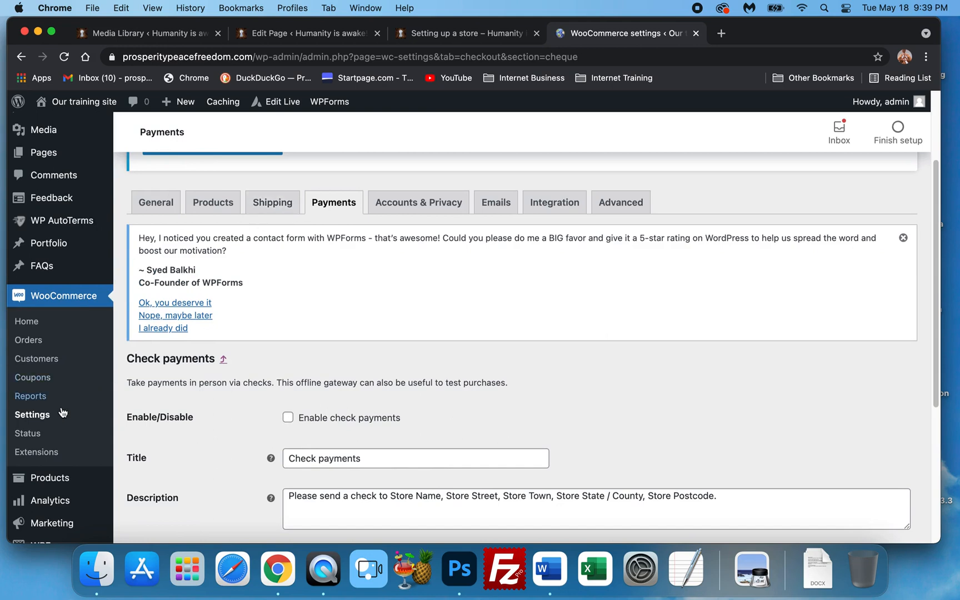
# Return to the payment methods list and open the Cash on delivery setup to review its settings
pyautogui.click(335, 205)
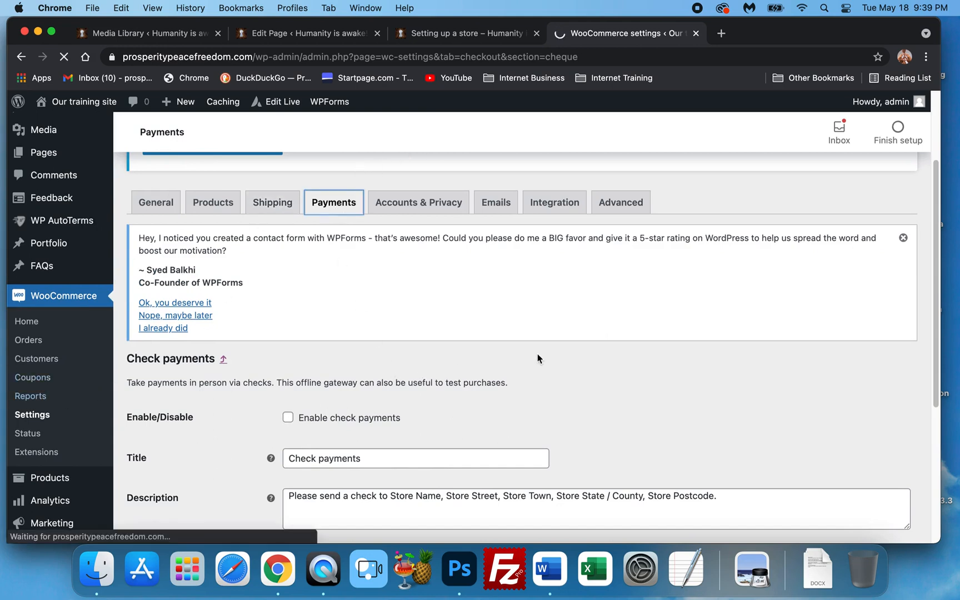
pyautogui.scroll(-5, 578, 333)
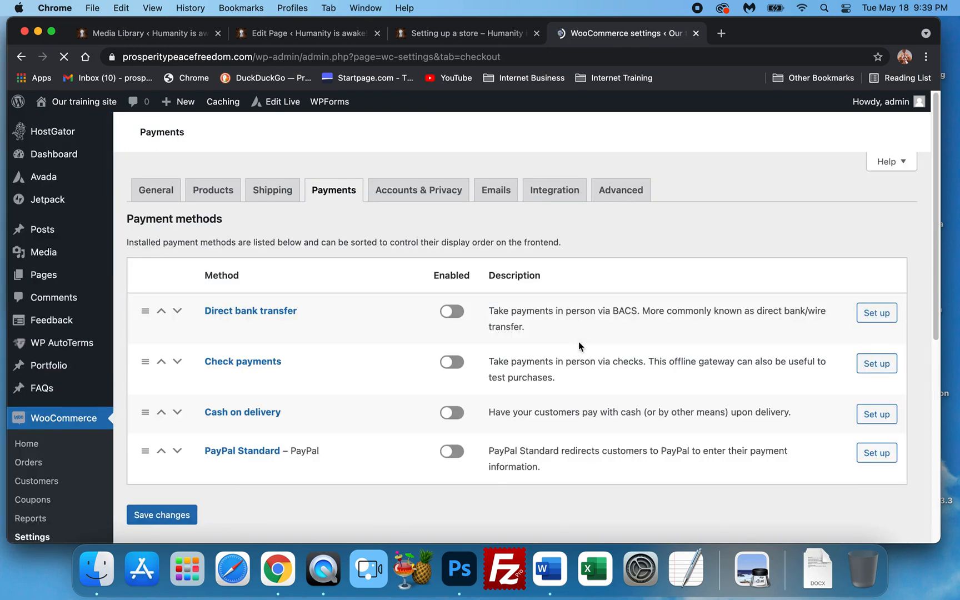
pyautogui.scroll(-1, 699, 348)
pyautogui.scroll(-5, 833, 411)
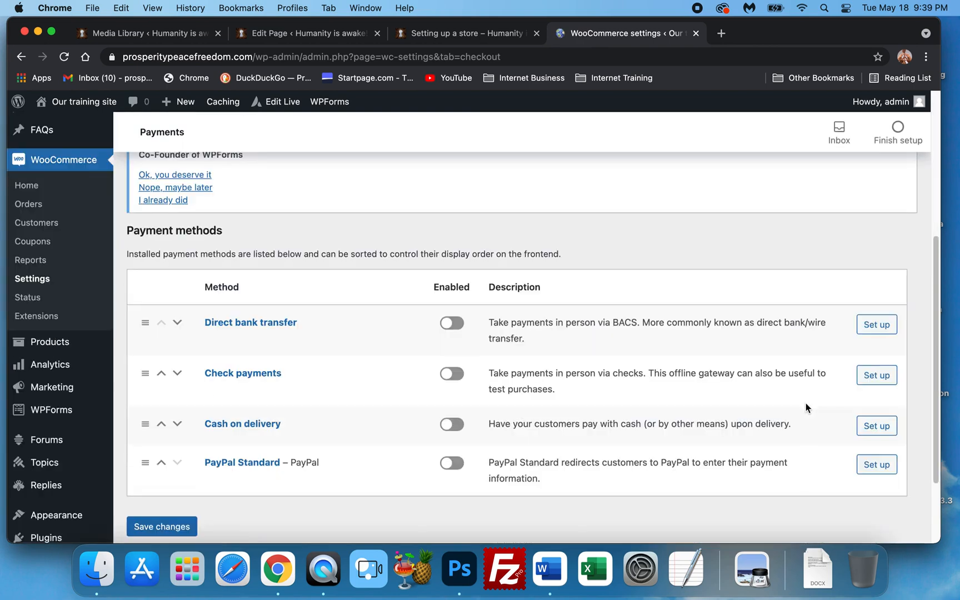
pyautogui.click(880, 426)
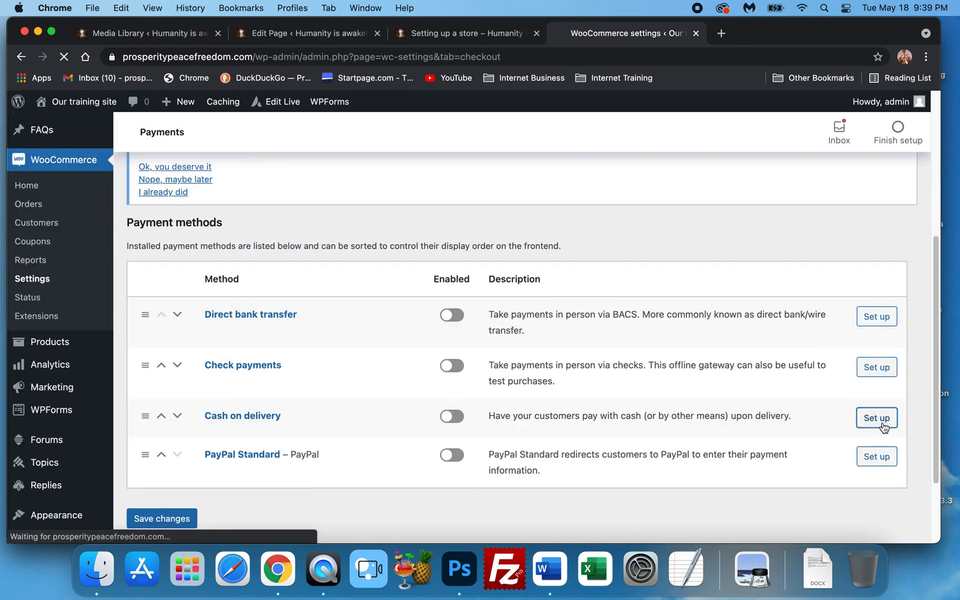
pyautogui.scroll(-2, 497, 395)
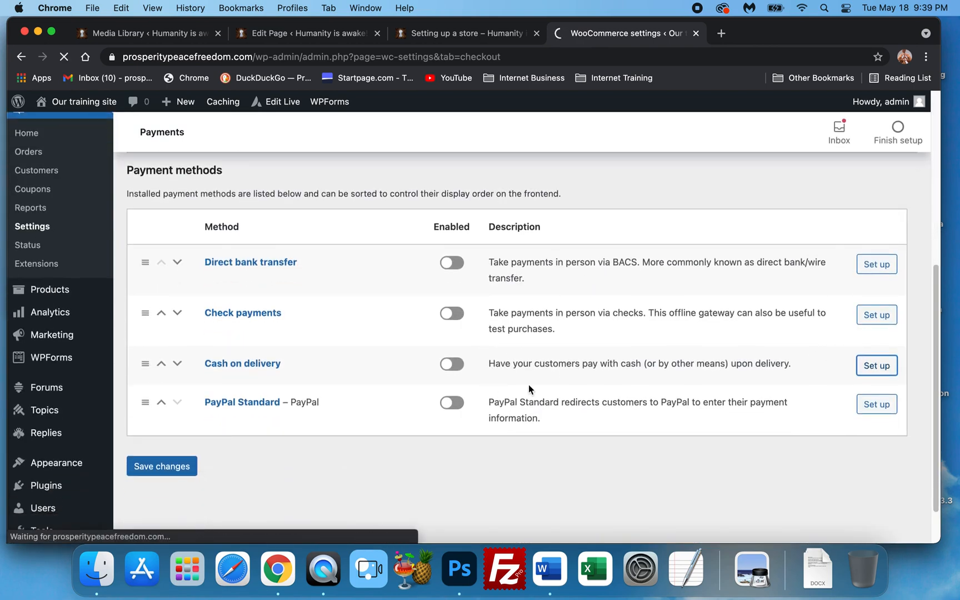
pyautogui.scroll(-5, 454, 382)
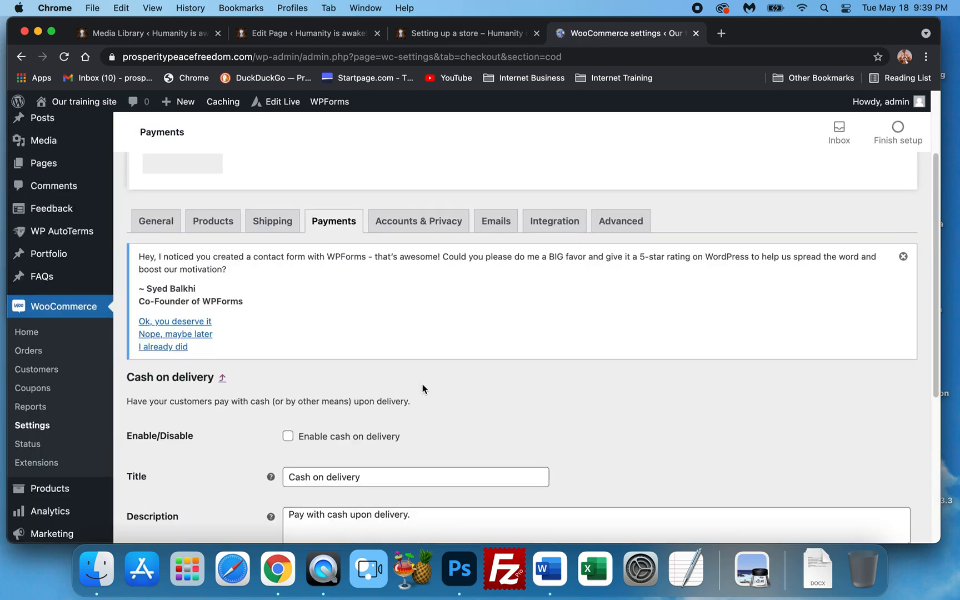
pyautogui.scroll(-3, 421, 373)
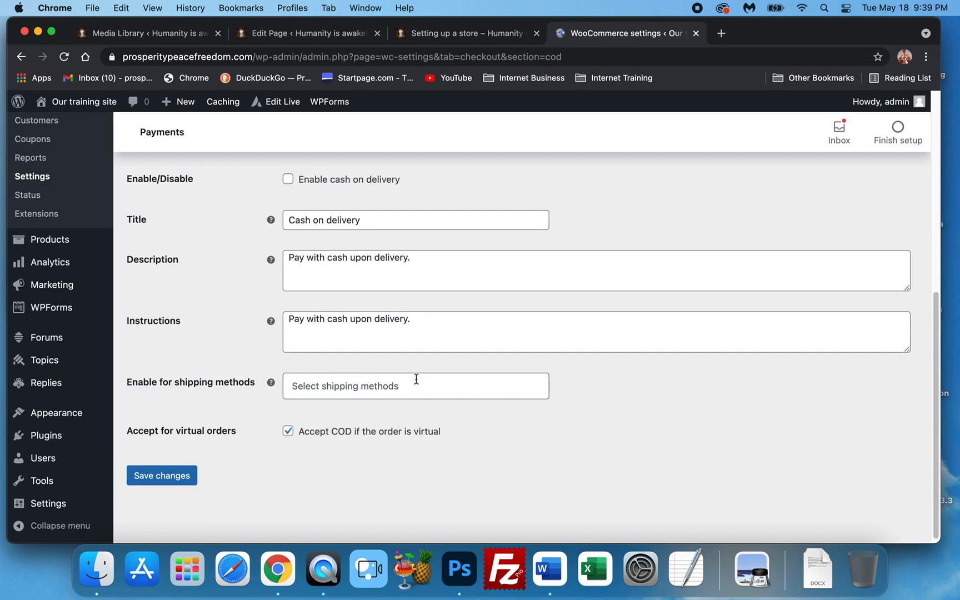
pyautogui.scroll(3, 405, 380)
pyautogui.scroll(3, 218, 264)
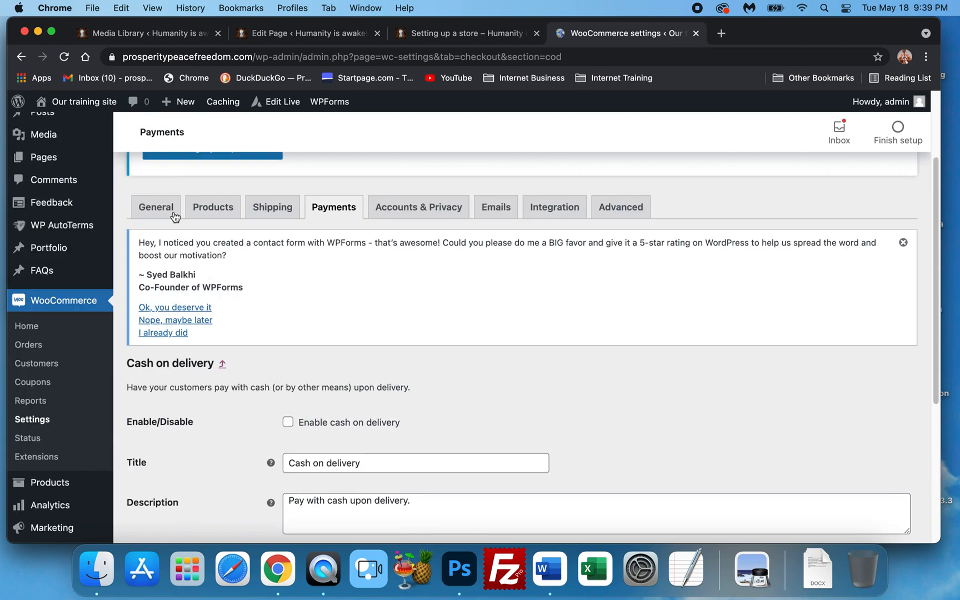
# Reopen the Cash on delivery setup and turn off Accept COD if the order is virtual
pyautogui.click(320, 221)
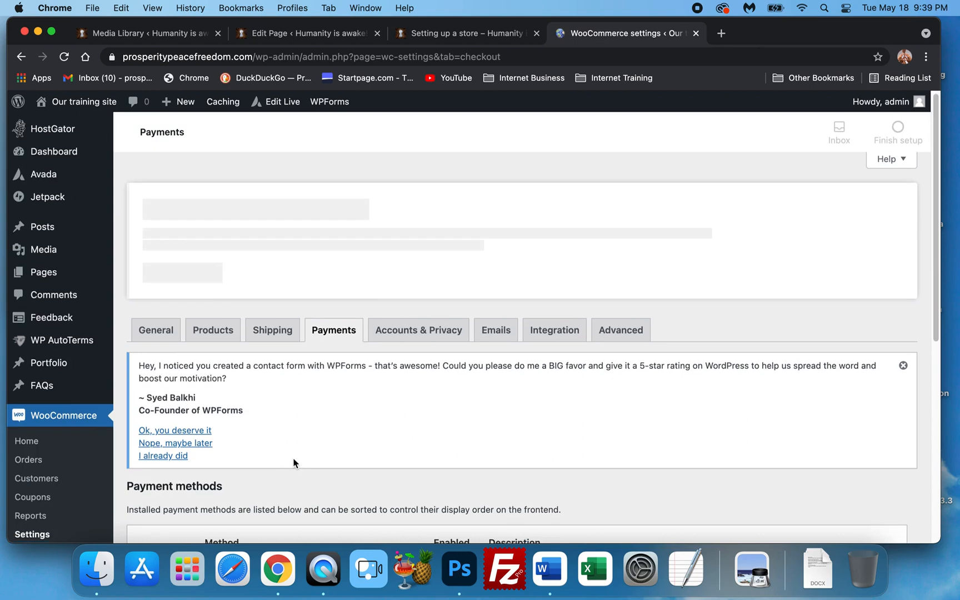
pyautogui.scroll(-5, 300, 450)
pyautogui.click(884, 388)
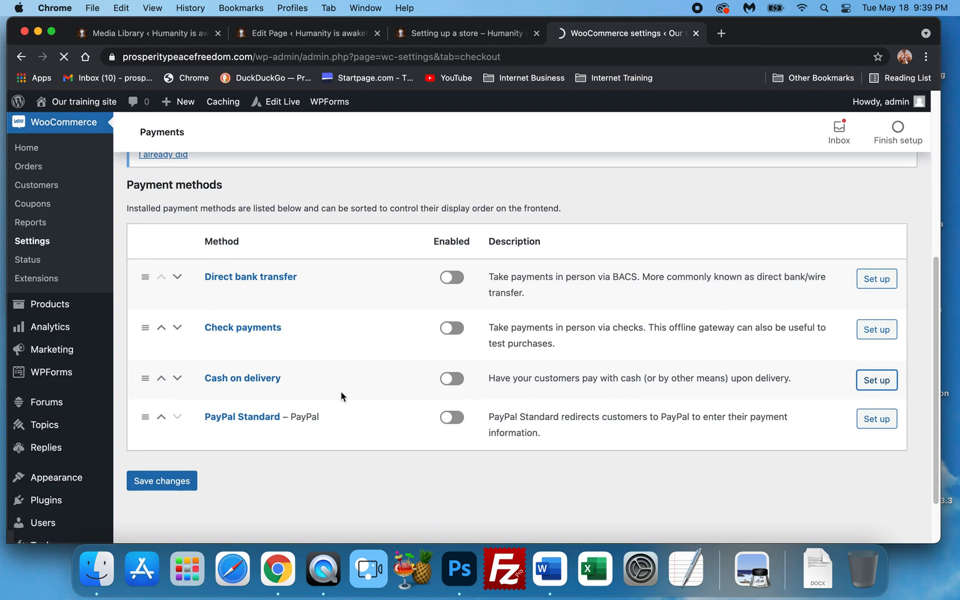
pyautogui.scroll(-3, 342, 391)
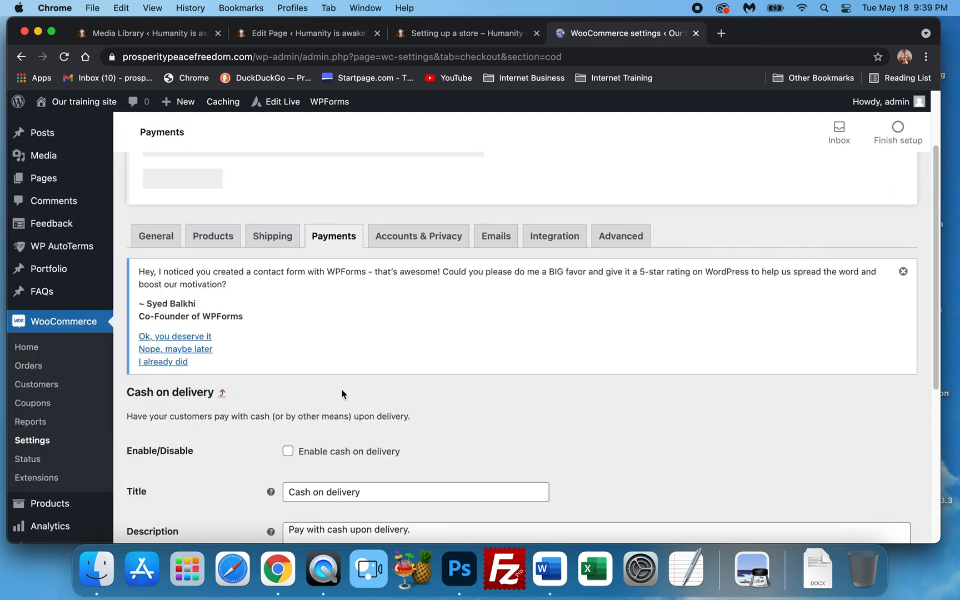
pyautogui.scroll(-3, 323, 361)
pyautogui.scroll(-1, 284, 275)
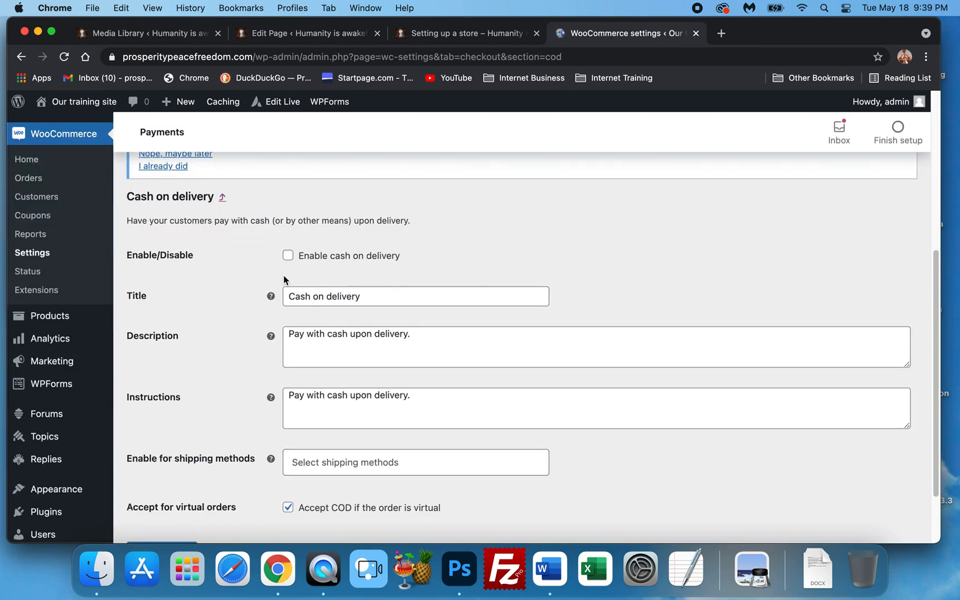
pyautogui.scroll(-4, 283, 284)
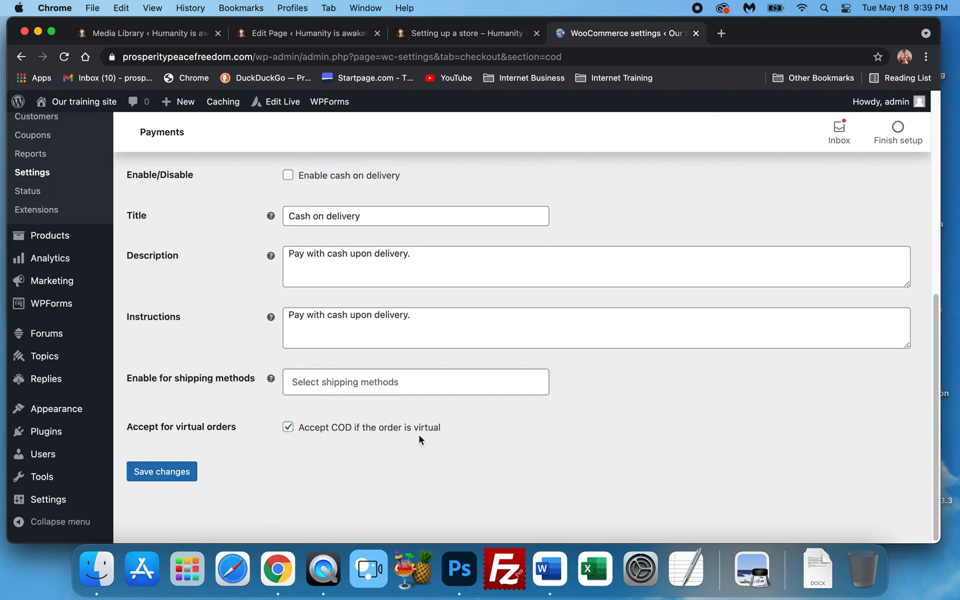
pyautogui.click(288, 428)
pyautogui.scroll(1, 240, 459)
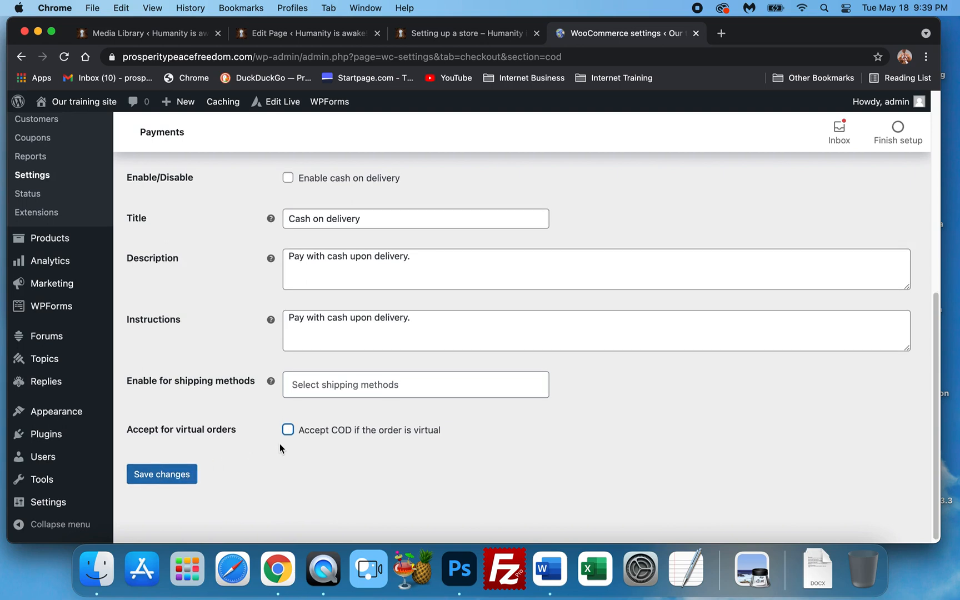
# Leave the Cash on delivery page without saving and open the PayPal Standard setup
pyautogui.scroll(10, 279, 444)
pyautogui.click(345, 321)
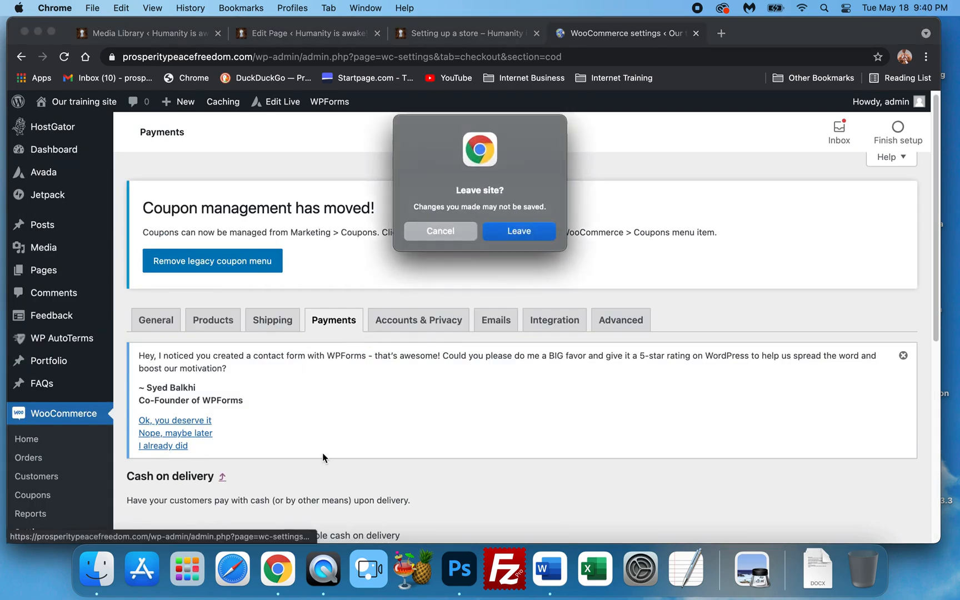
pyautogui.click(529, 229)
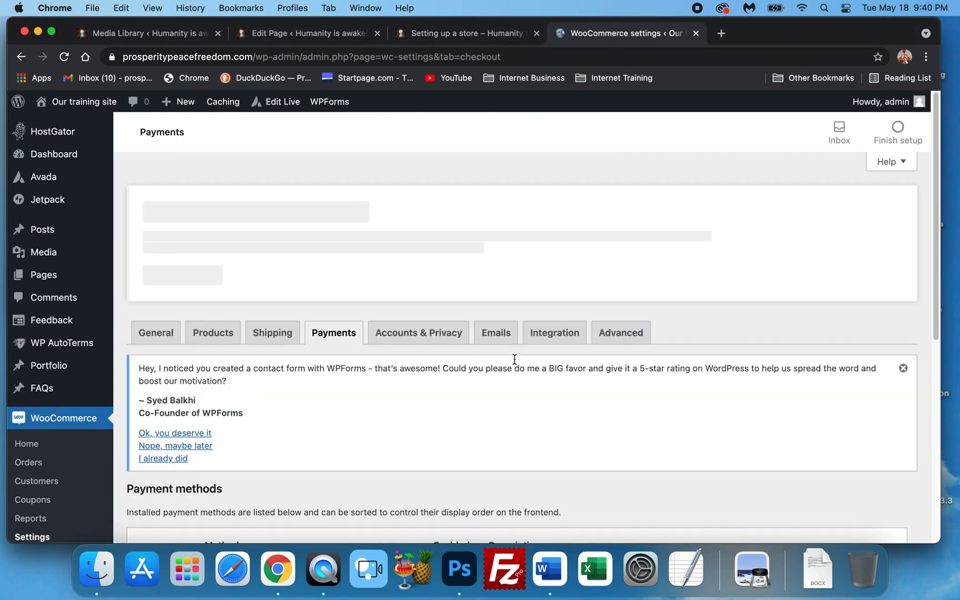
pyautogui.scroll(-8, 815, 411)
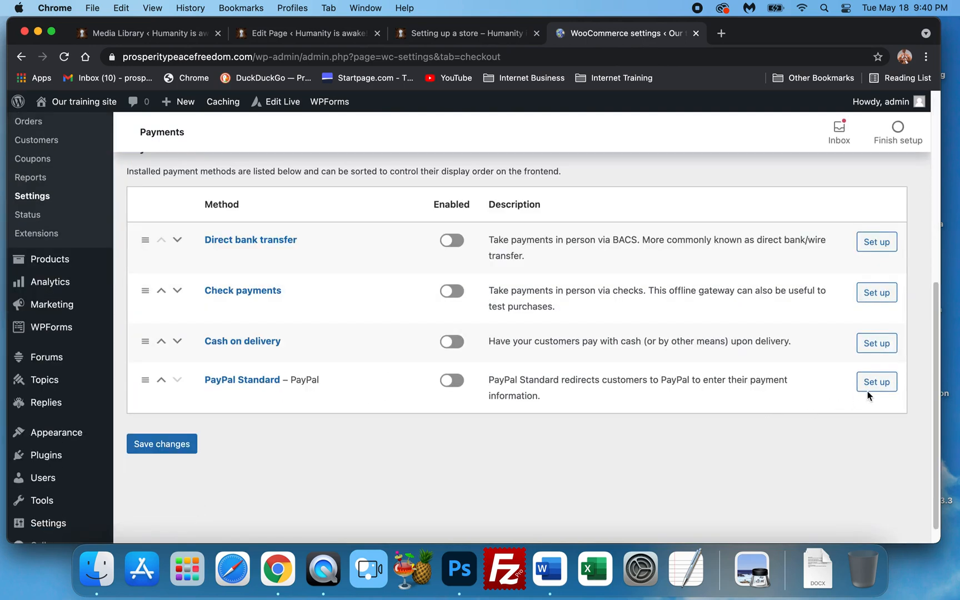
pyautogui.click(876, 374)
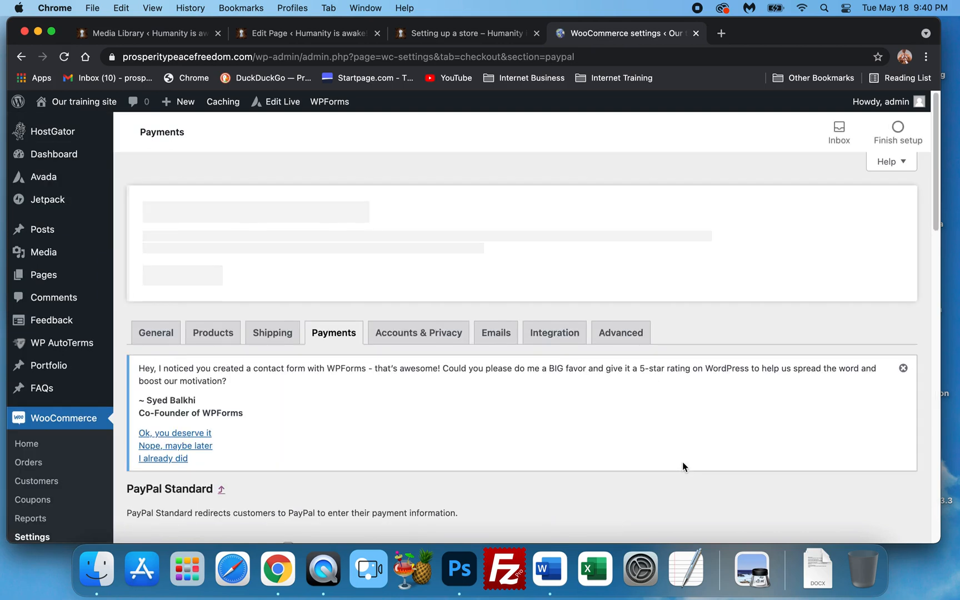
# Review the PayPal Standard title, description and PayPal email settings
pyautogui.scroll(-10, 639, 439)
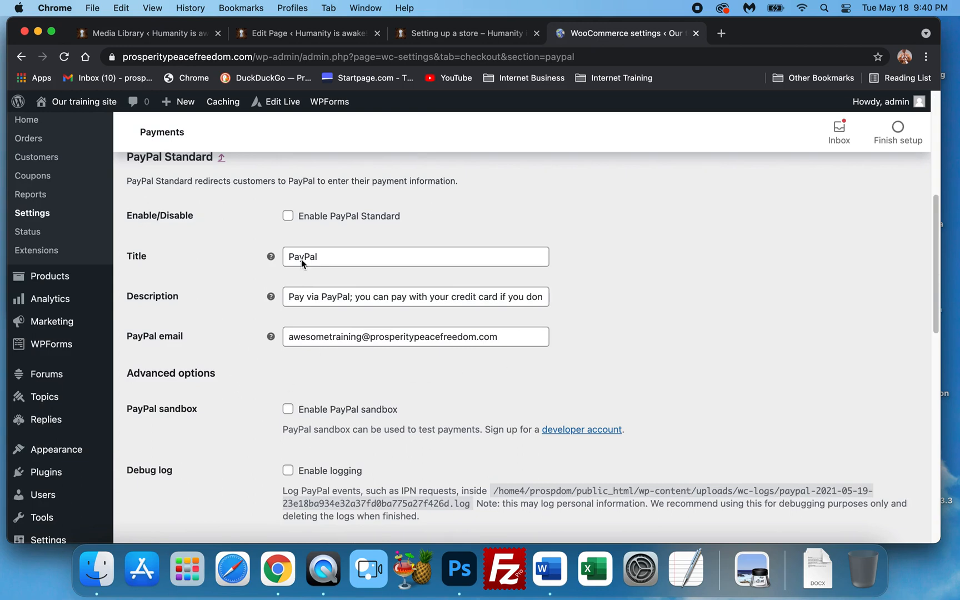
pyautogui.scroll(-2, 240, 370)
pyautogui.scroll(-1, 237, 371)
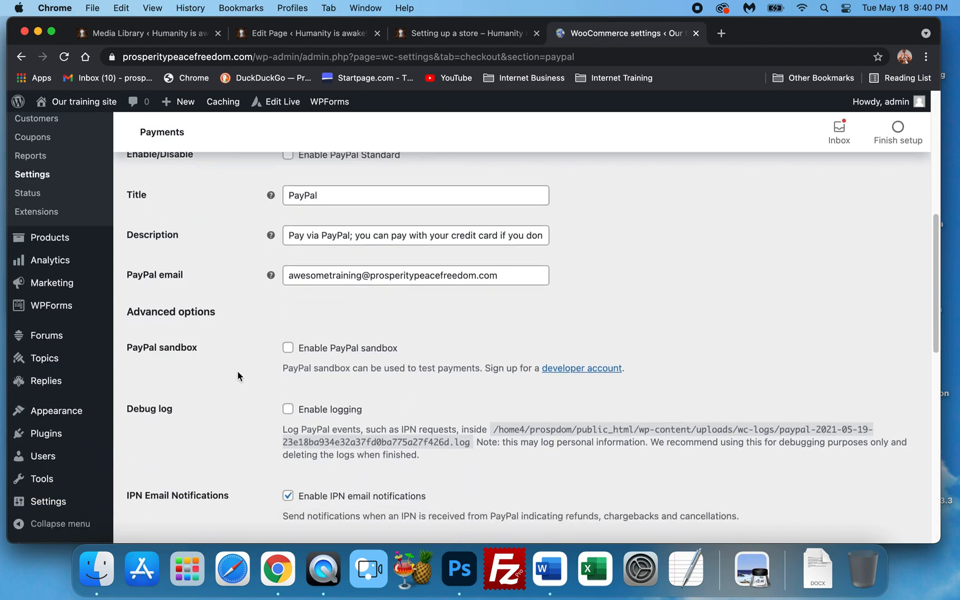
pyautogui.scroll(-3, 237, 371)
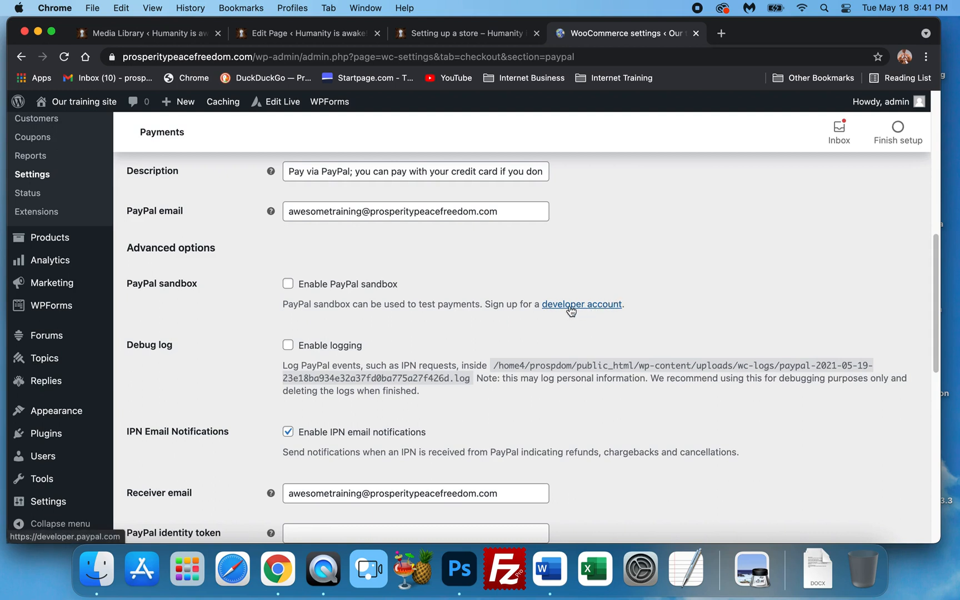
pyautogui.scroll(3, 553, 258)
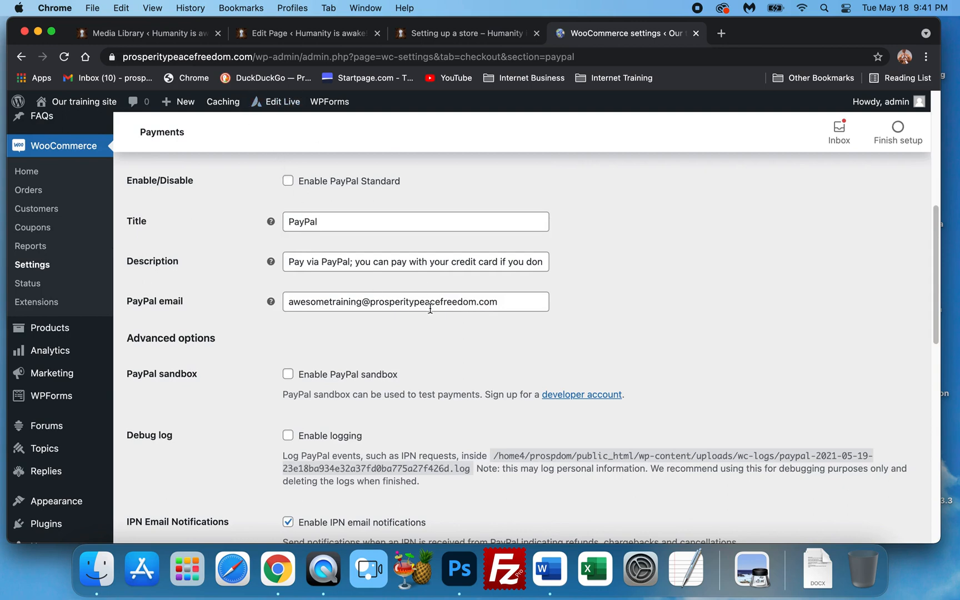
pyautogui.scroll(-3, 515, 295)
pyautogui.scroll(-1, 517, 298)
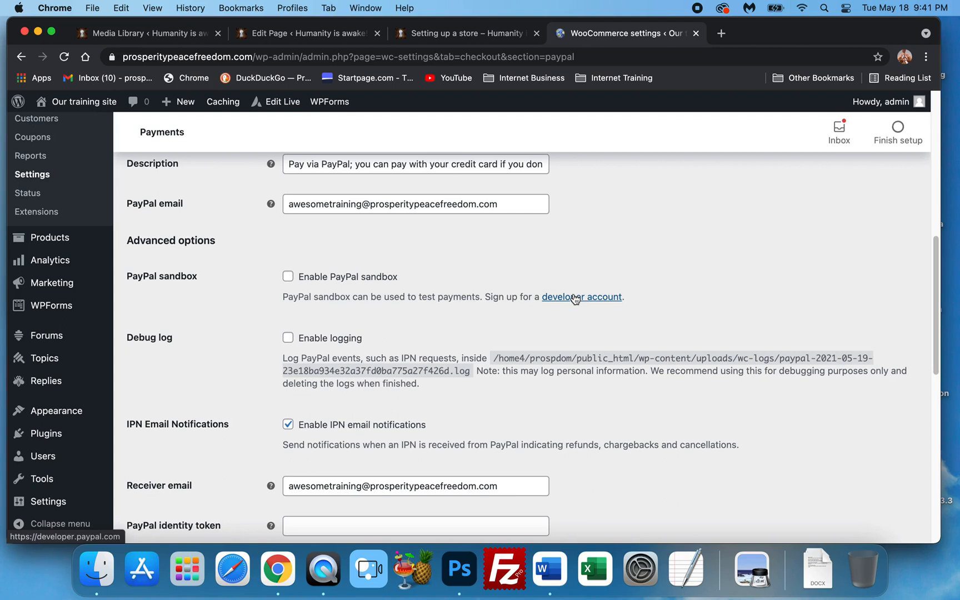
pyautogui.click(287, 277)
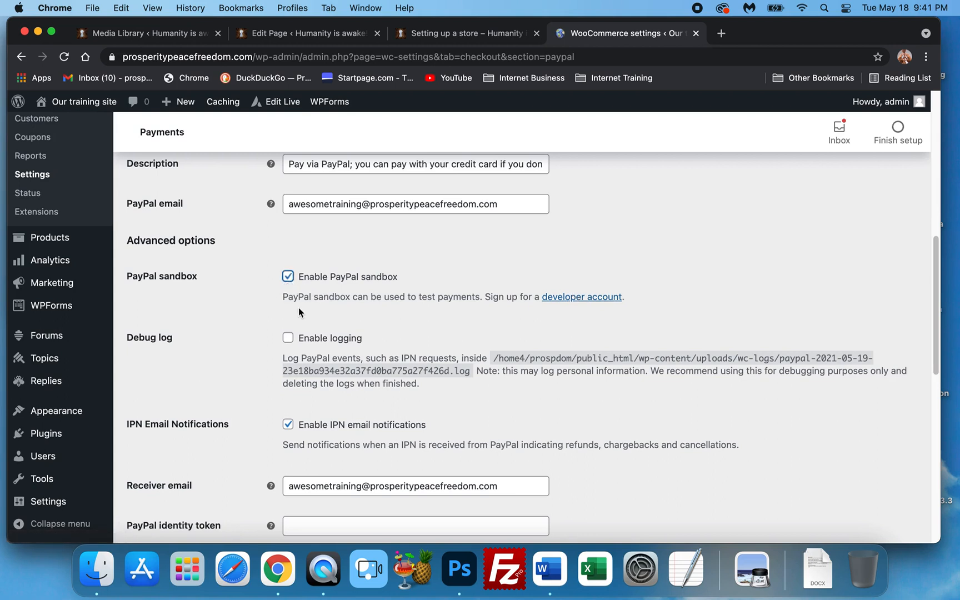
pyautogui.scroll(1, 300, 311)
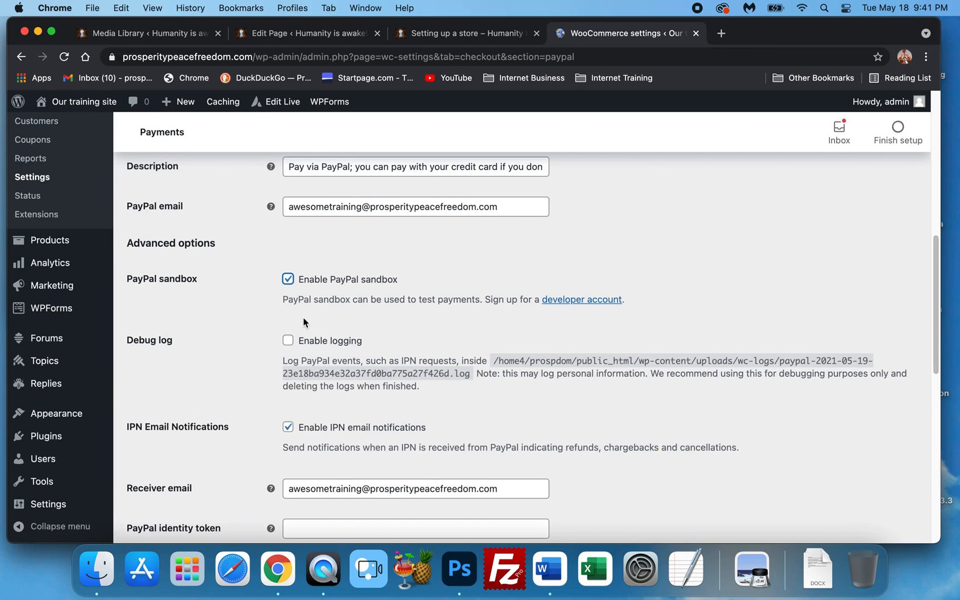
pyautogui.click(287, 280)
# Examine the PayPal advanced options, including debug log, IPN notifications, receiver email, invoice prefix and shipping details
pyautogui.scroll(-3, 463, 286)
pyautogui.scroll(-1, 449, 282)
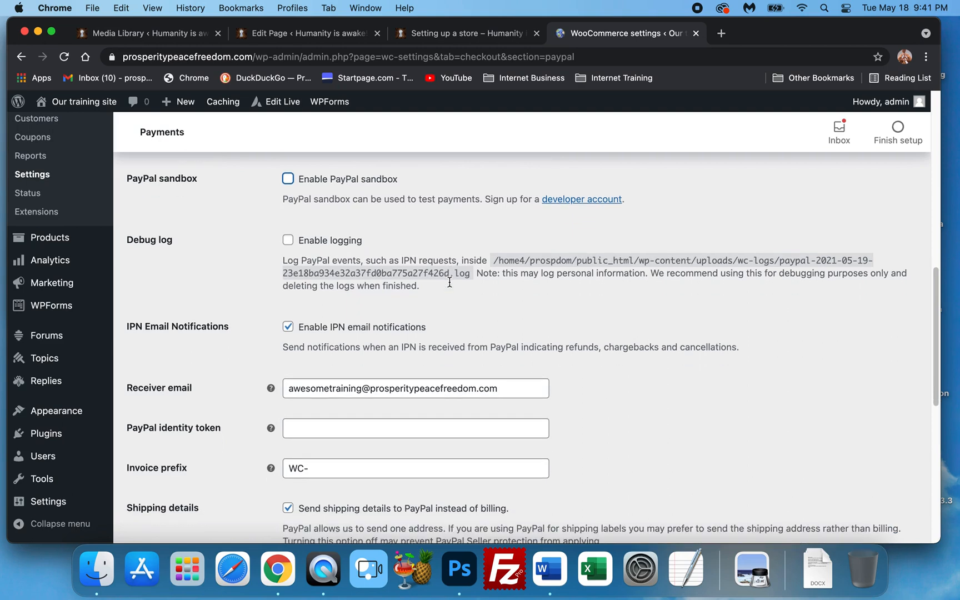
pyautogui.scroll(-2, 449, 282)
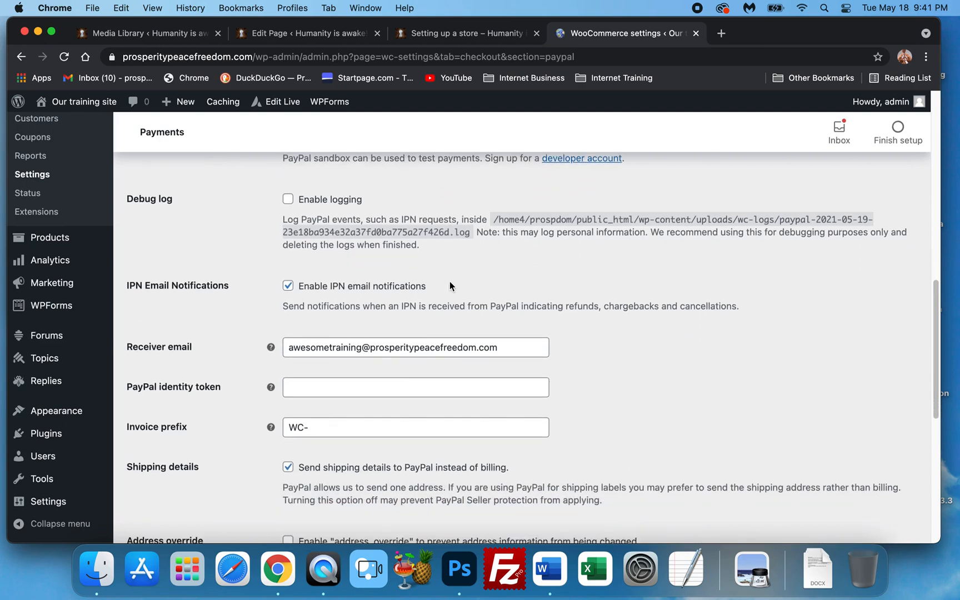
pyautogui.scroll(-2, 450, 281)
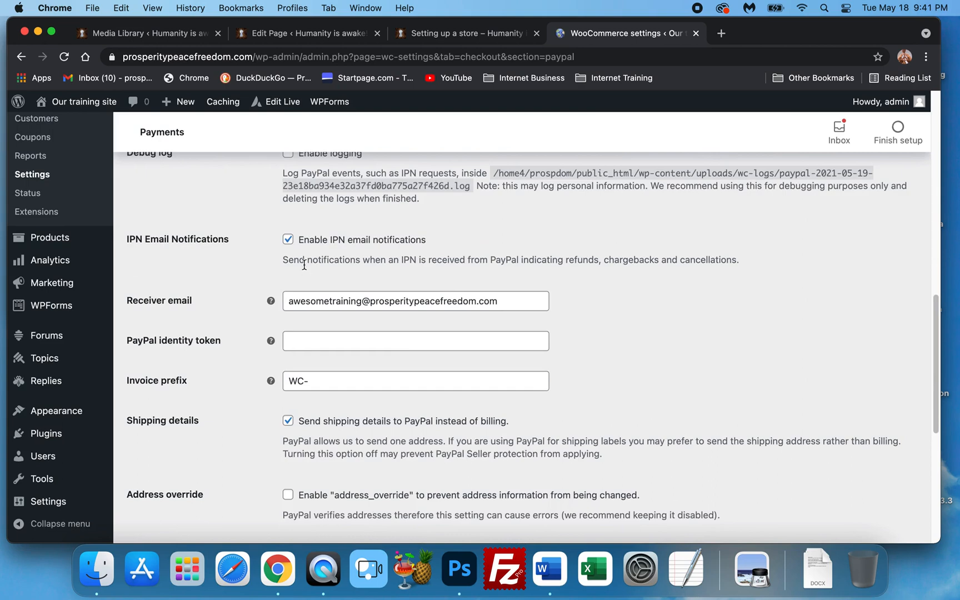
pyautogui.scroll(-2, 300, 265)
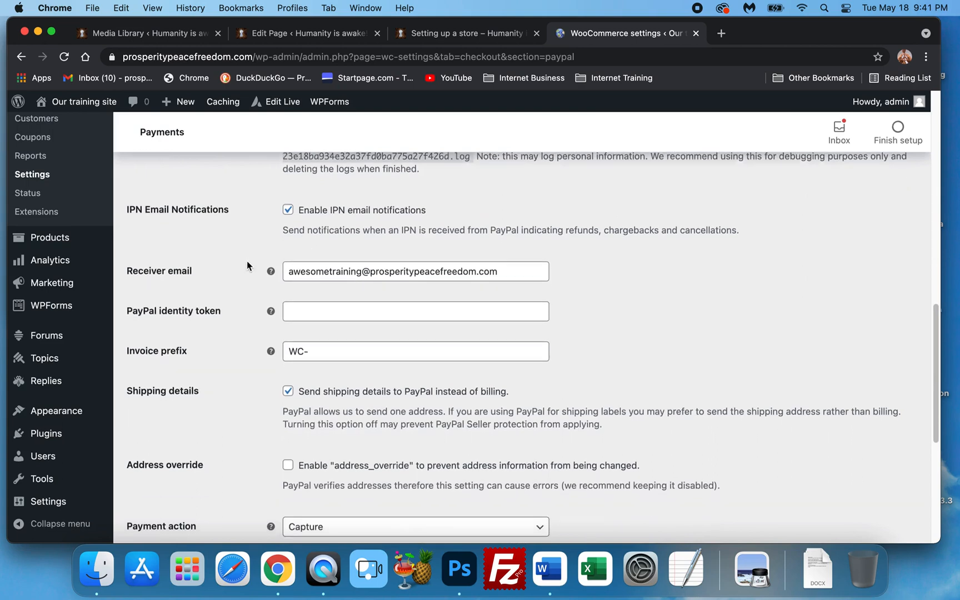
pyautogui.scroll(-1, 246, 260)
pyautogui.scroll(-1, 265, 268)
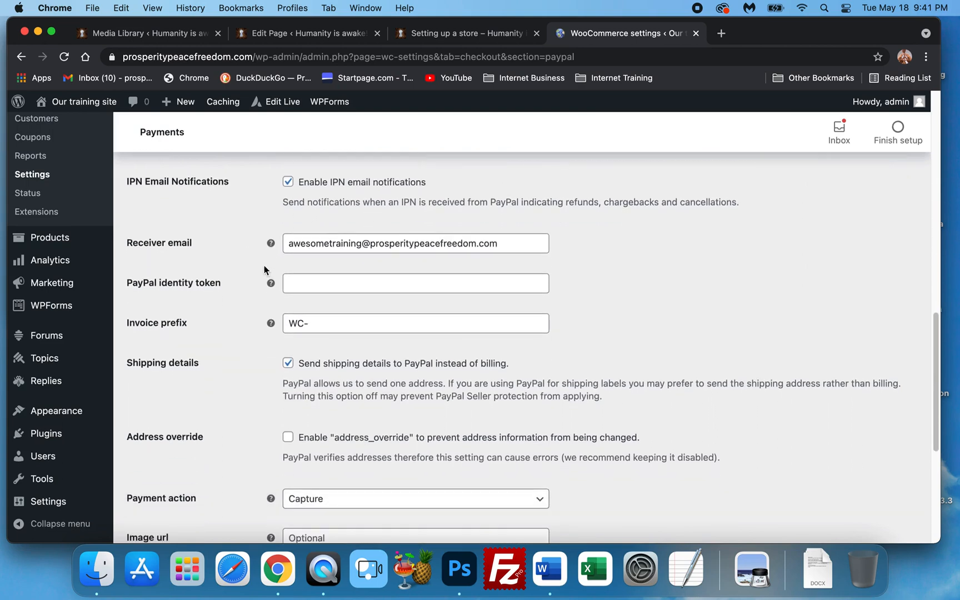
pyautogui.scroll(-3, 397, 251)
pyautogui.scroll(1, 243, 273)
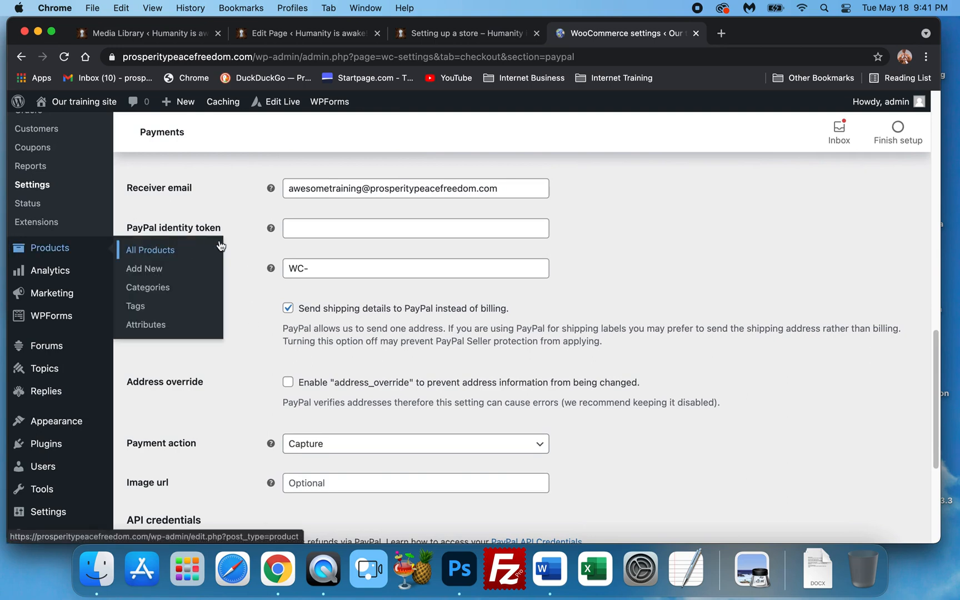
pyautogui.scroll(1, 226, 313)
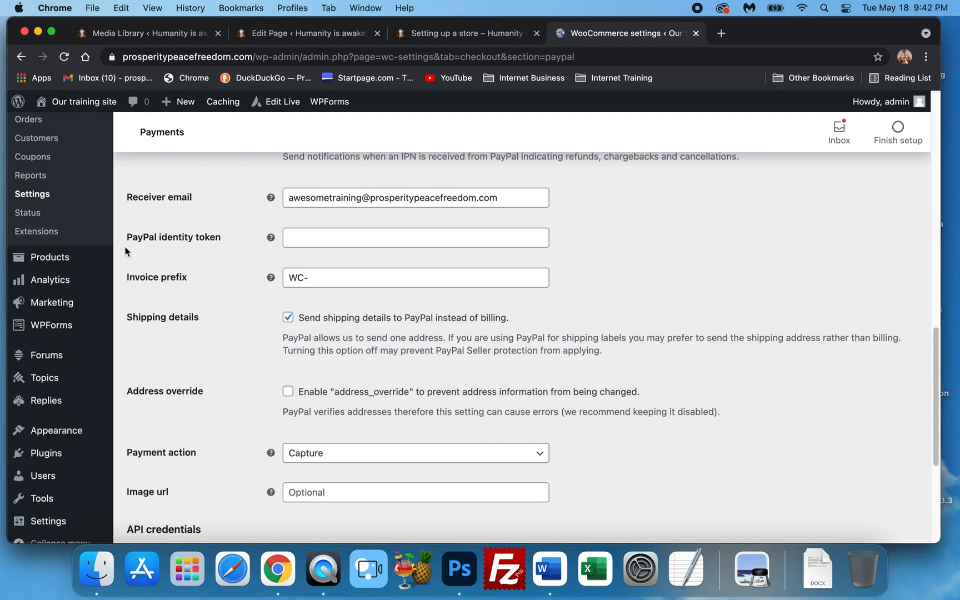
pyautogui.moveTo(106, 256)
pyautogui.scroll(2, 227, 249)
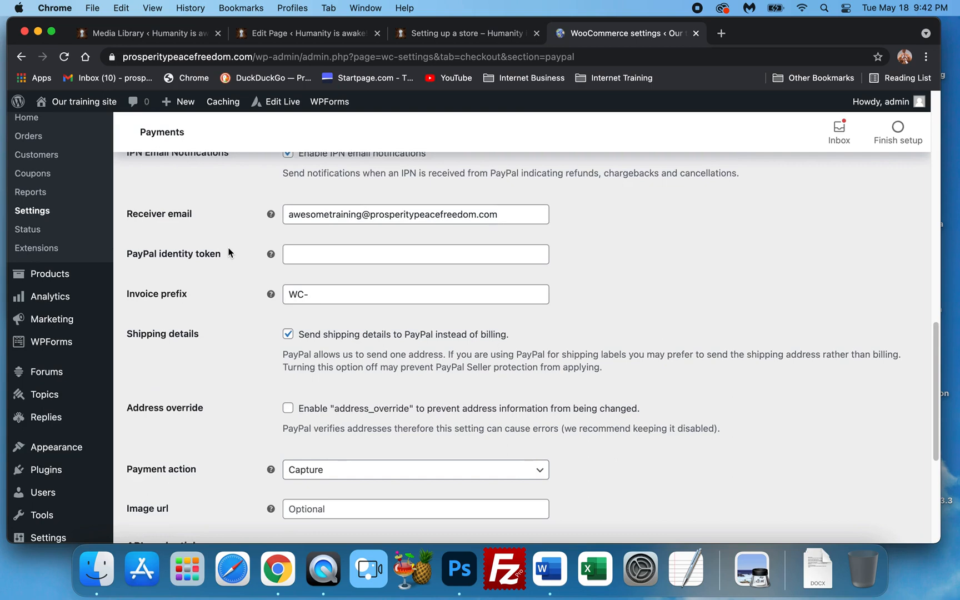
pyautogui.scroll(3, 228, 251)
pyautogui.scroll(-5, 229, 252)
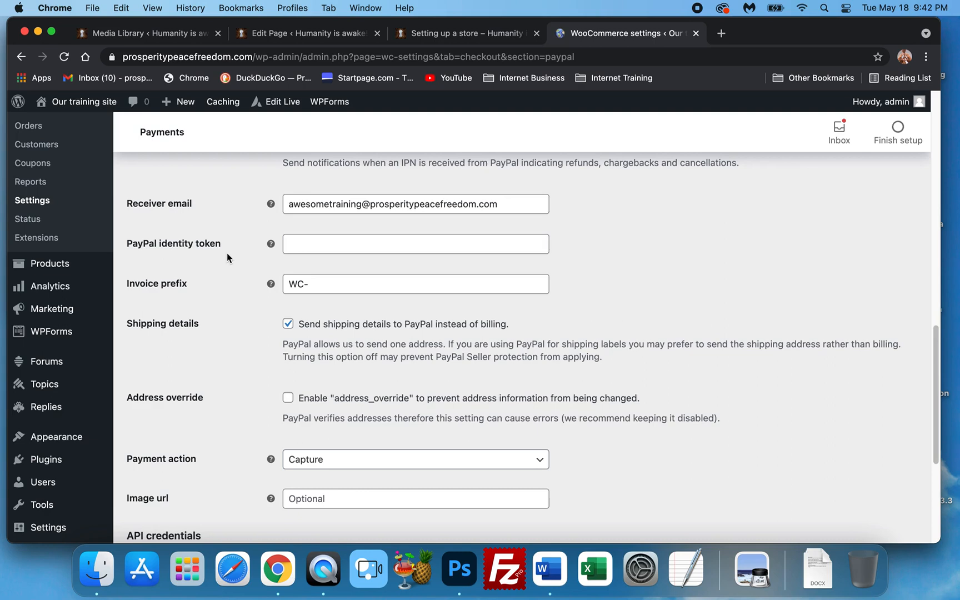
pyautogui.scroll(15, 226, 253)
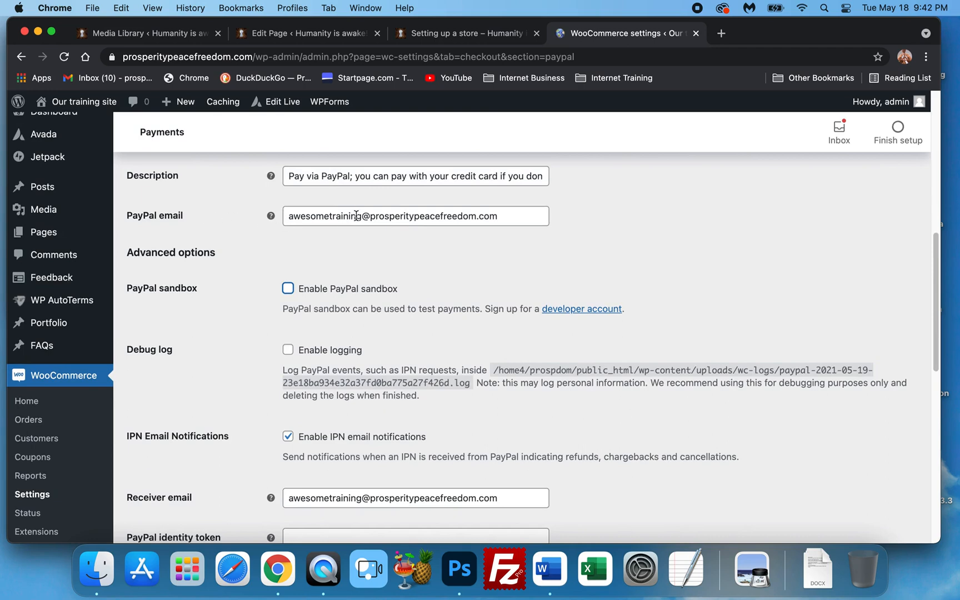
pyautogui.scroll(-3, 307, 277)
pyautogui.scroll(-2, 306, 277)
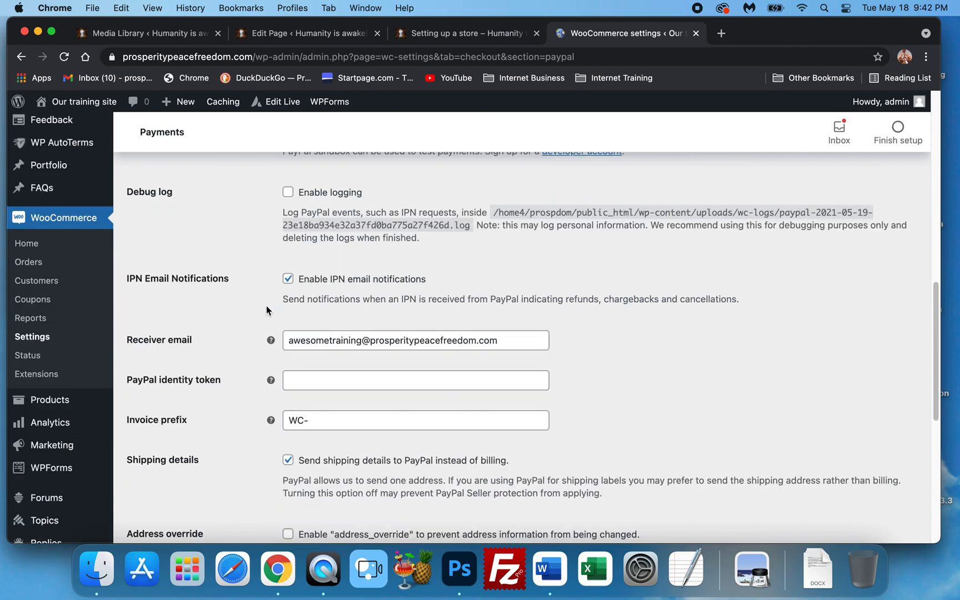
pyautogui.scroll(4, 266, 305)
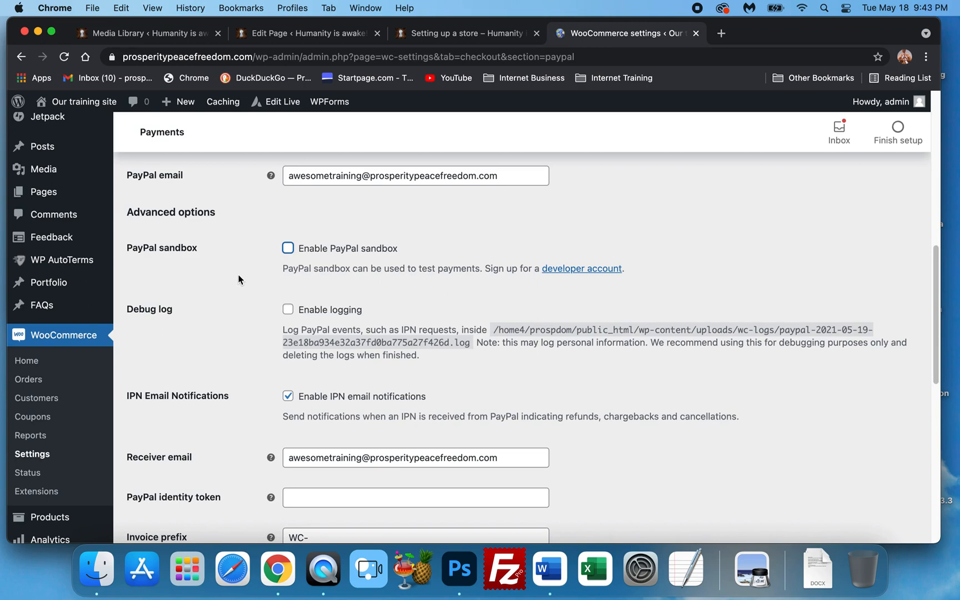
pyautogui.scroll(-1, 239, 278)
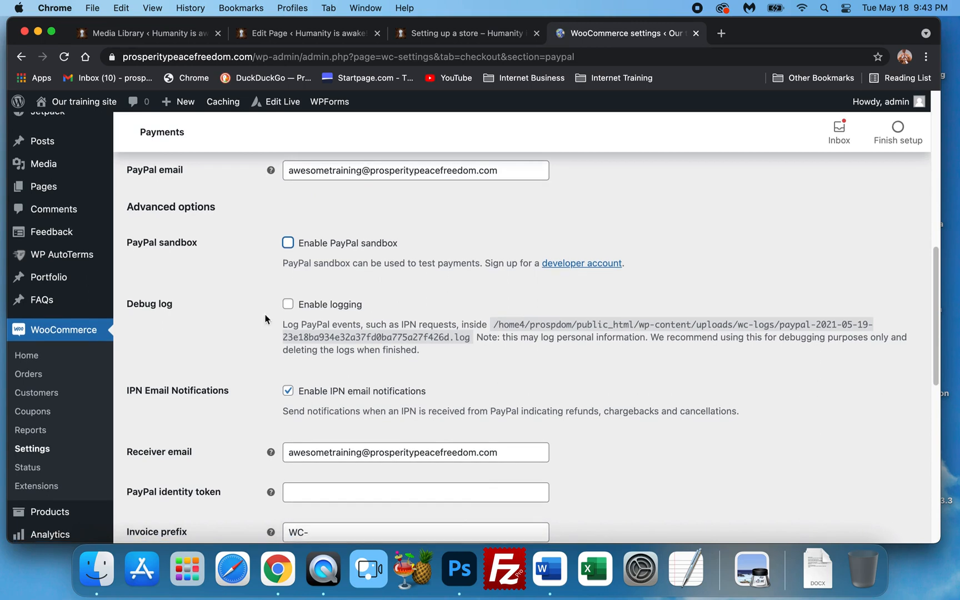
pyautogui.scroll(-10, 244, 300)
pyautogui.scroll(-4, 267, 346)
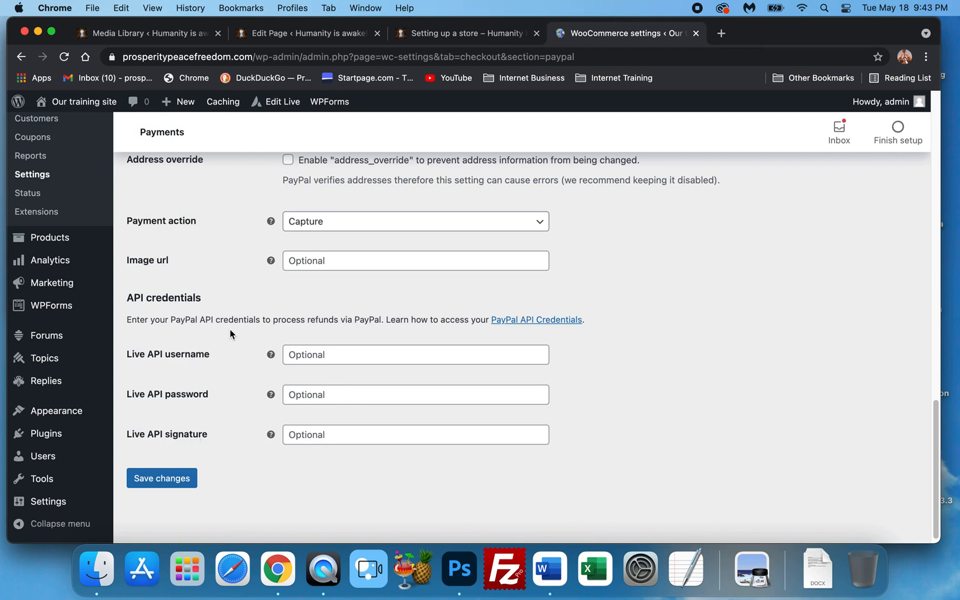
# Examine the API credentials fields and their help tips
pyautogui.moveTo(269, 360)
pyautogui.scroll(3, 256, 372)
pyautogui.scroll(8, 250, 383)
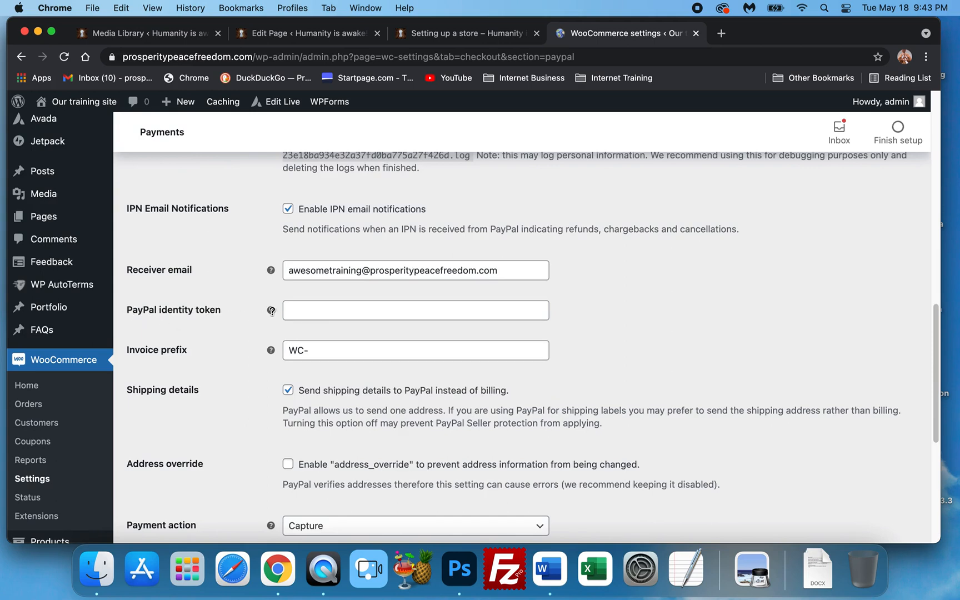
pyautogui.moveTo(271, 310)
pyautogui.scroll(-4, 239, 316)
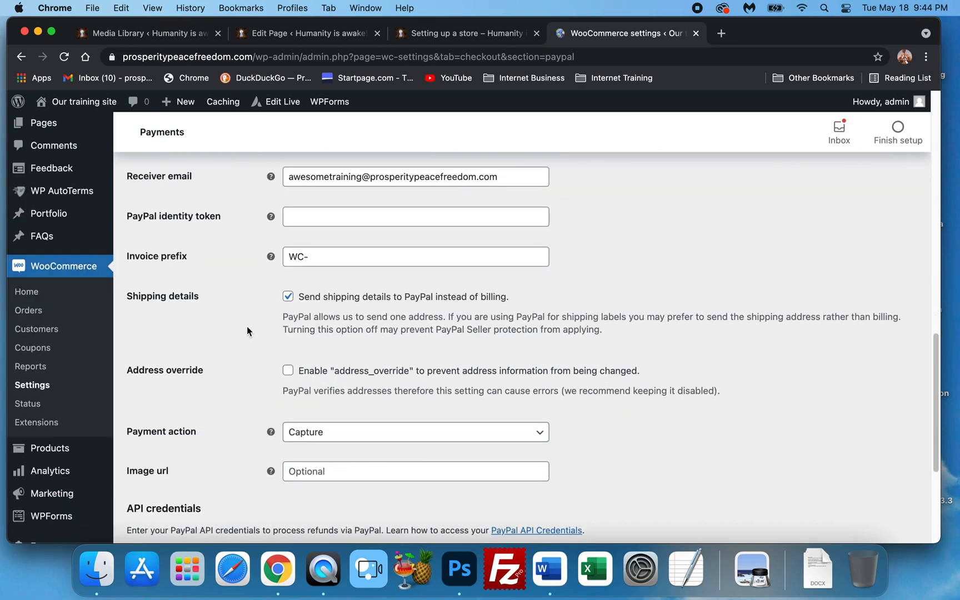
pyautogui.scroll(-6, 247, 331)
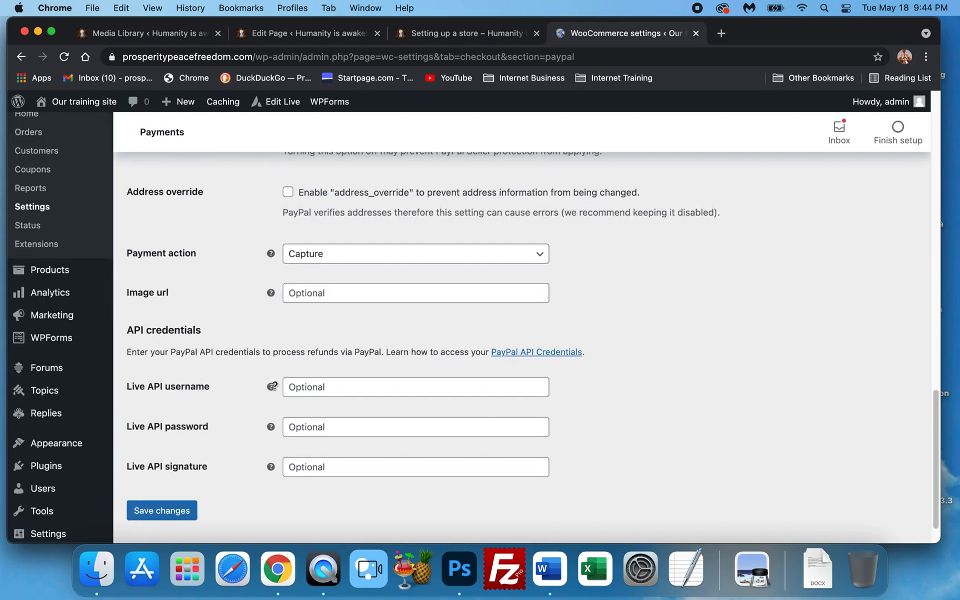
pyautogui.moveTo(270, 392)
pyautogui.rightClick(527, 352)
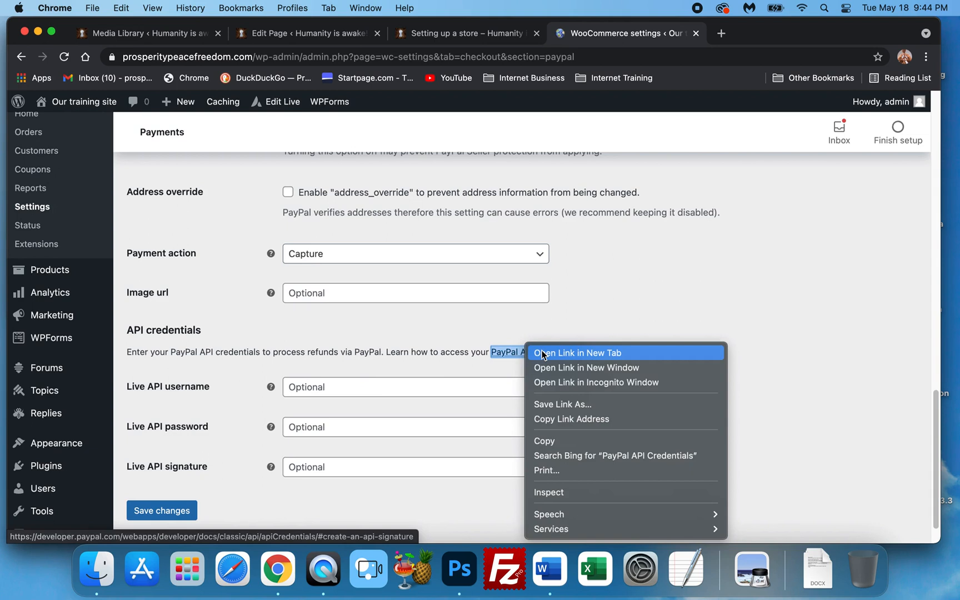
pyautogui.click(630, 289)
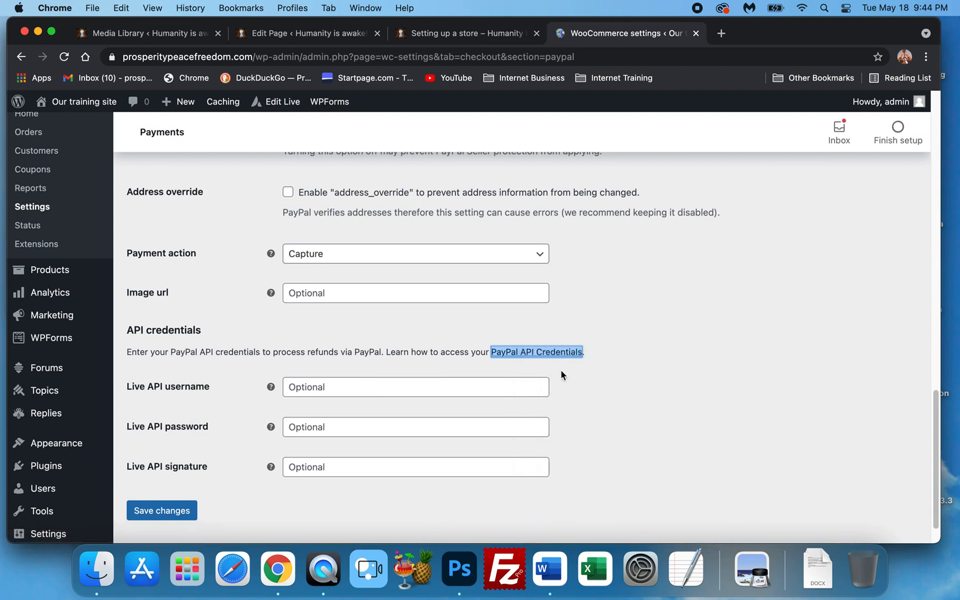
pyautogui.click(484, 352)
# Review the PayPal Standard enable setting and title near the top of the page again
pyautogui.scroll(-2, 433, 400)
pyautogui.scroll(1, 370, 332)
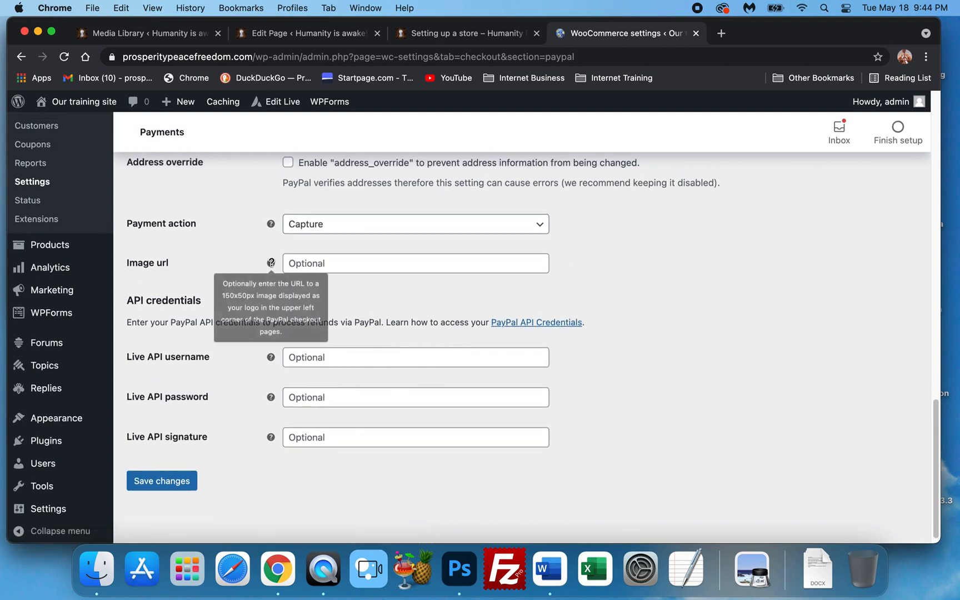
pyautogui.scroll(10, 383, 310)
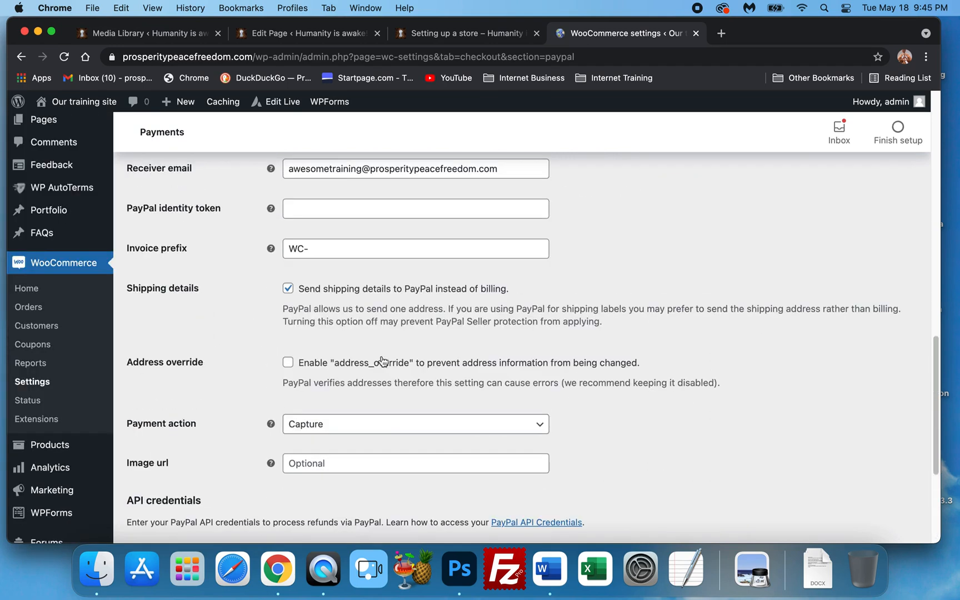
pyautogui.scroll(7, 382, 360)
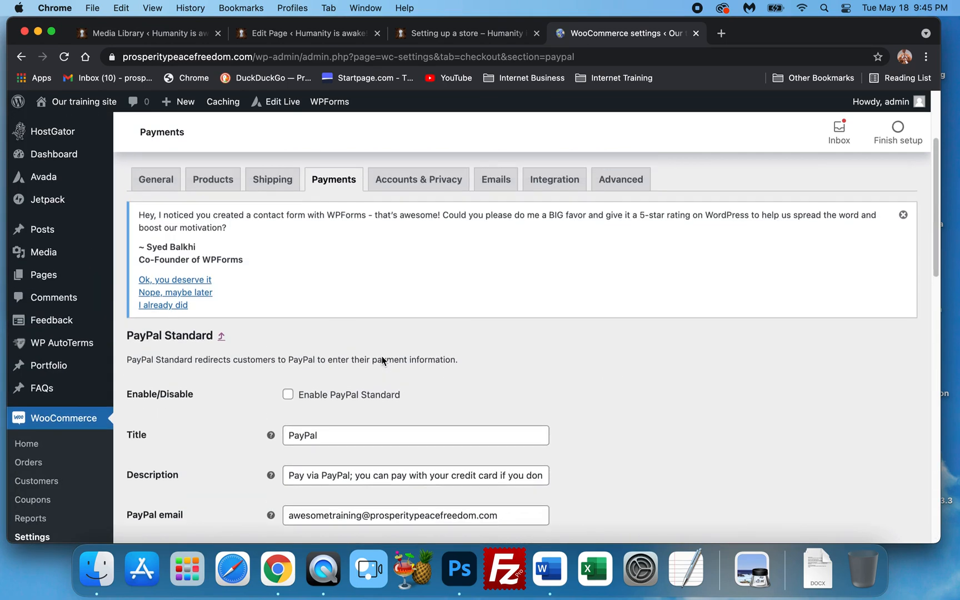
pyautogui.scroll(-2, 383, 357)
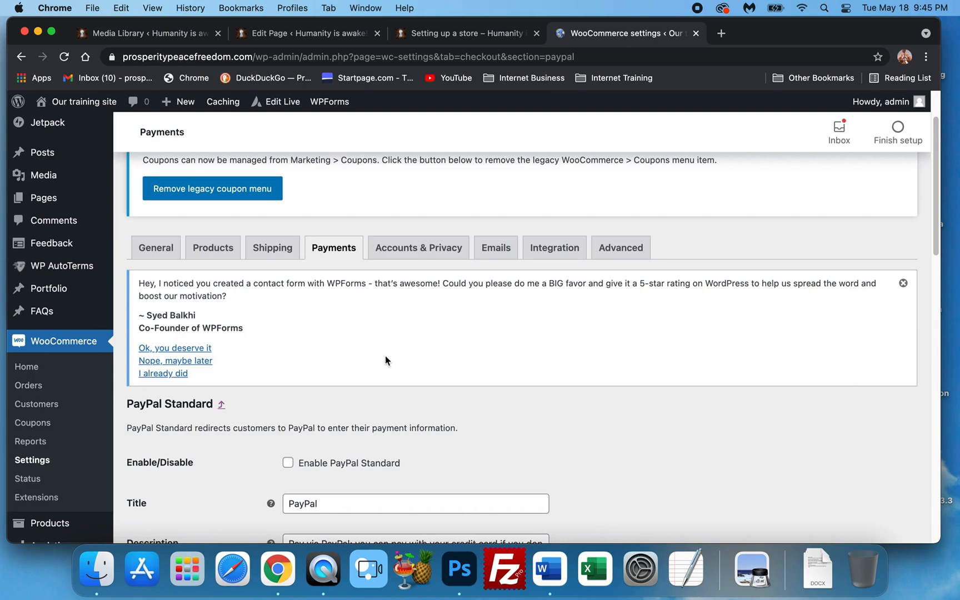
pyautogui.scroll(-2, 385, 355)
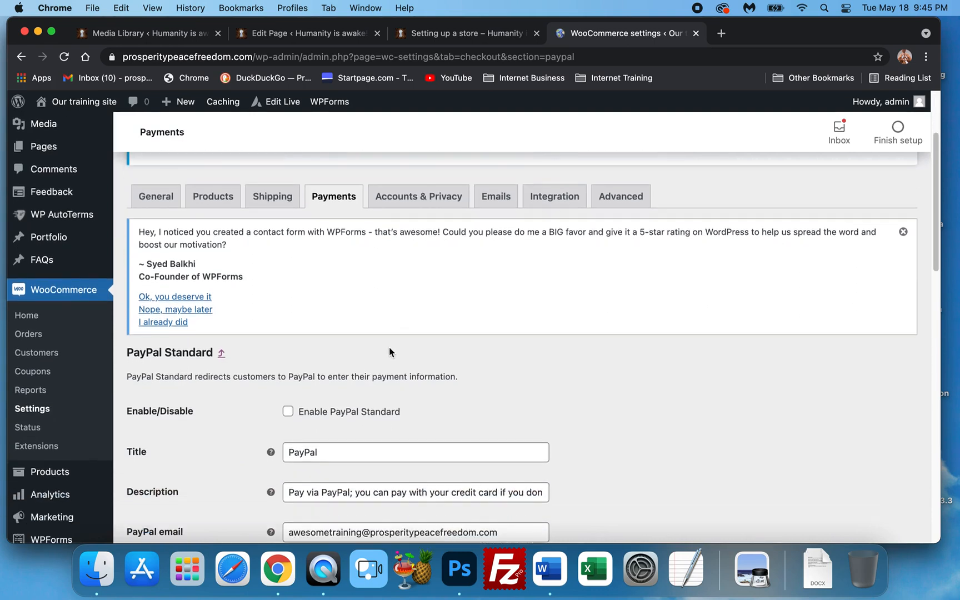
# Open the Accounts & Privacy settings without saving, then allow guest login to existing accounts and account creation during checkout
pyautogui.scroll(-7, 387, 350)
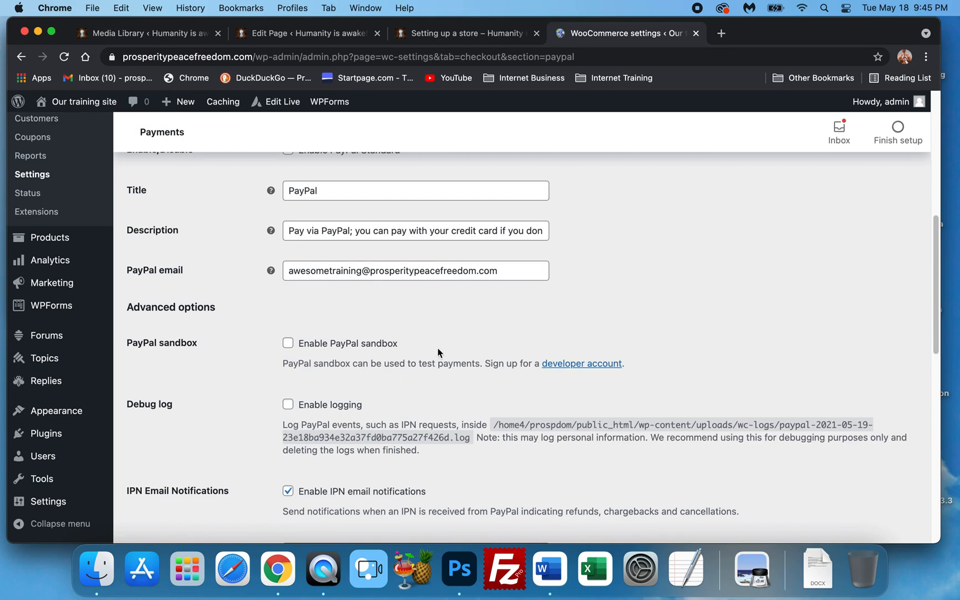
pyautogui.scroll(7, 437, 354)
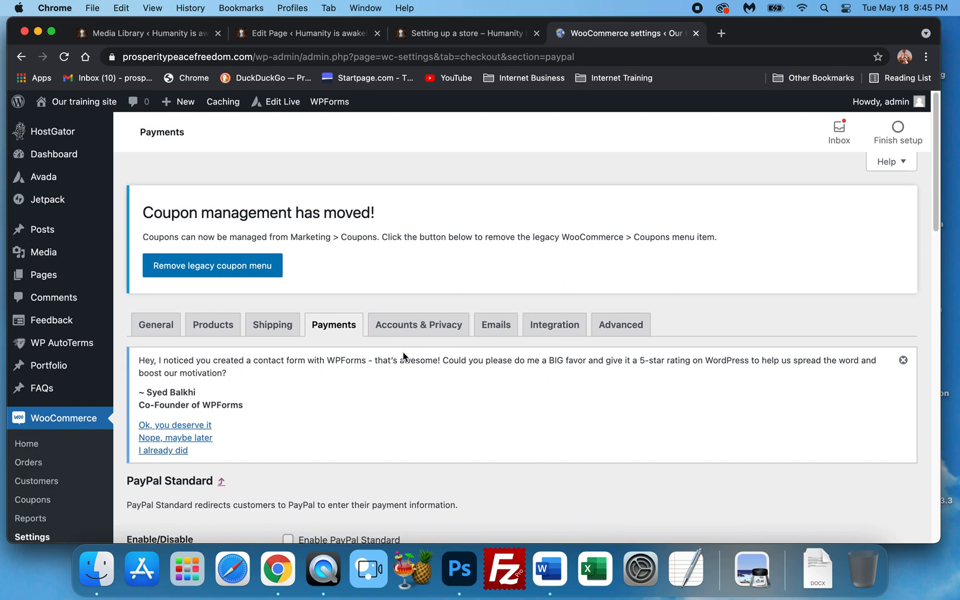
pyautogui.click(421, 328)
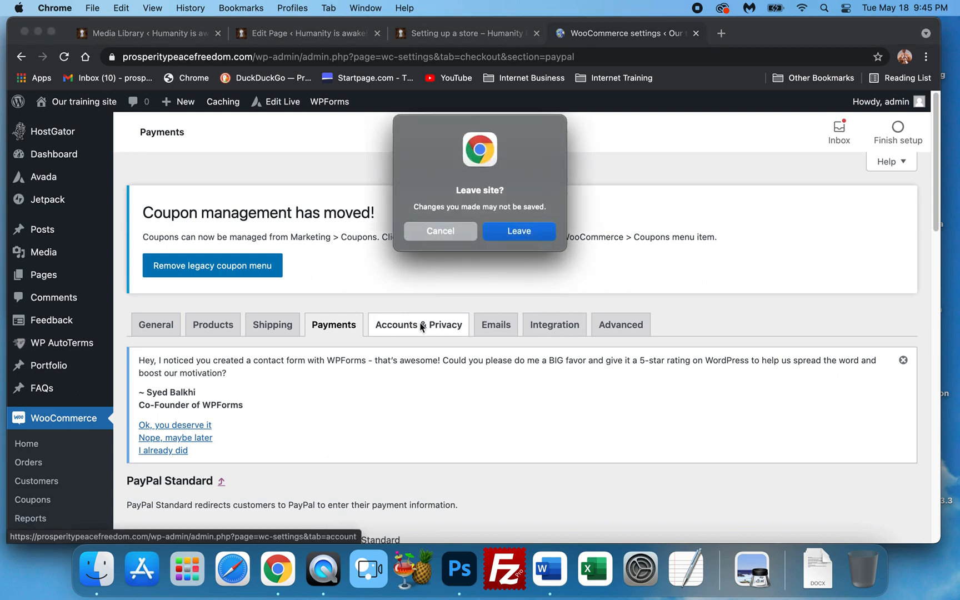
pyautogui.click(505, 236)
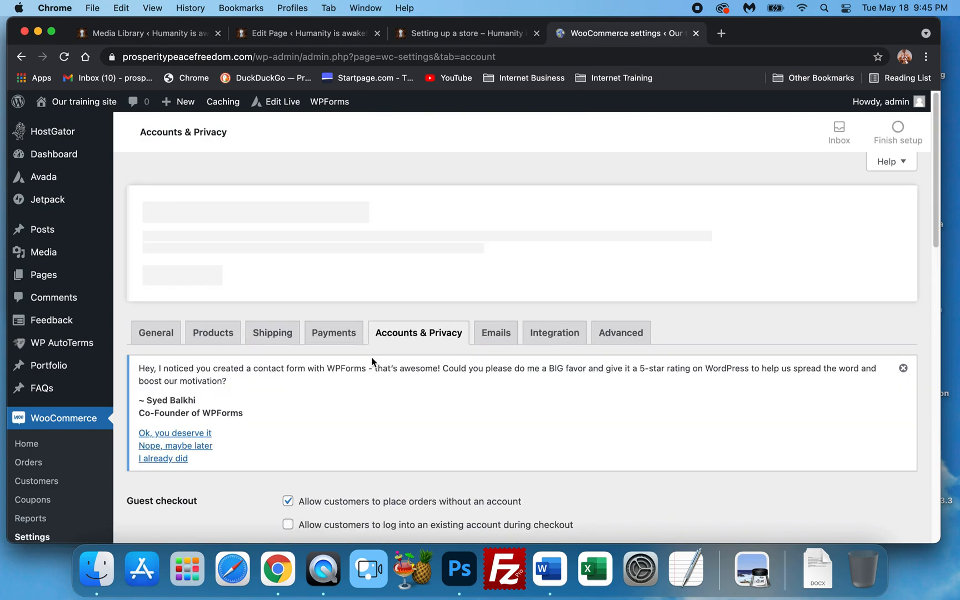
pyautogui.scroll(-5, 355, 373)
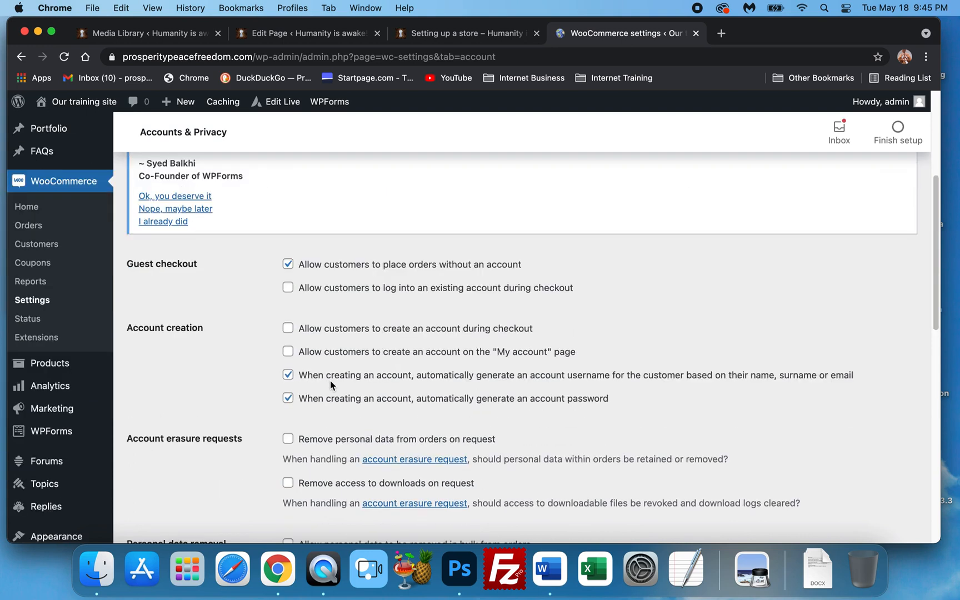
pyautogui.scroll(-1, 310, 290)
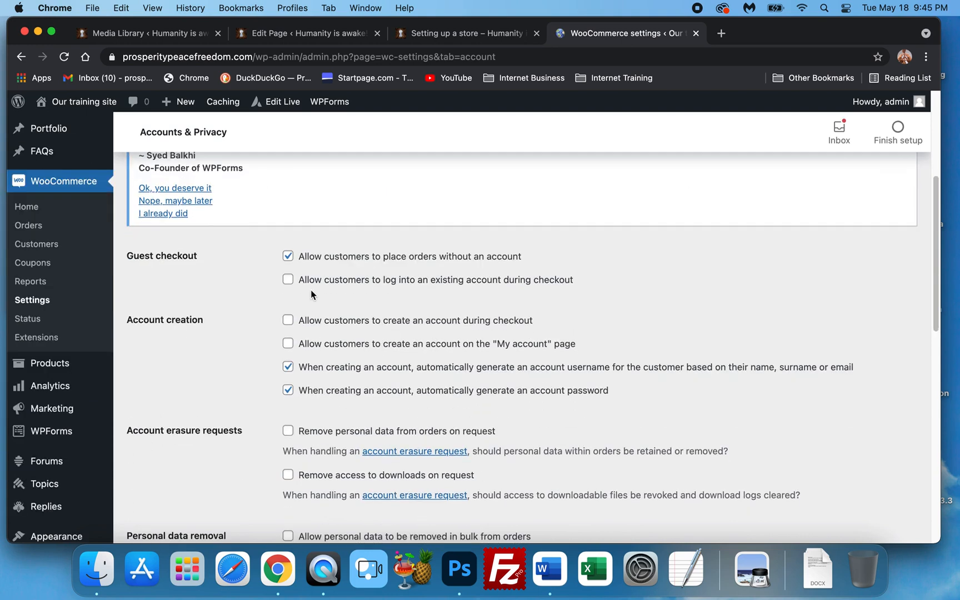
pyautogui.click(287, 279)
pyautogui.click(287, 322)
pyautogui.scroll(-1, 291, 365)
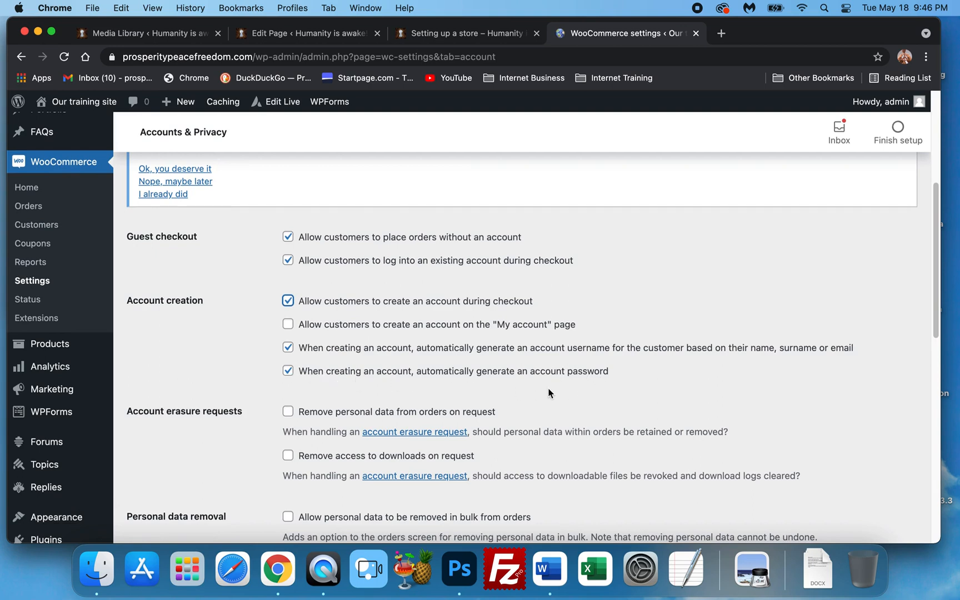
# Enable removing personal data from orders on request and allowing bulk removal of personal data from orders
pyautogui.scroll(-2, 548, 393)
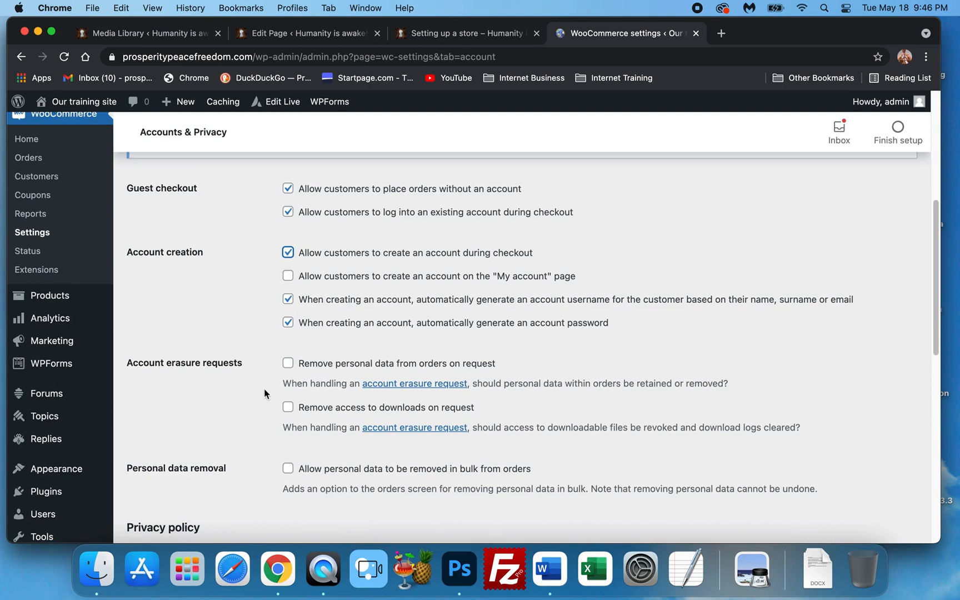
pyautogui.scroll(-2, 267, 389)
pyautogui.scroll(-2, 267, 392)
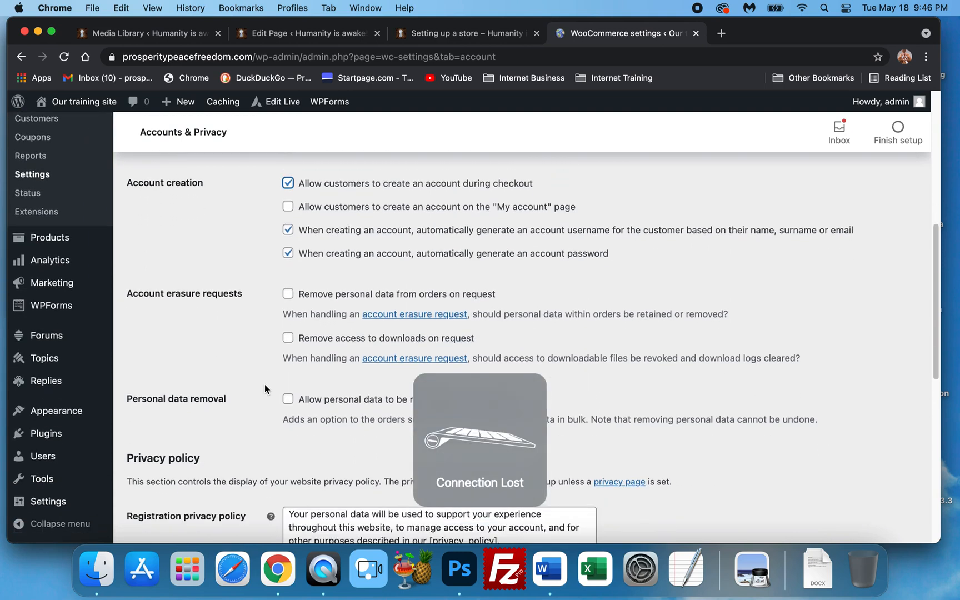
pyautogui.scroll(-2, 265, 385)
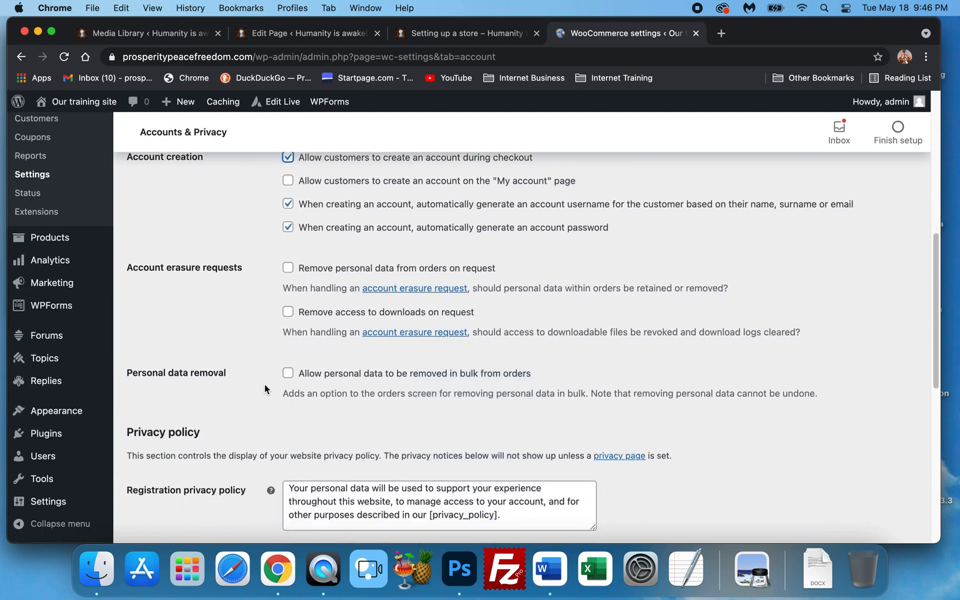
pyautogui.scroll(-4, 262, 391)
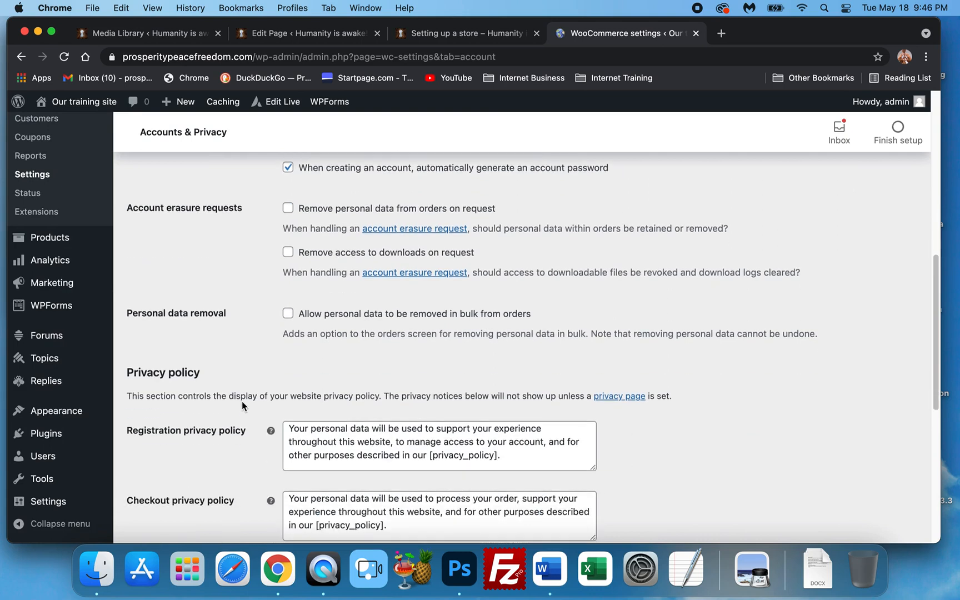
pyautogui.scroll(-4, 242, 407)
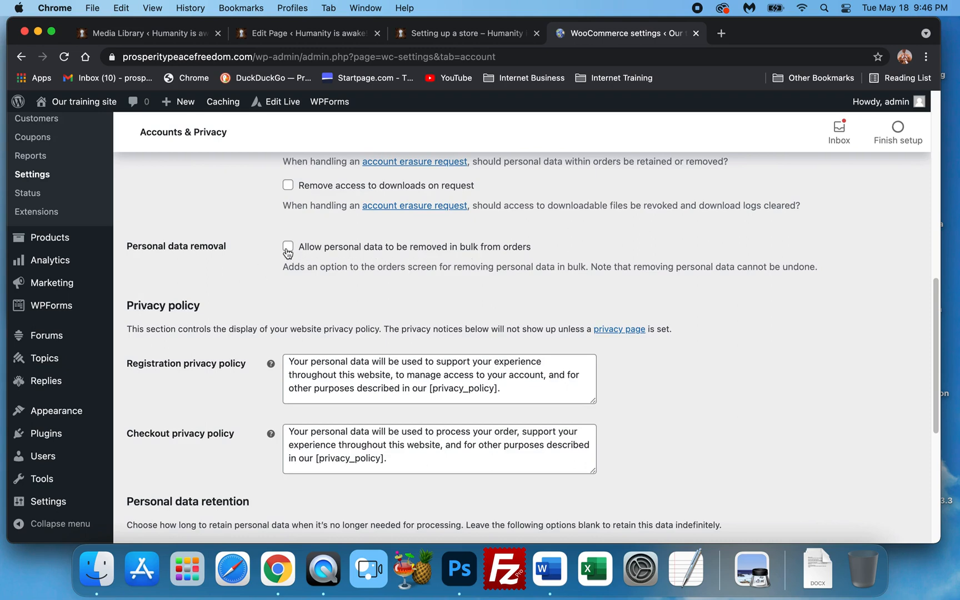
pyautogui.scroll(2, 286, 262)
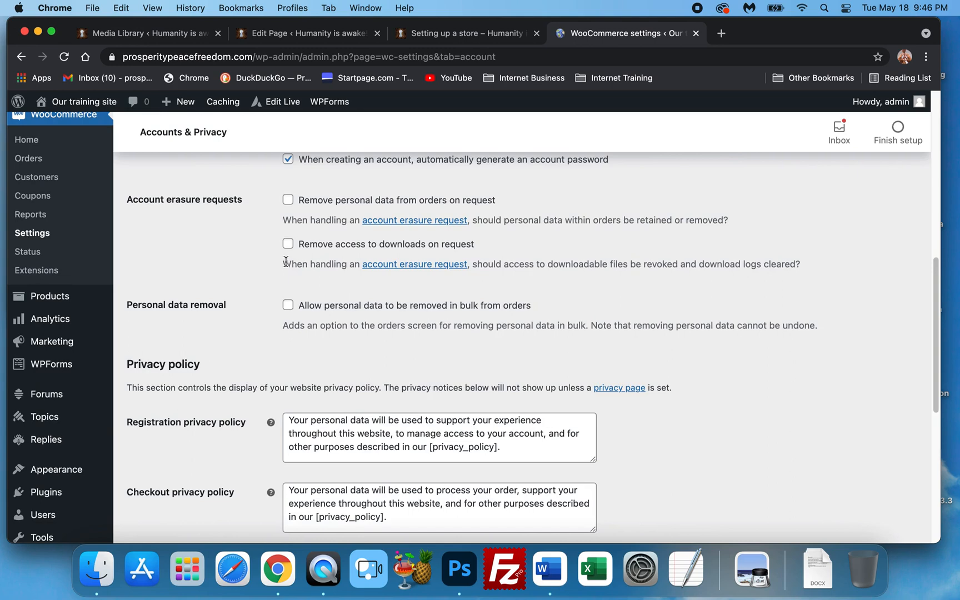
pyautogui.scroll(3, 287, 270)
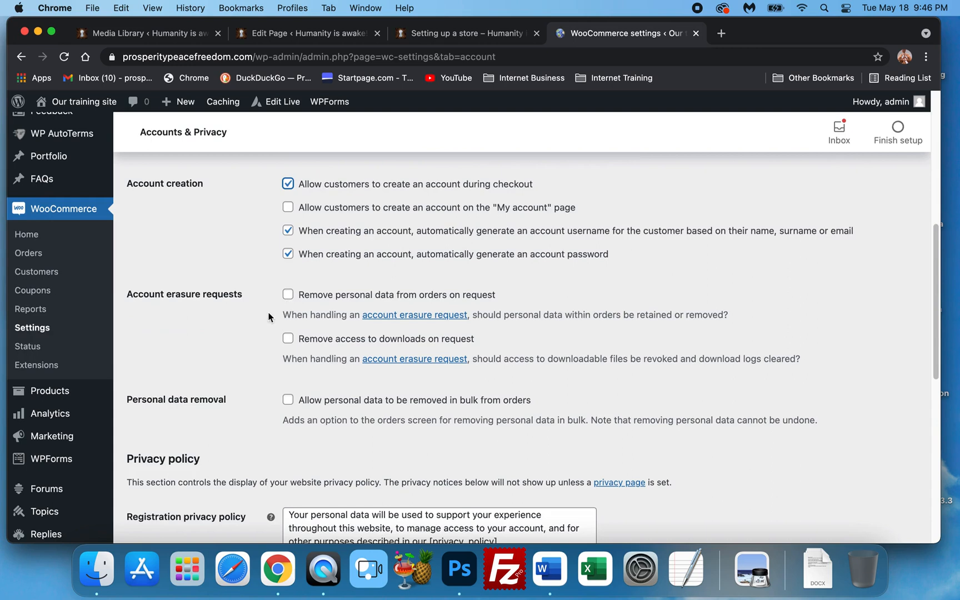
pyautogui.click(287, 295)
pyautogui.click(293, 403)
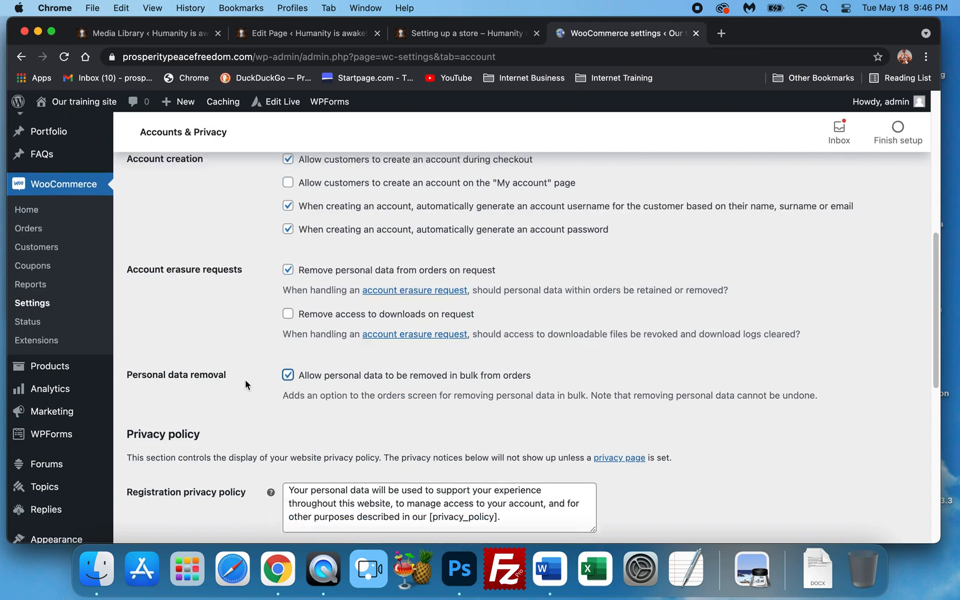
# Examine the registration and checkout privacy policy texts
pyautogui.scroll(-5, 245, 380)
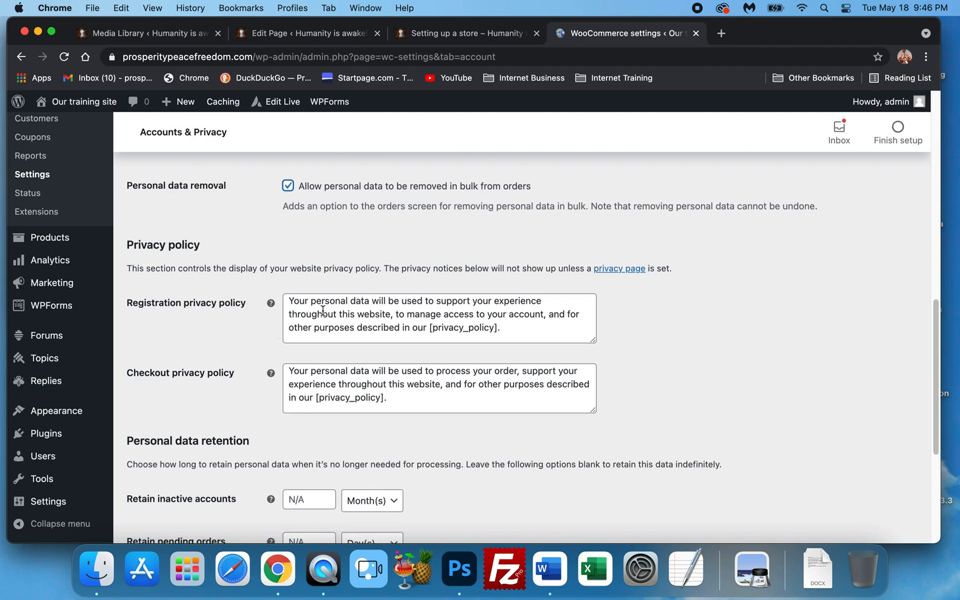
pyautogui.scroll(1, 342, 327)
pyautogui.scroll(-1, 342, 327)
pyautogui.moveTo(410, 316); pyautogui.dragTo(345, 296)
pyautogui.click(453, 318)
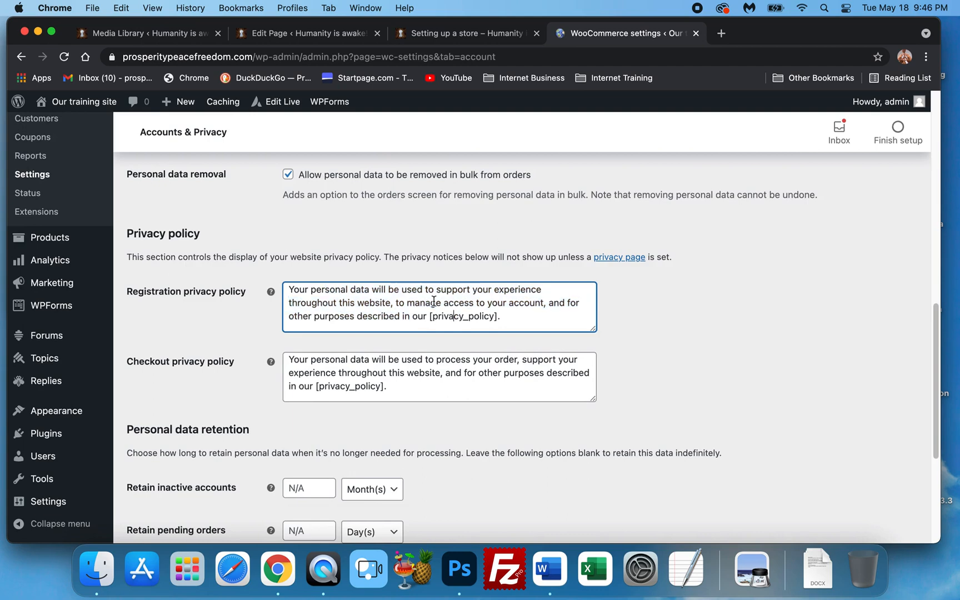
pyautogui.moveTo(410, 394); pyautogui.dragTo(416, 373)
pyautogui.click(411, 395)
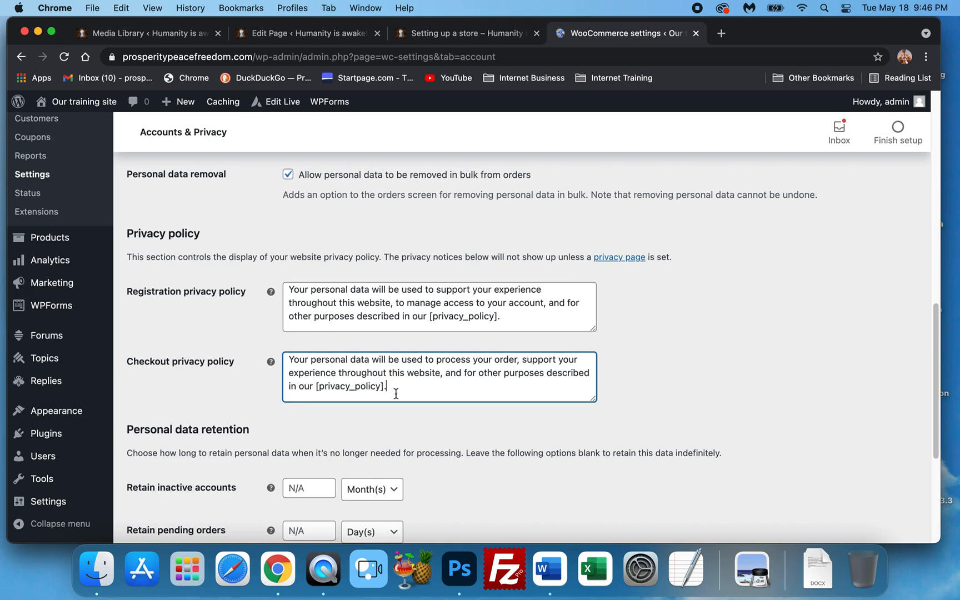
# Review the personal data retention options and the rest of the Accounts & Privacy page
pyautogui.scroll(-3, 404, 388)
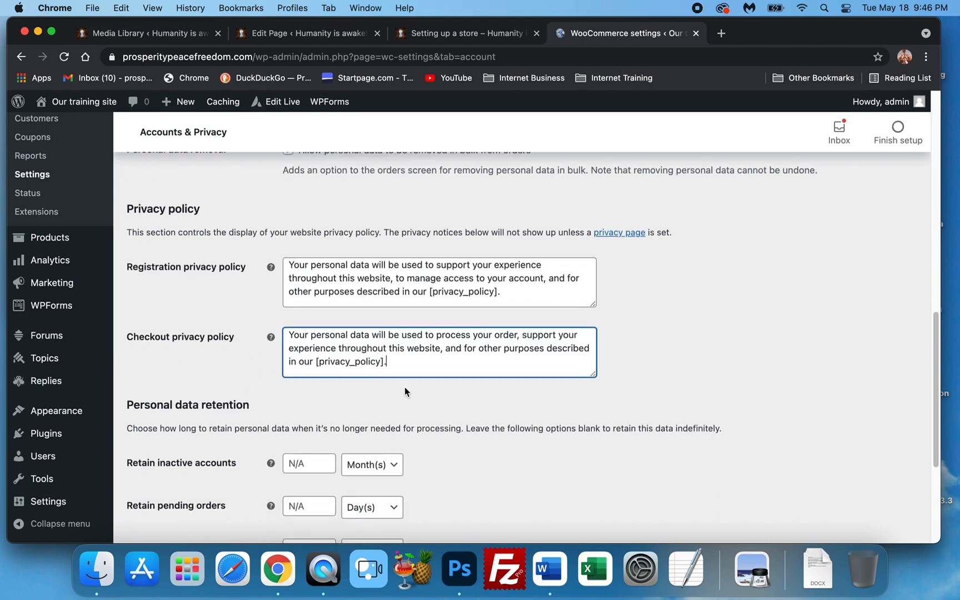
pyautogui.scroll(-3, 405, 391)
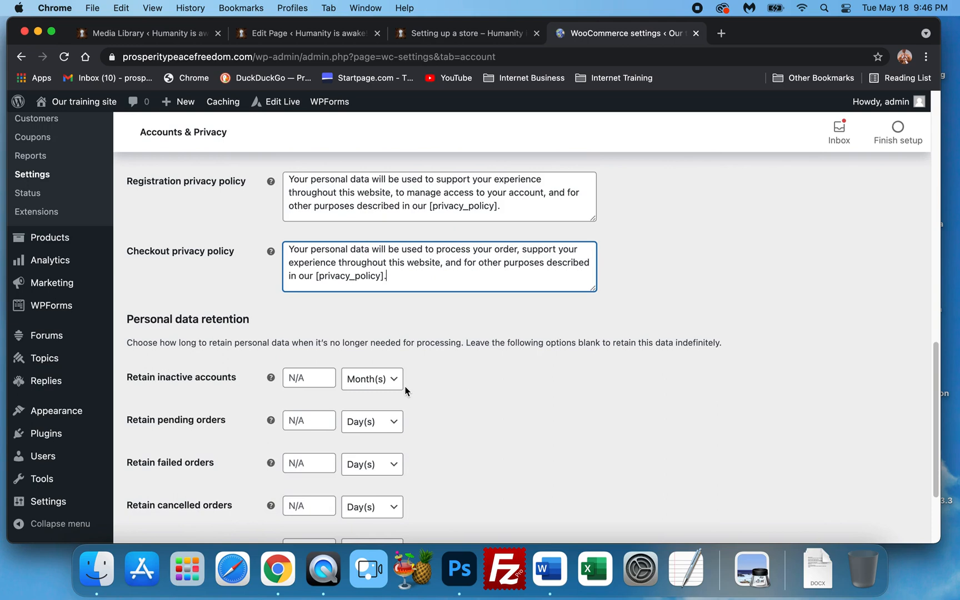
pyautogui.scroll(-2, 405, 391)
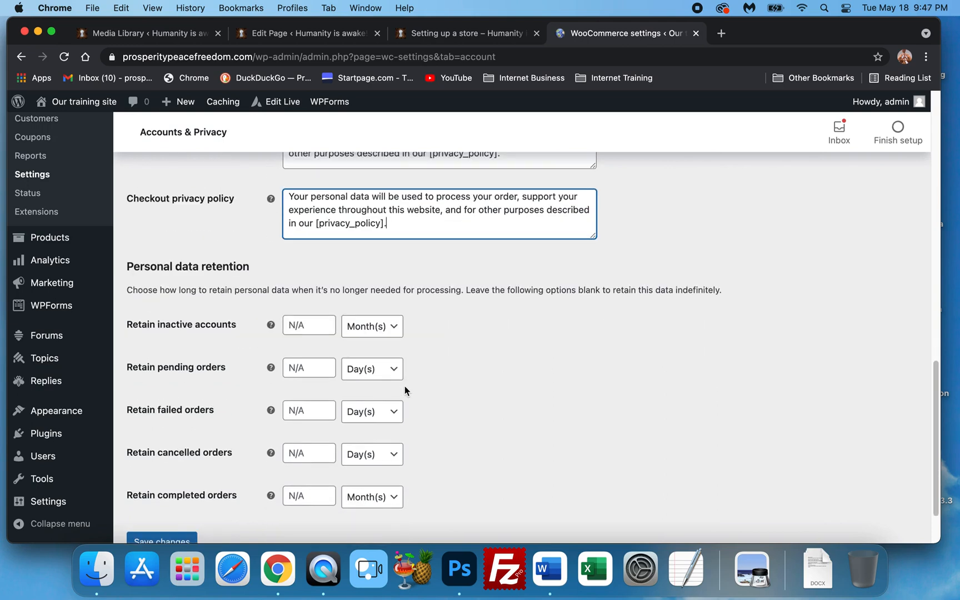
pyautogui.scroll(-2, 404, 389)
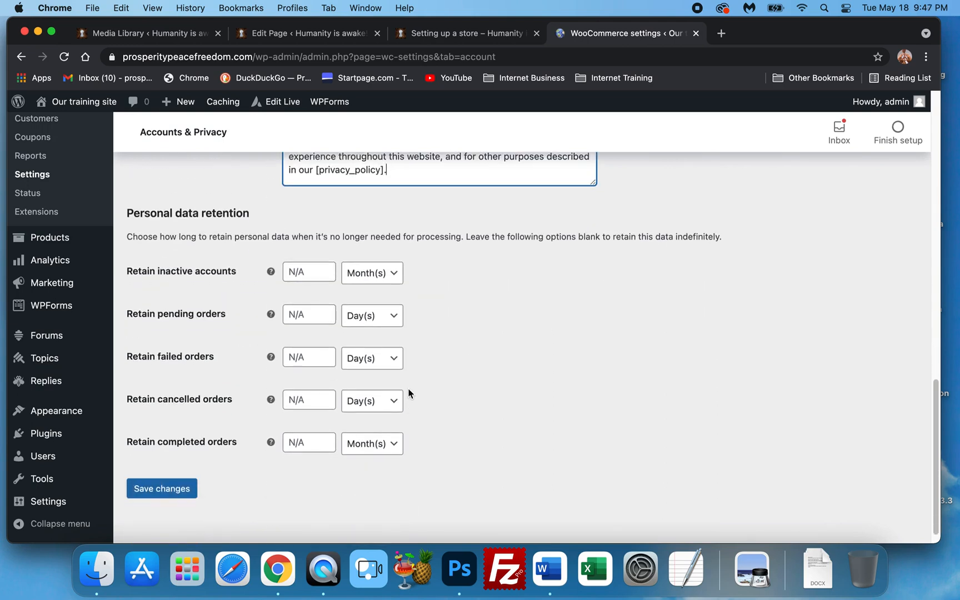
pyautogui.scroll(-1, 356, 389)
pyautogui.scroll(6, 294, 394)
pyautogui.scroll(-6, 255, 406)
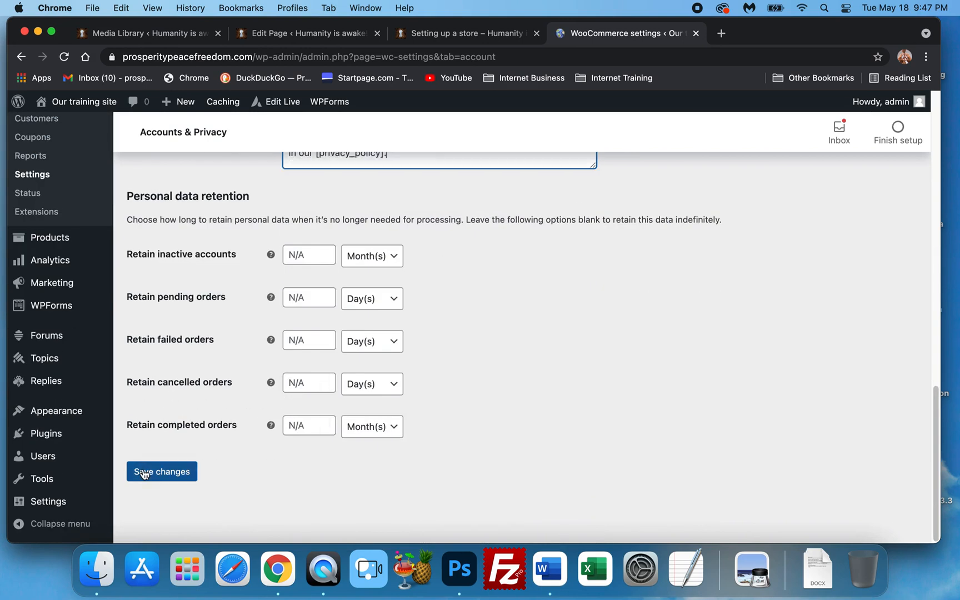
pyautogui.scroll(10, 353, 435)
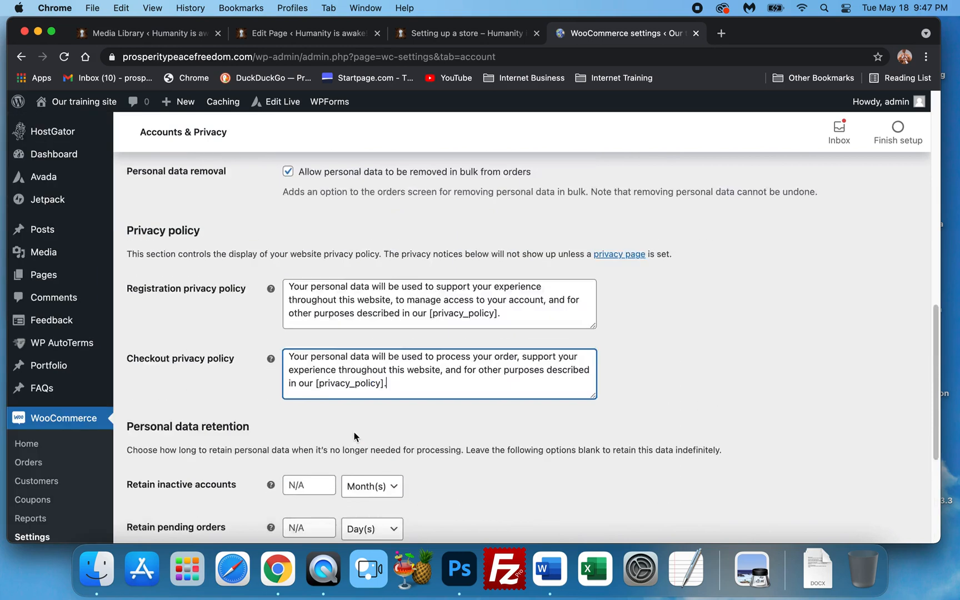
pyautogui.scroll(5, 354, 432)
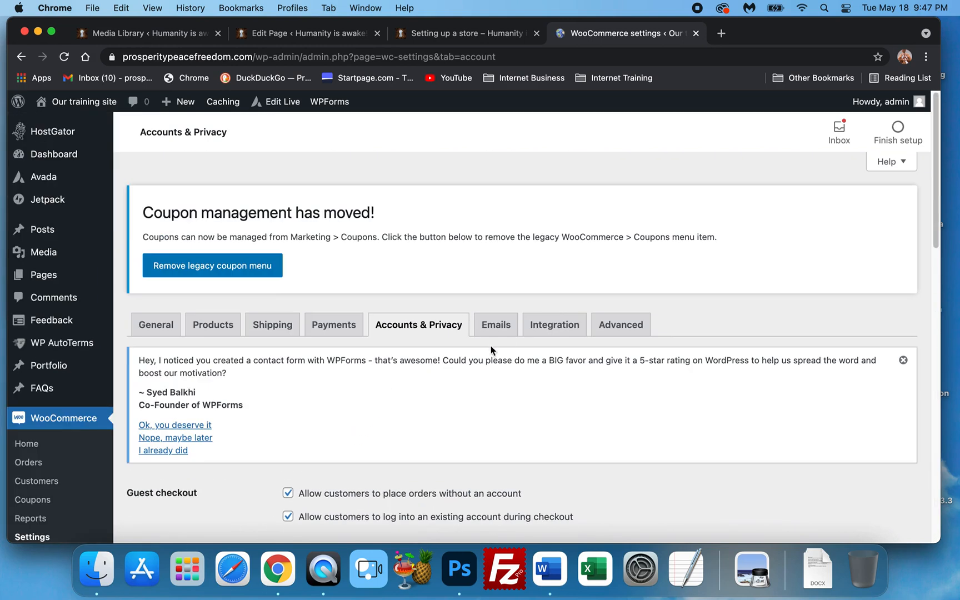
# Open the Emails settings without saving, then examine the email notifications, sender options and email template settings
pyautogui.click(496, 328)
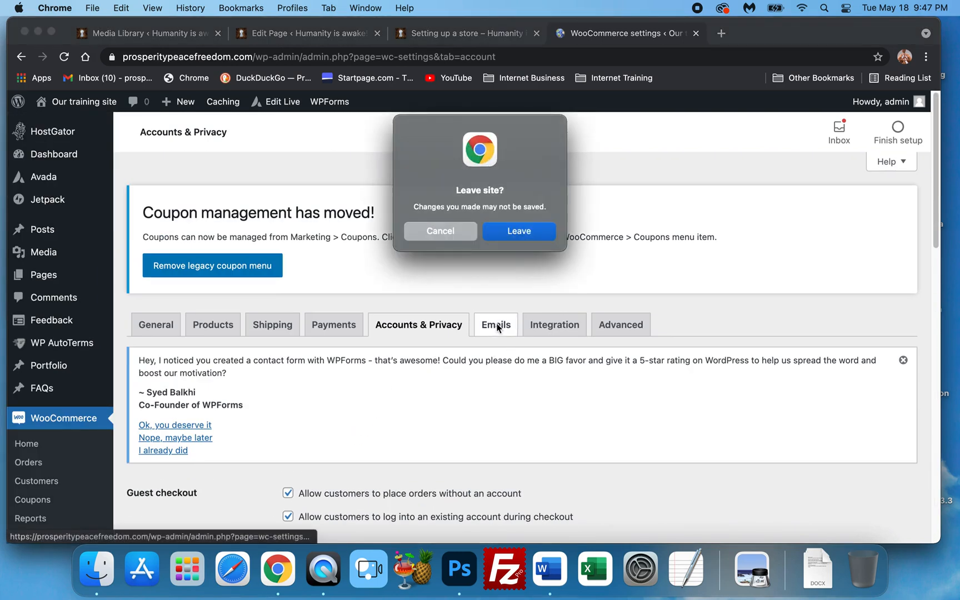
pyautogui.click(512, 232)
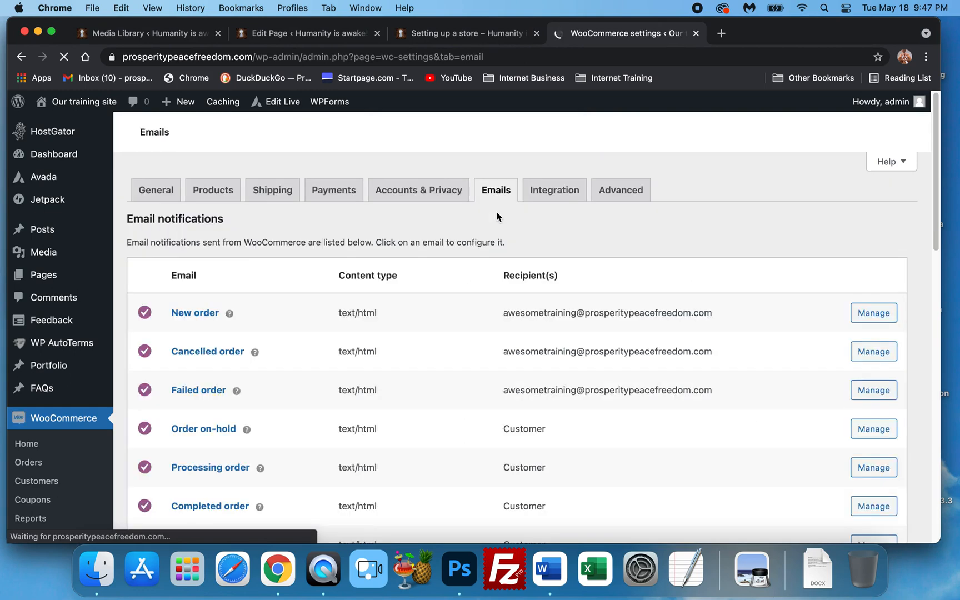
pyautogui.scroll(-5, 321, 353)
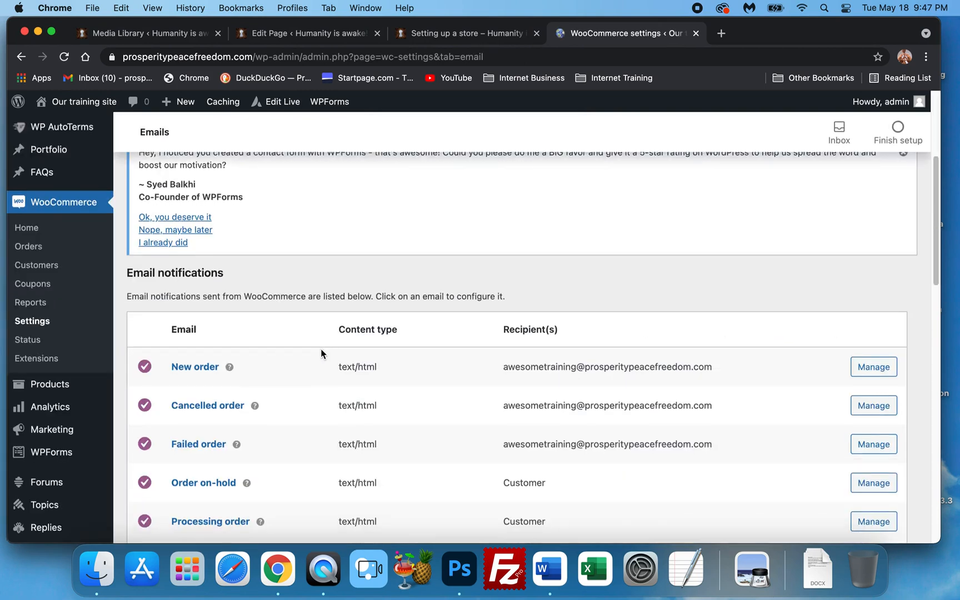
pyautogui.scroll(-2, 320, 350)
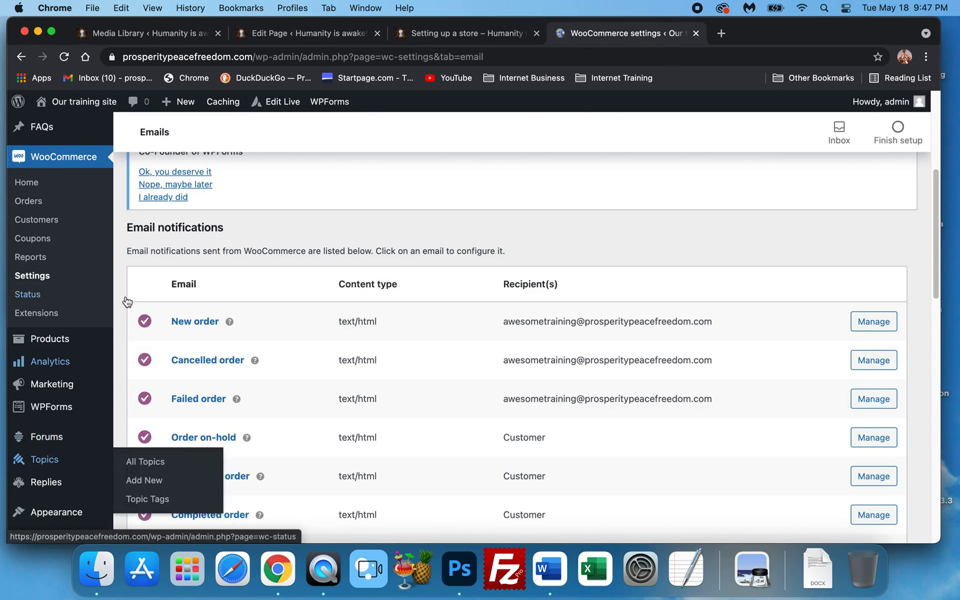
pyautogui.scroll(-2, 202, 298)
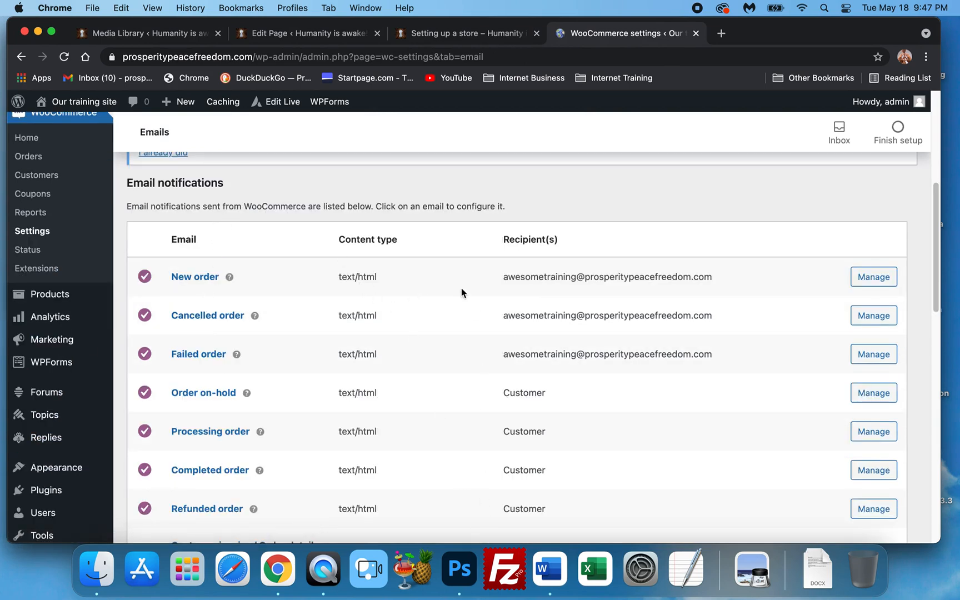
pyautogui.scroll(-1, 417, 300)
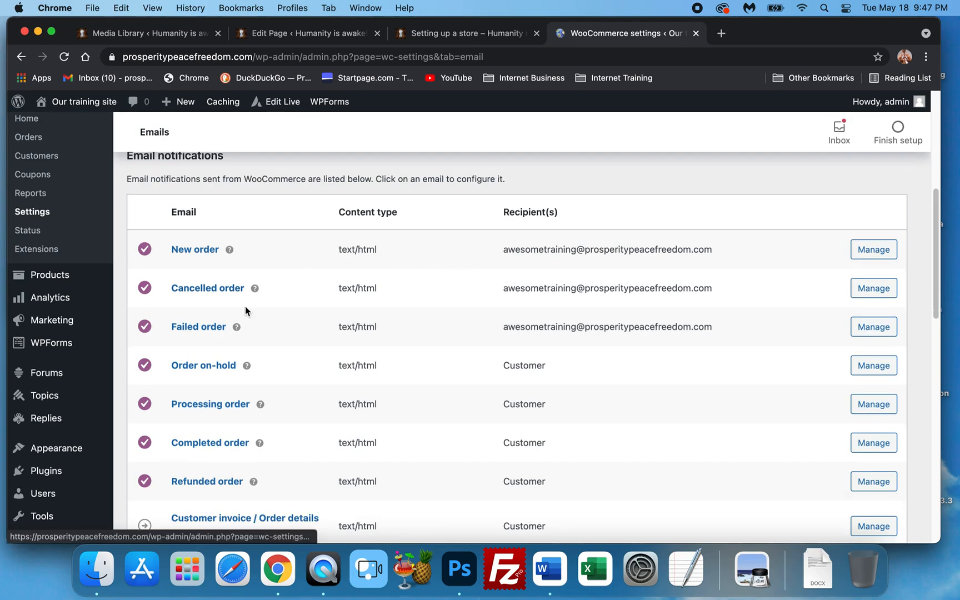
pyautogui.scroll(-3, 248, 316)
pyautogui.scroll(-10, 261, 325)
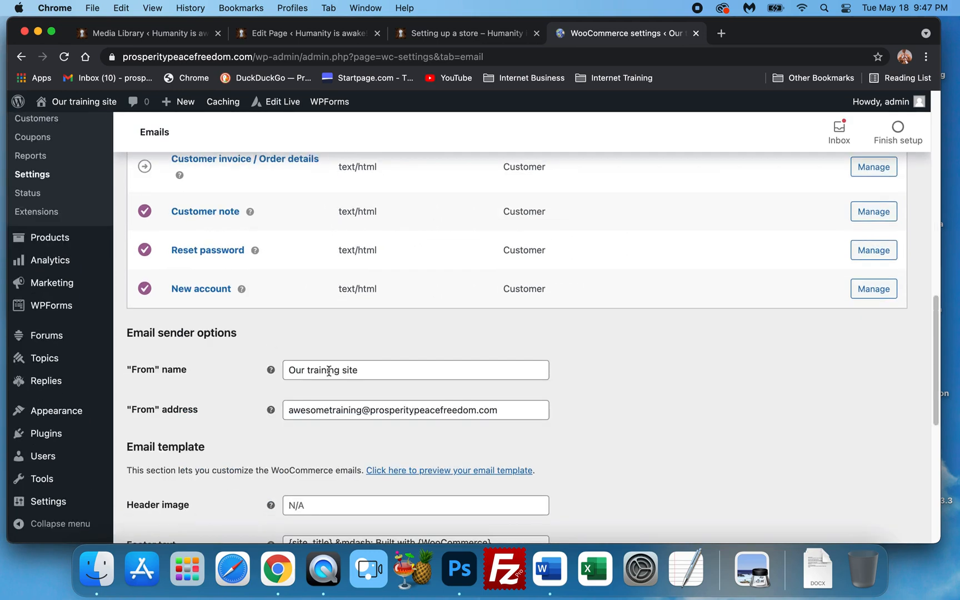
pyautogui.scroll(-4, 314, 367)
pyautogui.scroll(-2, 493, 396)
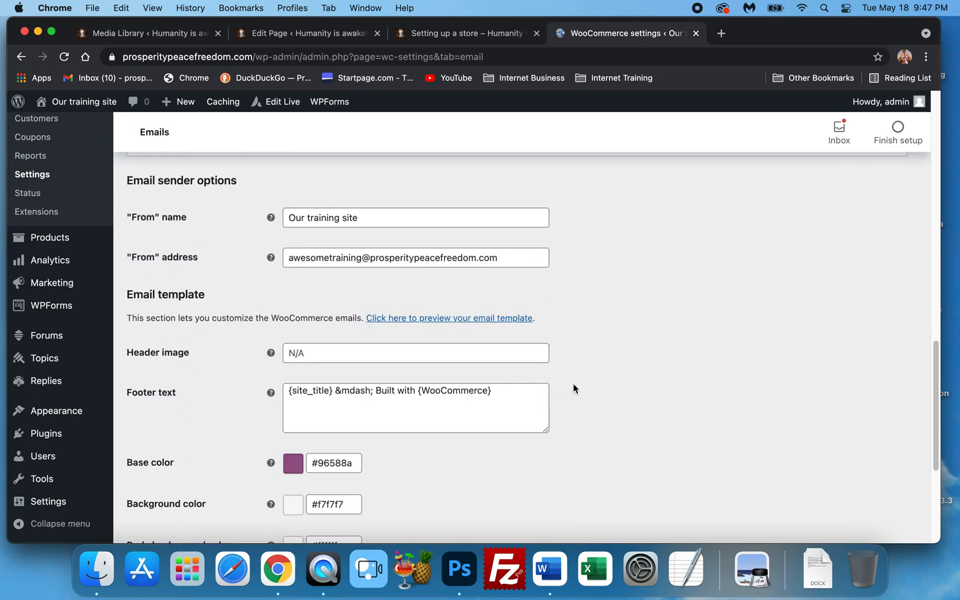
pyautogui.scroll(-6, 623, 379)
pyautogui.scroll(3, 616, 378)
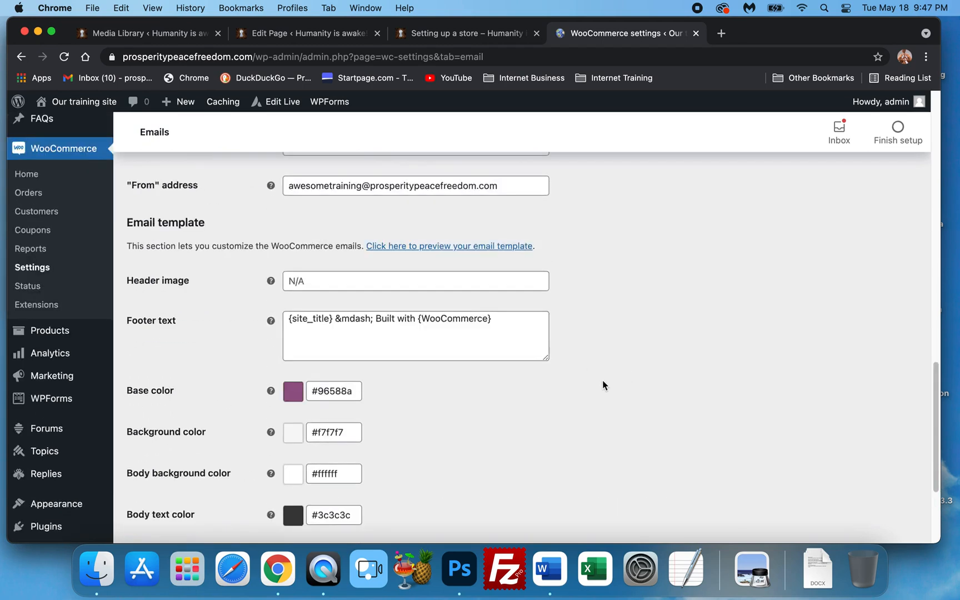
pyautogui.scroll(3, 608, 379)
pyautogui.scroll(-7, 214, 372)
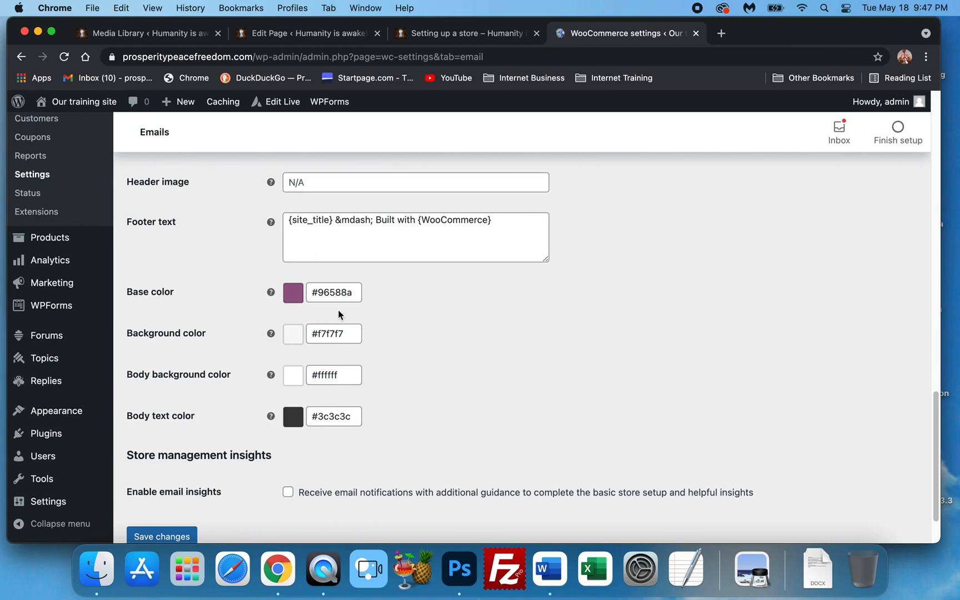
# Set the email base color to #6786f8 with the color picker and save the changes
pyautogui.click(337, 291)
pyautogui.click(403, 382)
pyautogui.moveTo(358, 321); pyautogui.dragTo(371, 328)
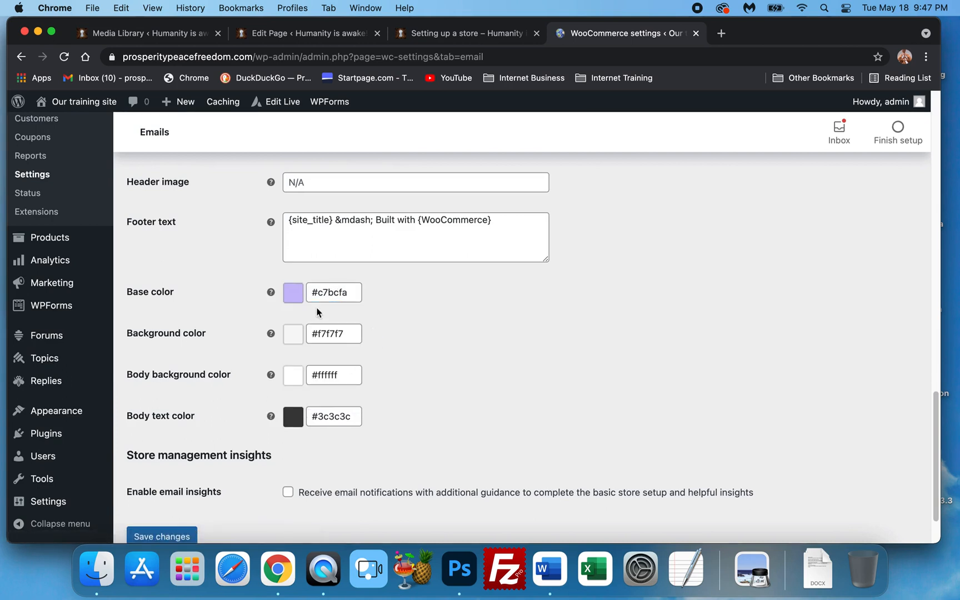
pyautogui.click(324, 294)
pyautogui.moveTo(378, 347); pyautogui.dragTo(403, 376)
pyautogui.click(341, 292)
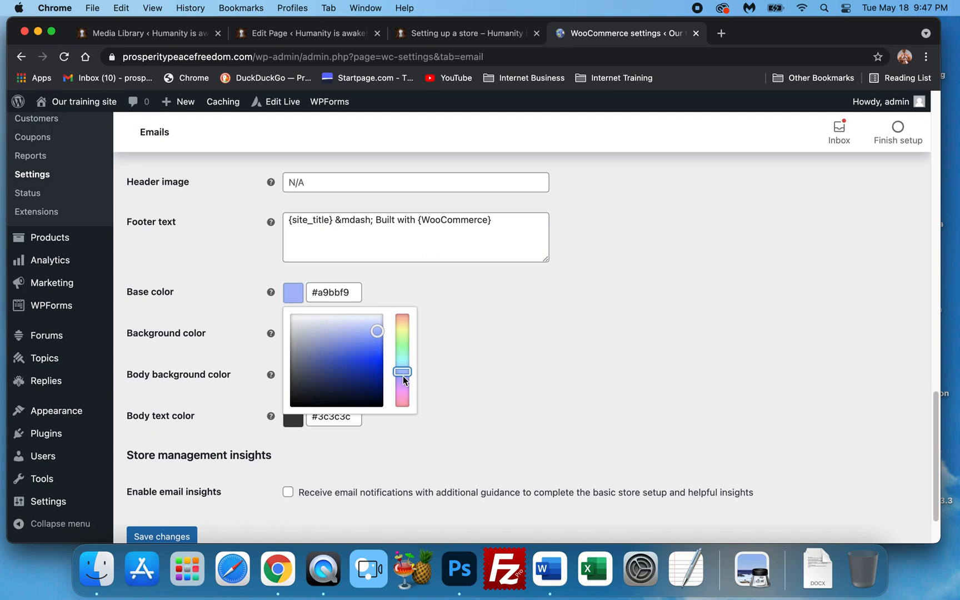
pyautogui.moveTo(371, 338); pyautogui.dragTo(425, 380)
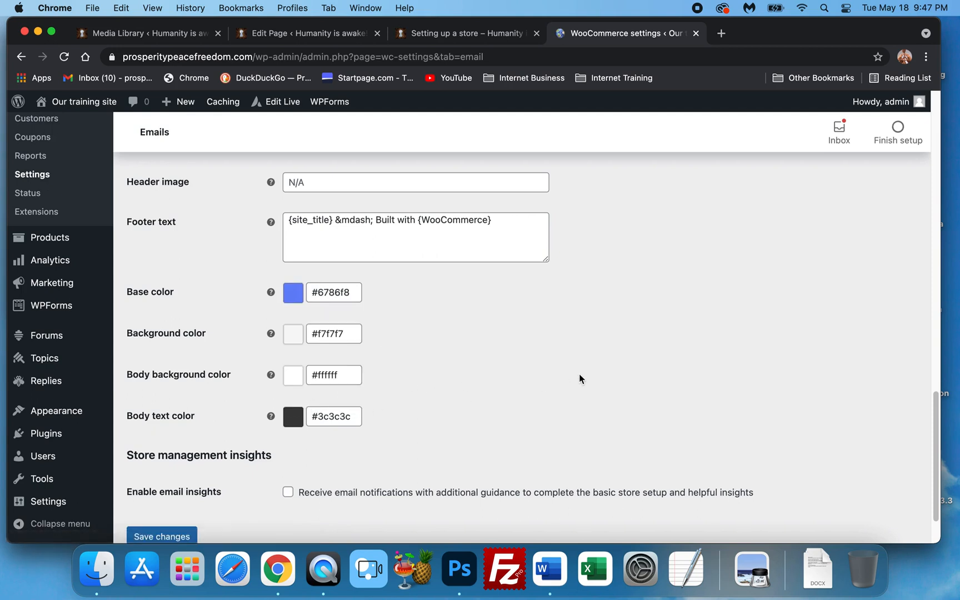
pyautogui.scroll(-2, 328, 363)
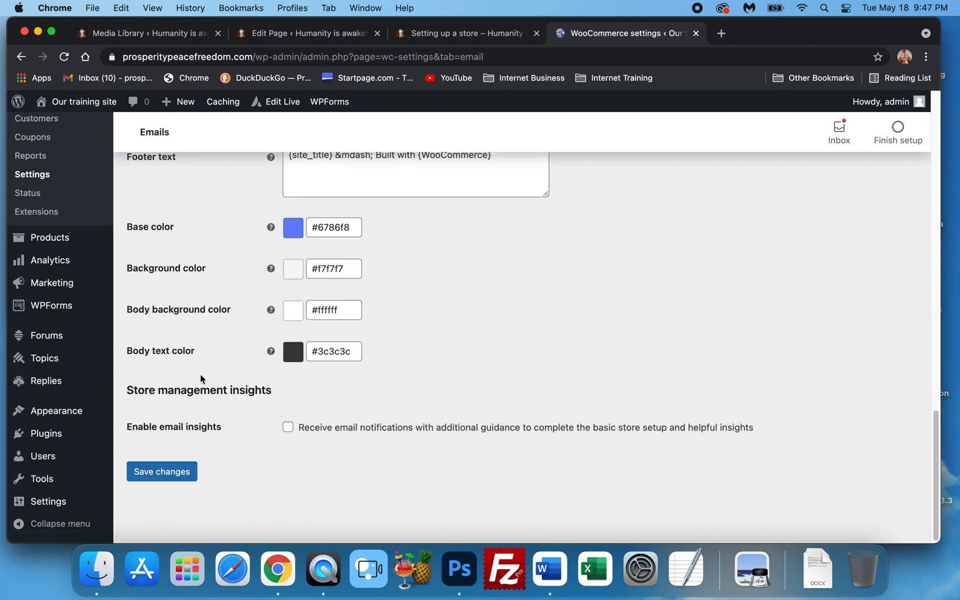
pyautogui.click(189, 472)
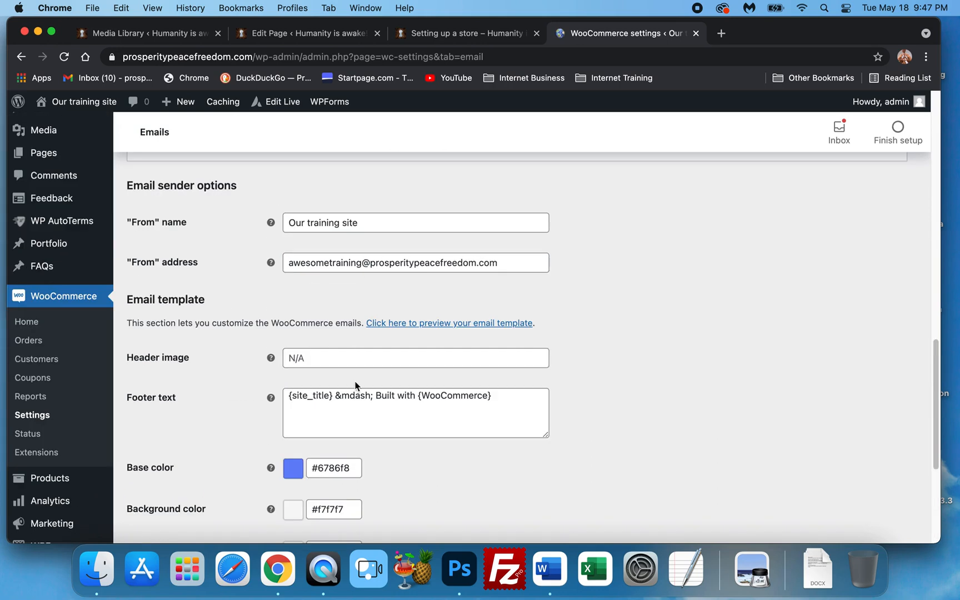
pyautogui.scroll(1, 623, 365)
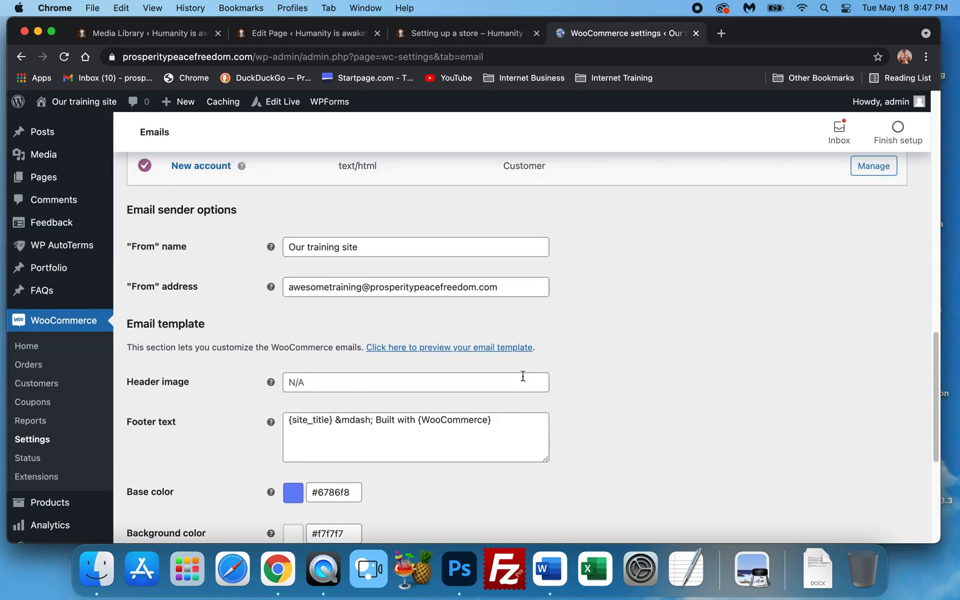
pyautogui.scroll(-1, 516, 374)
pyautogui.scroll(10, 642, 398)
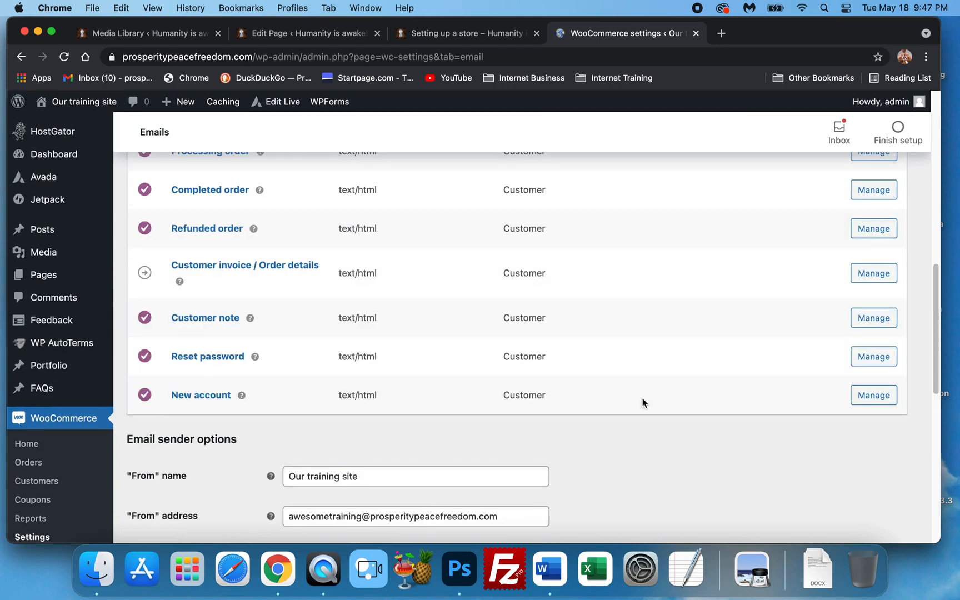
# Open the Integration settings and examine the MaxMind Geolocation license key and database path options
pyautogui.scroll(10, 642, 397)
pyautogui.click(555, 218)
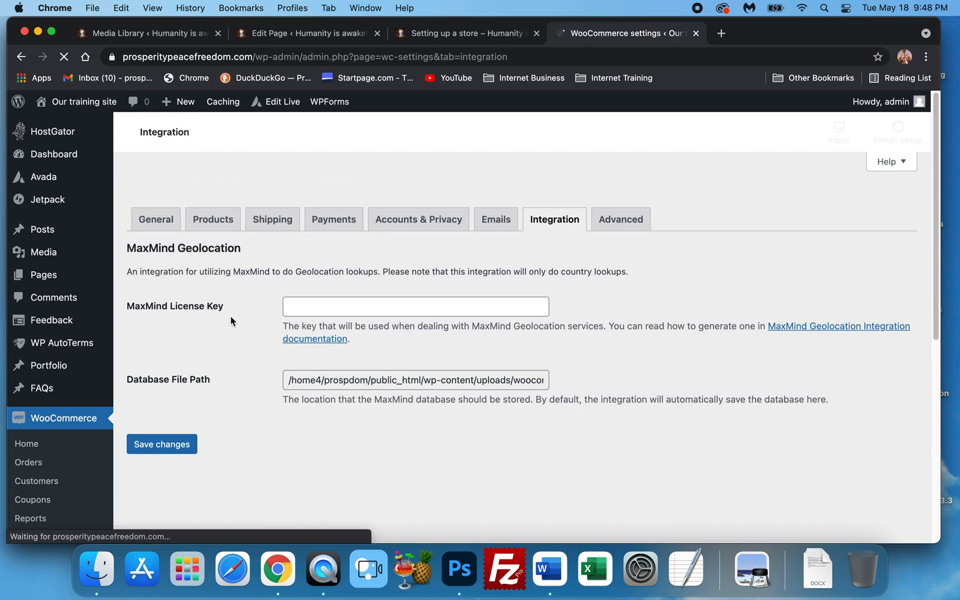
pyautogui.scroll(-3, 261, 380)
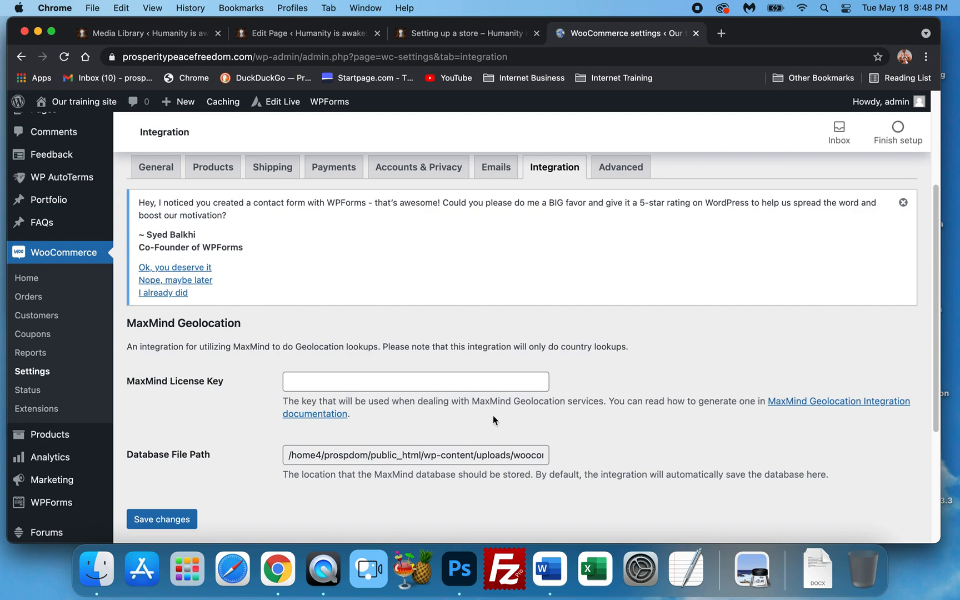
pyautogui.scroll(-1, 348, 401)
pyautogui.scroll(-2, 348, 400)
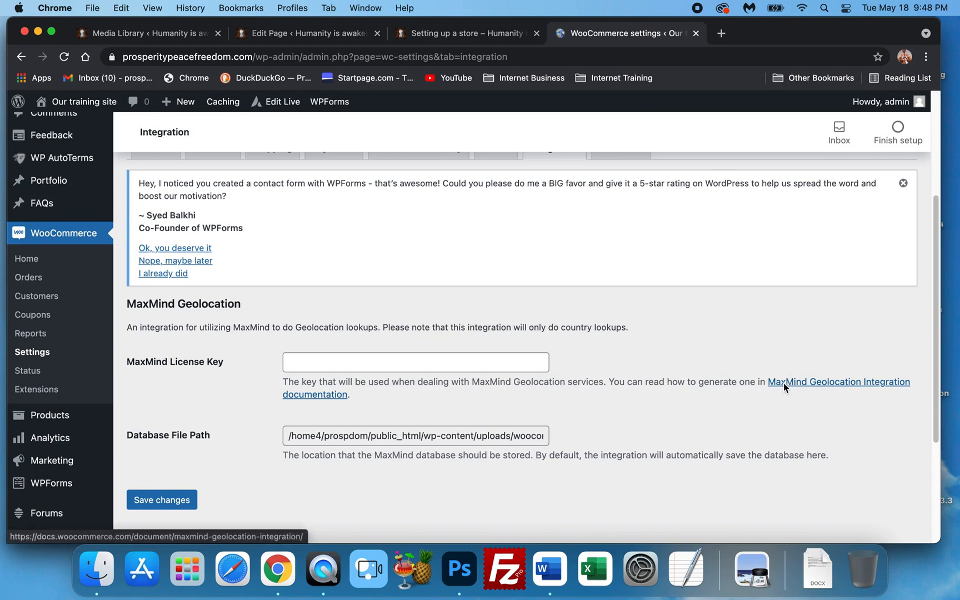
pyautogui.scroll(-5, 399, 390)
pyautogui.scroll(6, 350, 390)
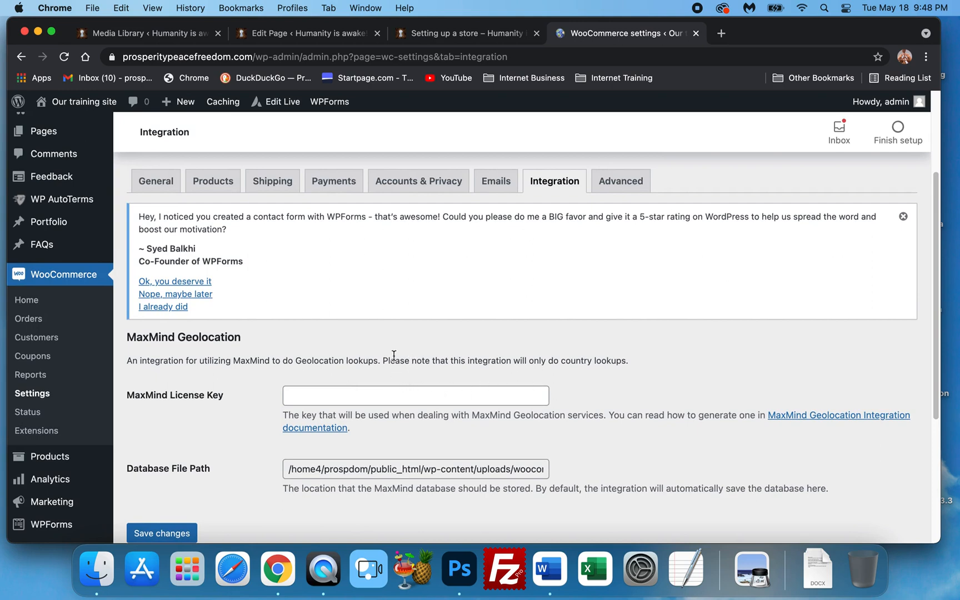
pyautogui.scroll(2, 405, 337)
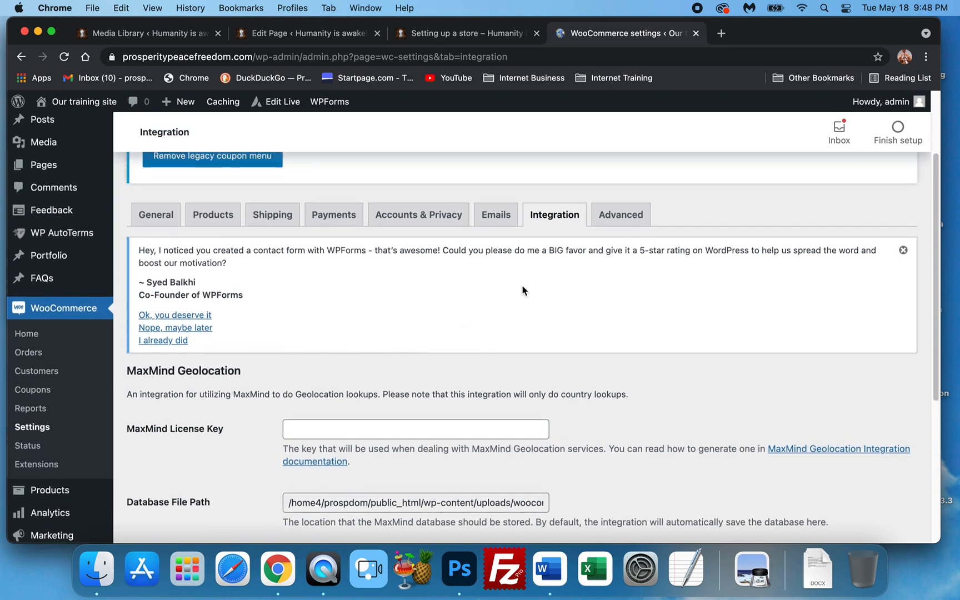
# Open the Advanced settings and review the page setup assignments and the checkout and account endpoints
pyautogui.click(619, 240)
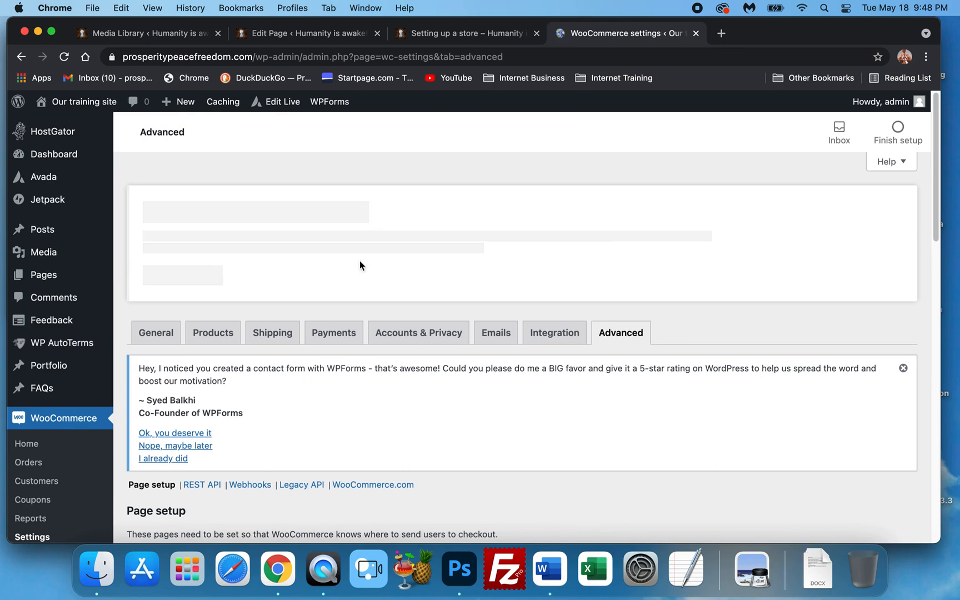
pyautogui.scroll(-3, 389, 295)
pyautogui.scroll(-2, 463, 326)
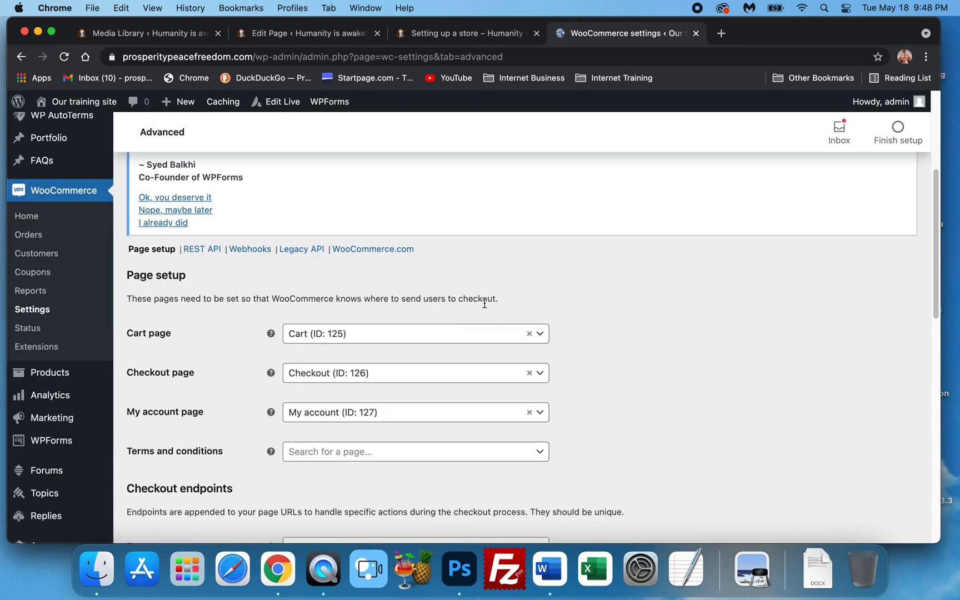
pyautogui.scroll(-2, 323, 317)
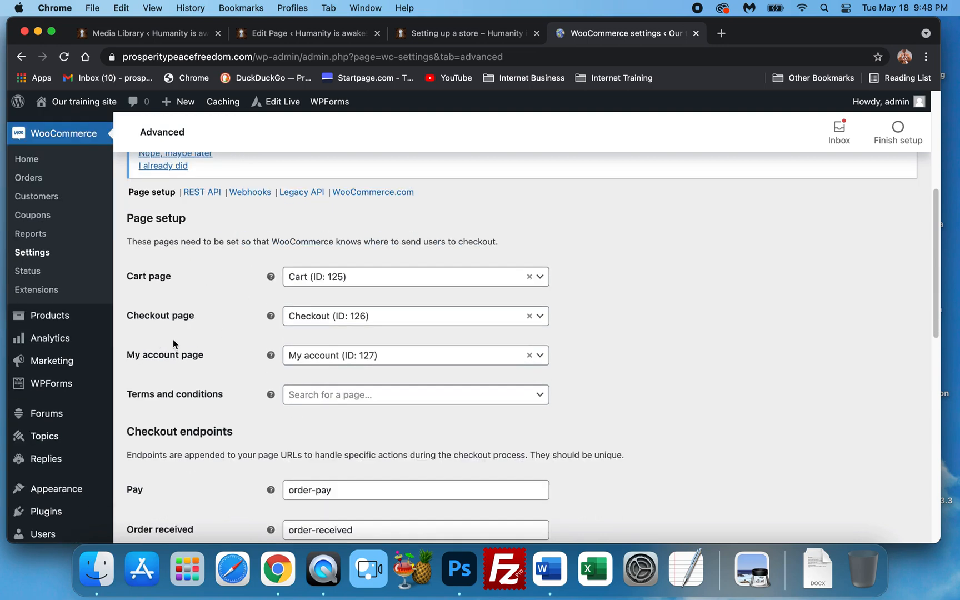
pyautogui.scroll(4, 174, 343)
pyautogui.scroll(-4, 201, 345)
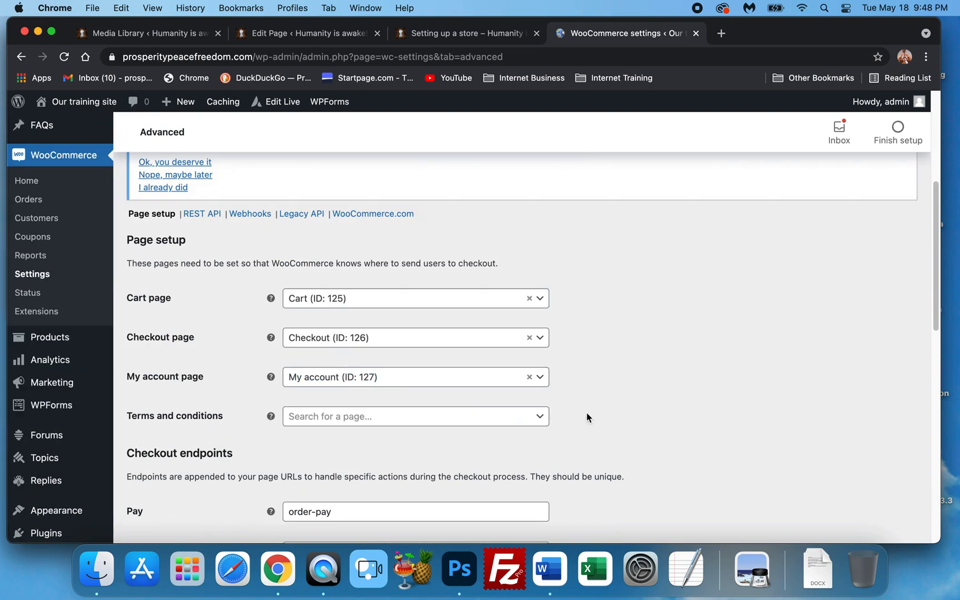
pyautogui.scroll(-1, 642, 421)
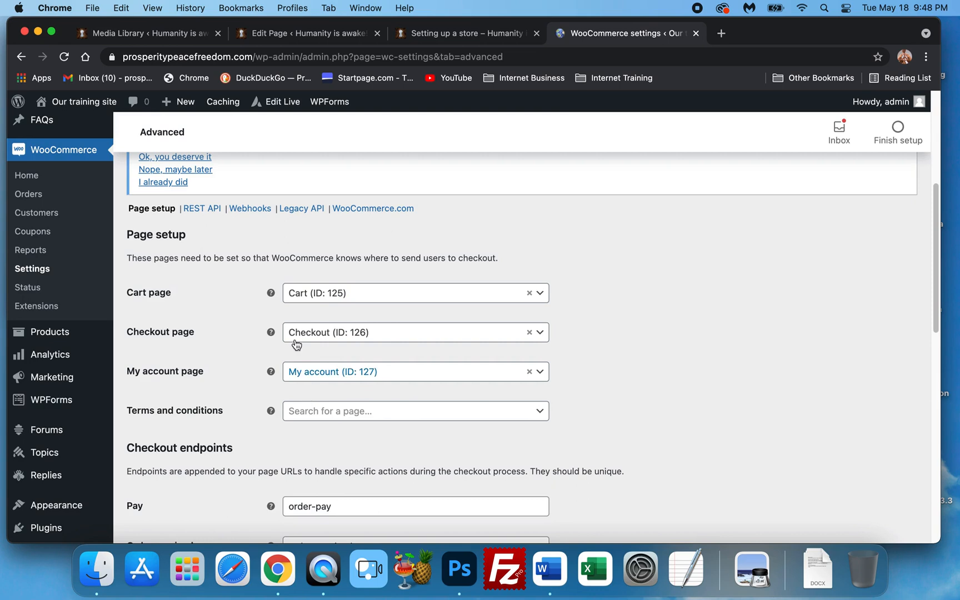
pyautogui.scroll(-10, 222, 372)
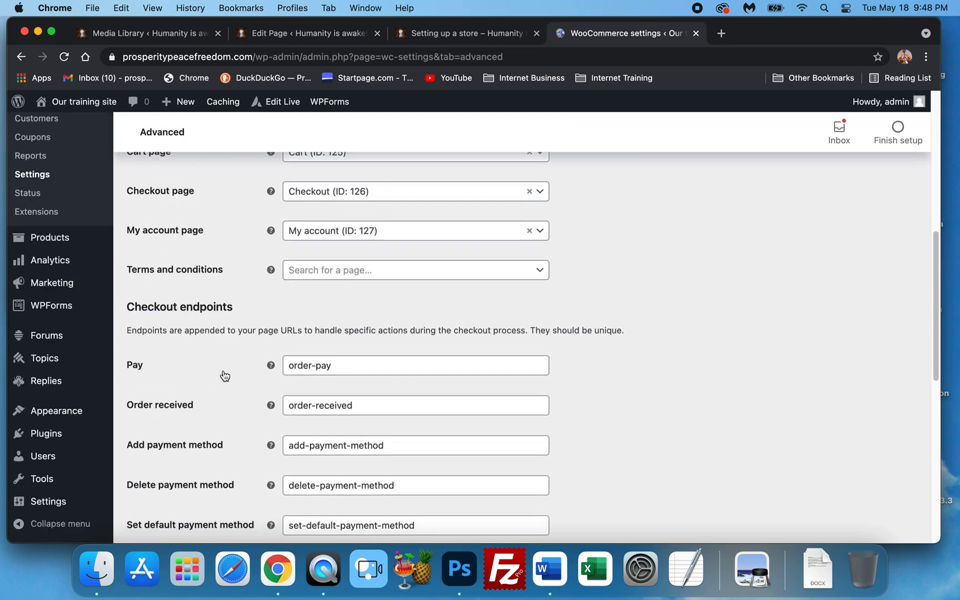
pyautogui.scroll(-3, 223, 371)
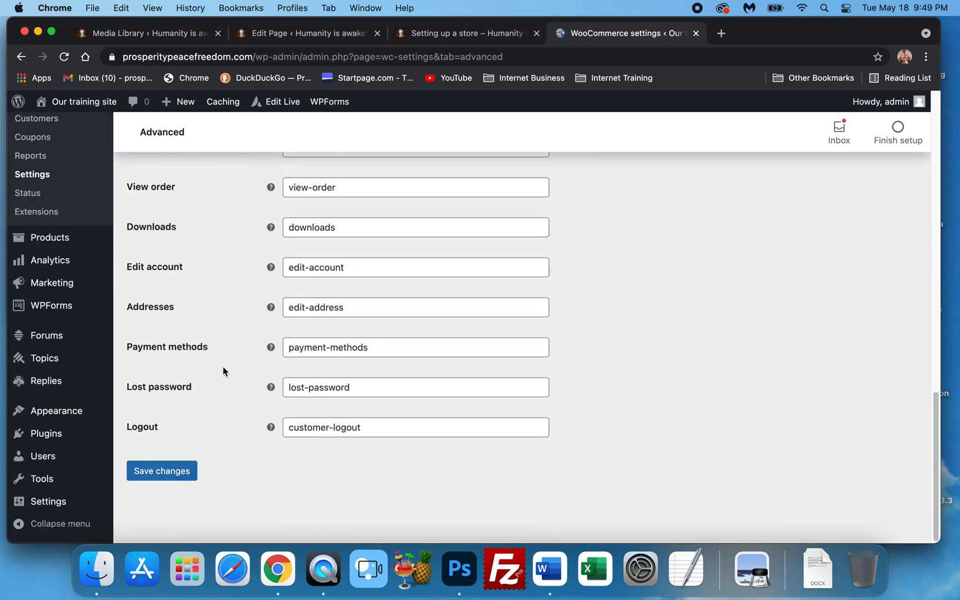
pyautogui.scroll(15, 223, 368)
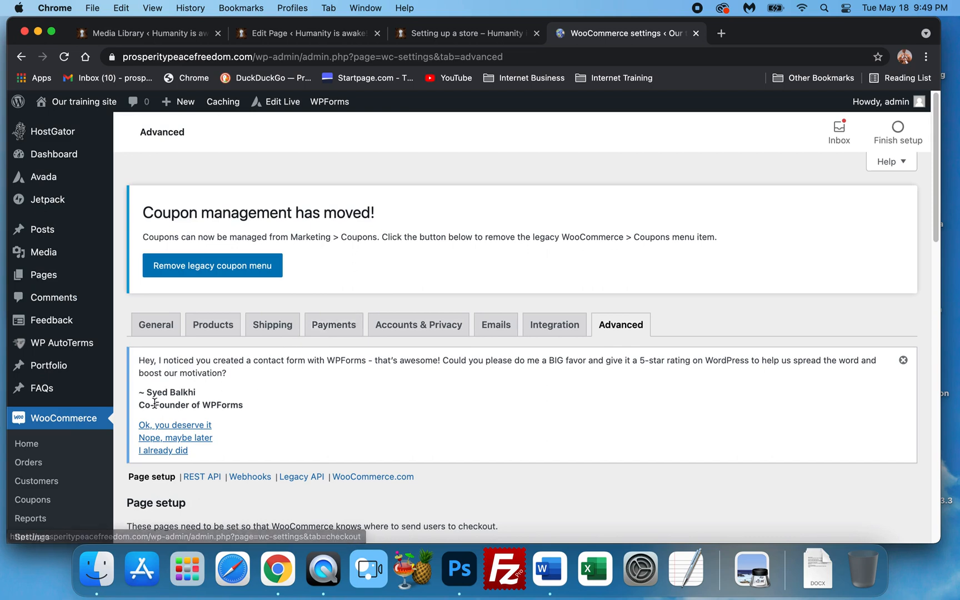
pyautogui.scroll(-3, 183, 378)
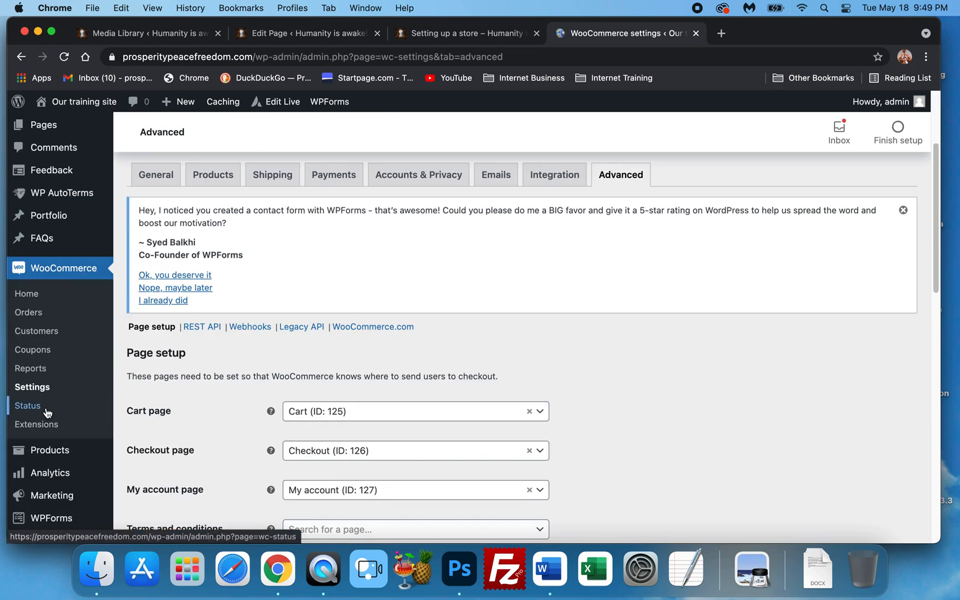
pyautogui.scroll(-1, 47, 426)
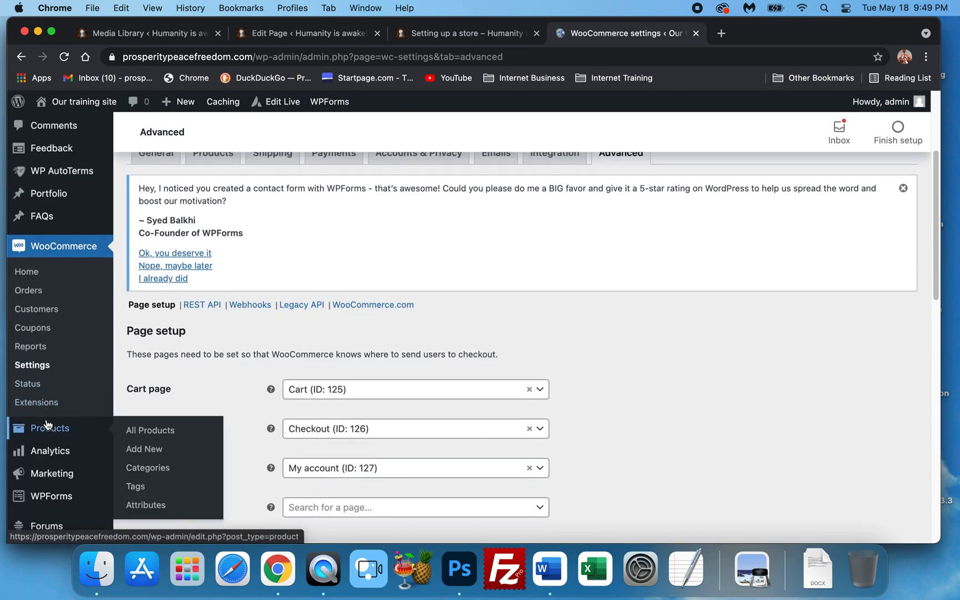
pyautogui.scroll(3, 47, 426)
pyautogui.scroll(-3, 46, 420)
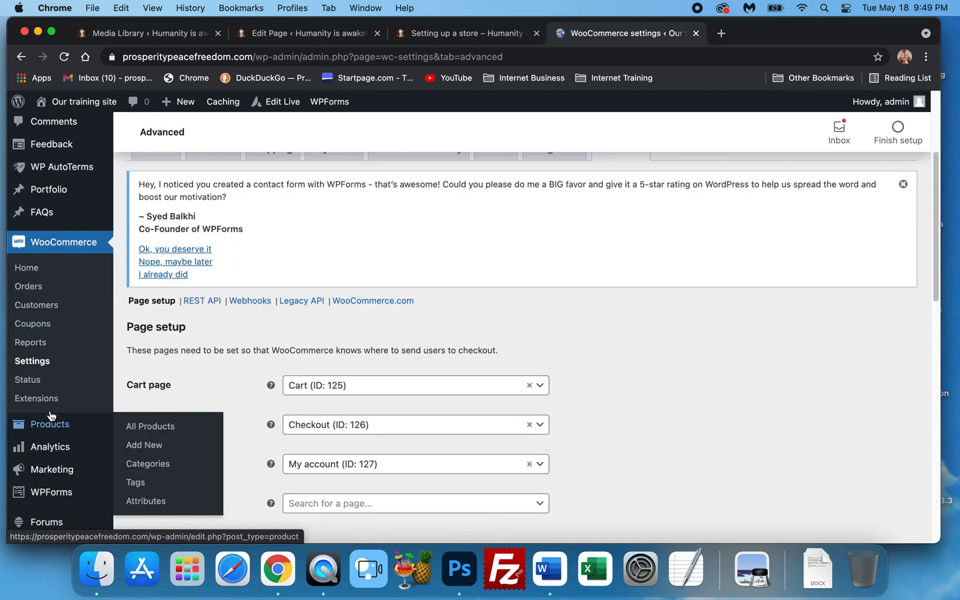
# Open the Analytics settings and review the excluded and actionable statuses, default date range and historical data import
pyautogui.moveTo(50, 427)
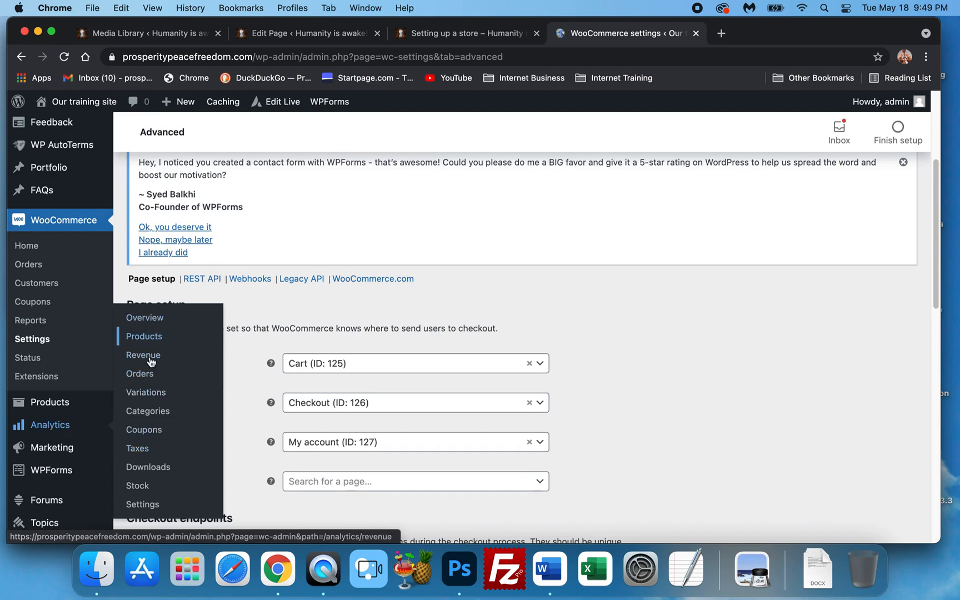
pyautogui.click(142, 504)
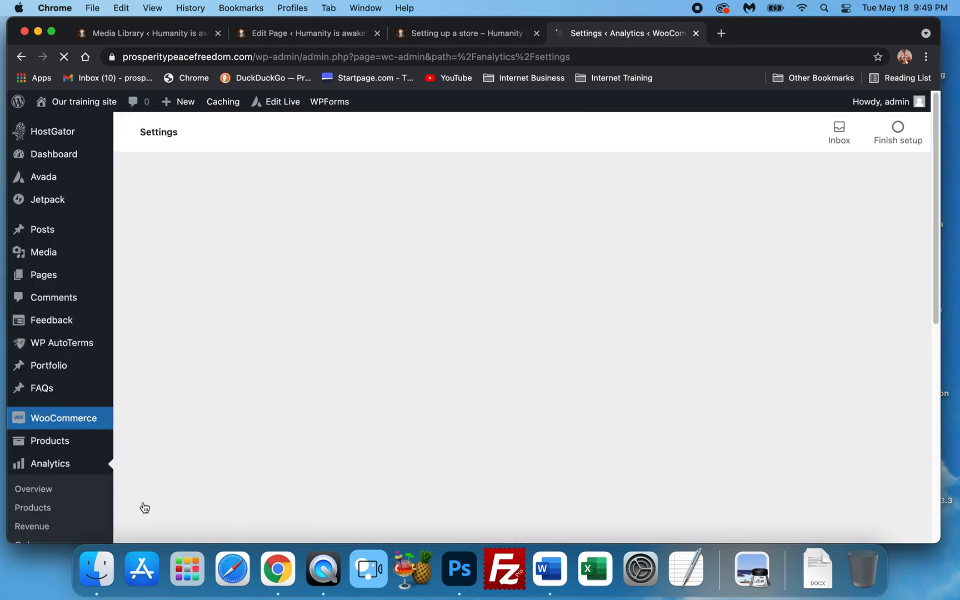
pyautogui.scroll(-3, 310, 347)
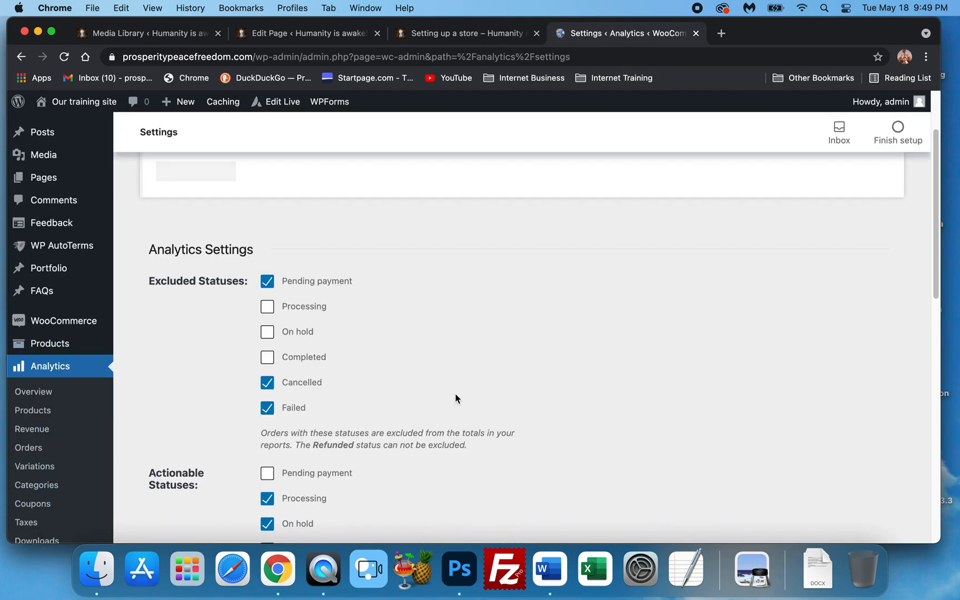
pyautogui.scroll(-5, 424, 322)
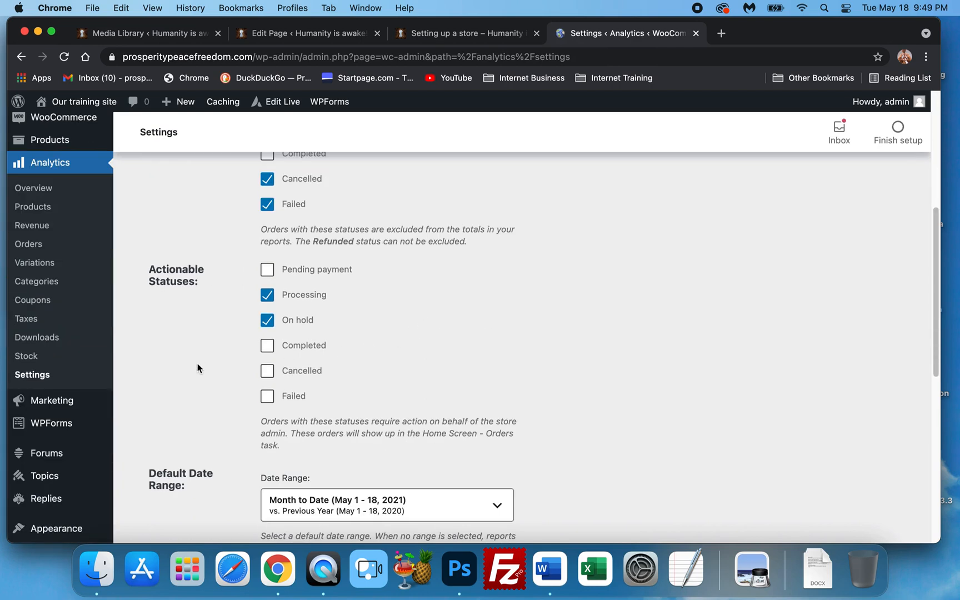
pyautogui.scroll(-7, 195, 372)
pyautogui.scroll(-4, 155, 398)
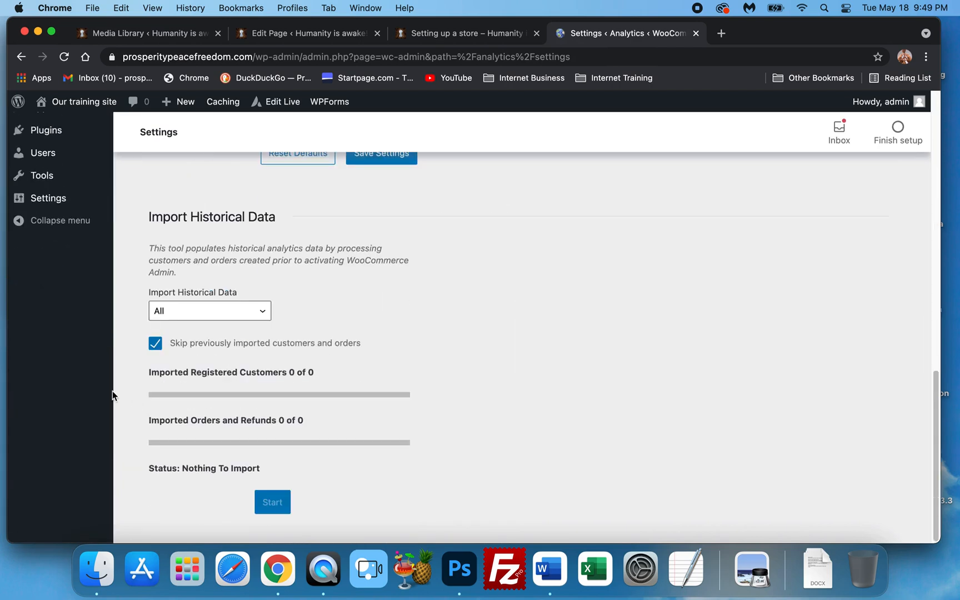
pyautogui.scroll(4, 75, 320)
pyautogui.scroll(3, 73, 319)
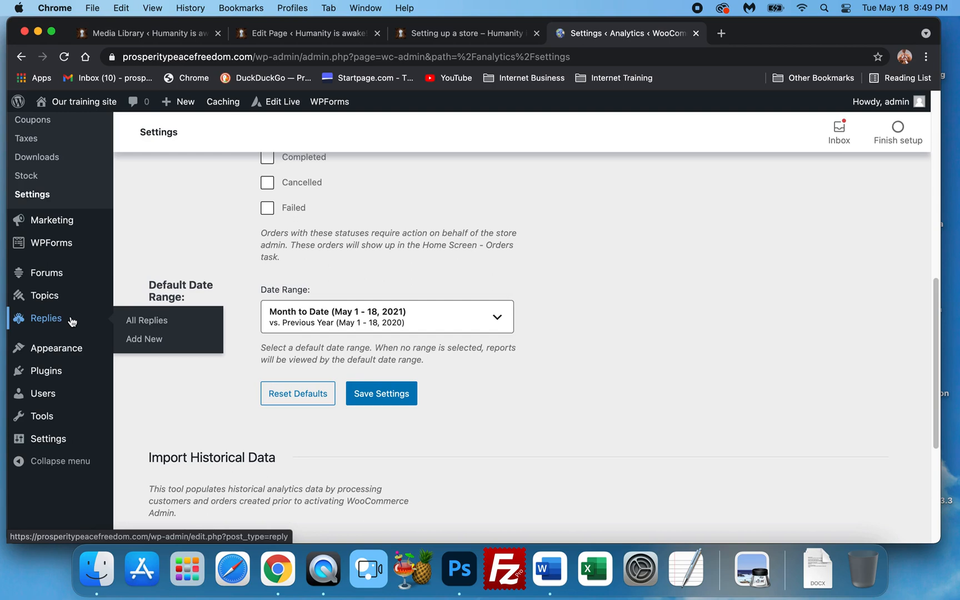
# Open the WooCommerce Home page and review the Get ready to start selling task list
pyautogui.moveTo(51, 221)
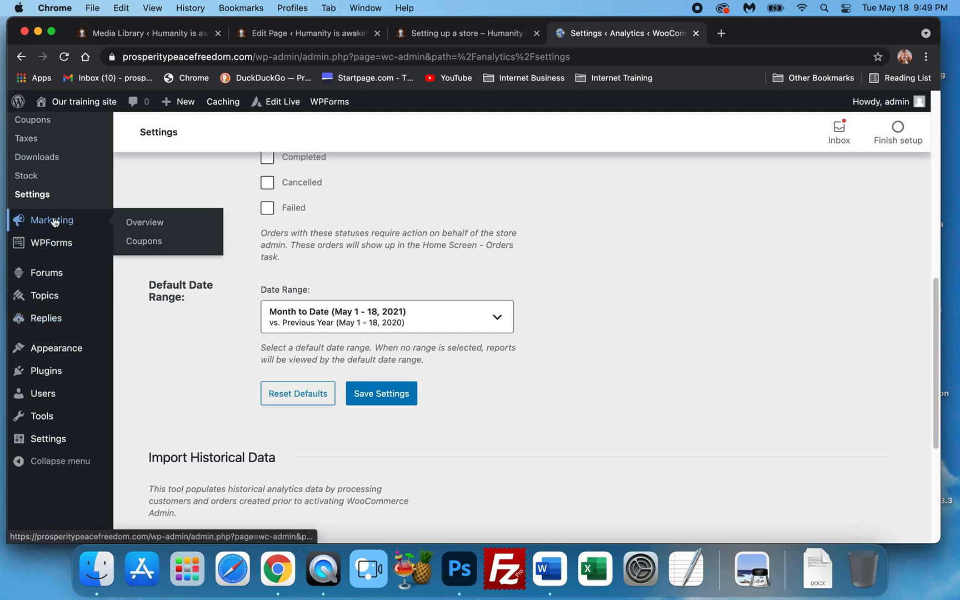
pyautogui.scroll(6, 147, 312)
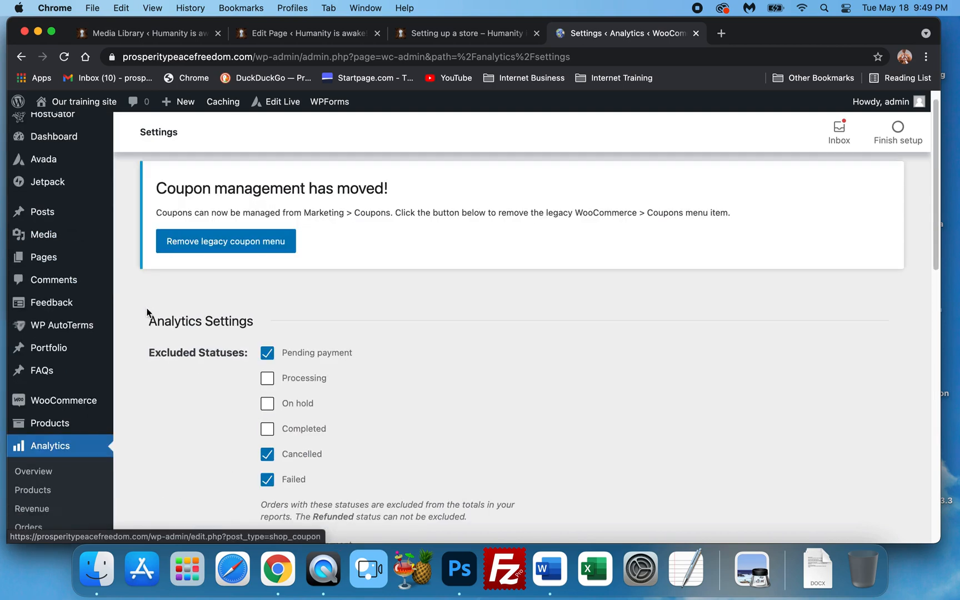
pyautogui.scroll(-5, 139, 312)
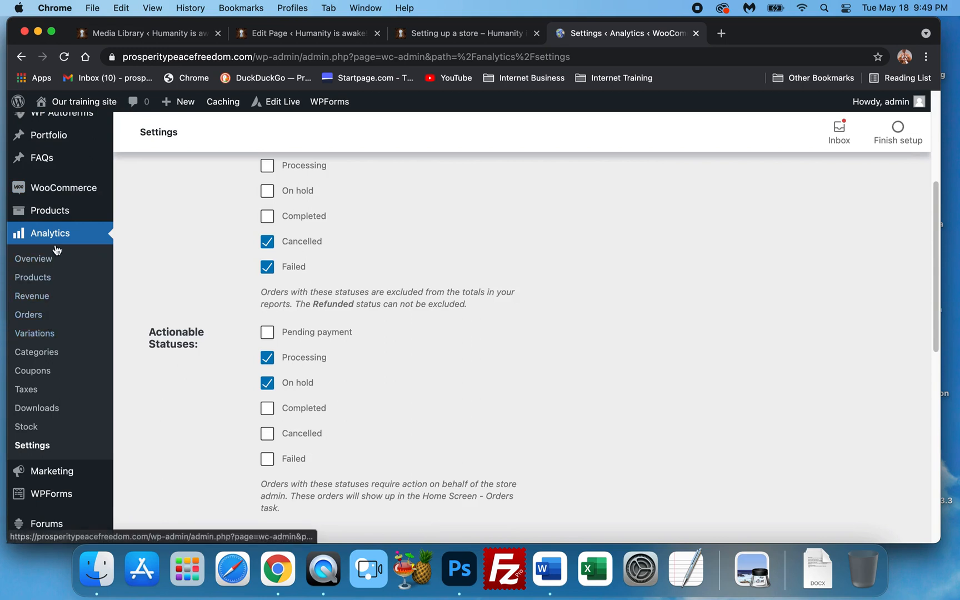
pyautogui.moveTo(74, 191)
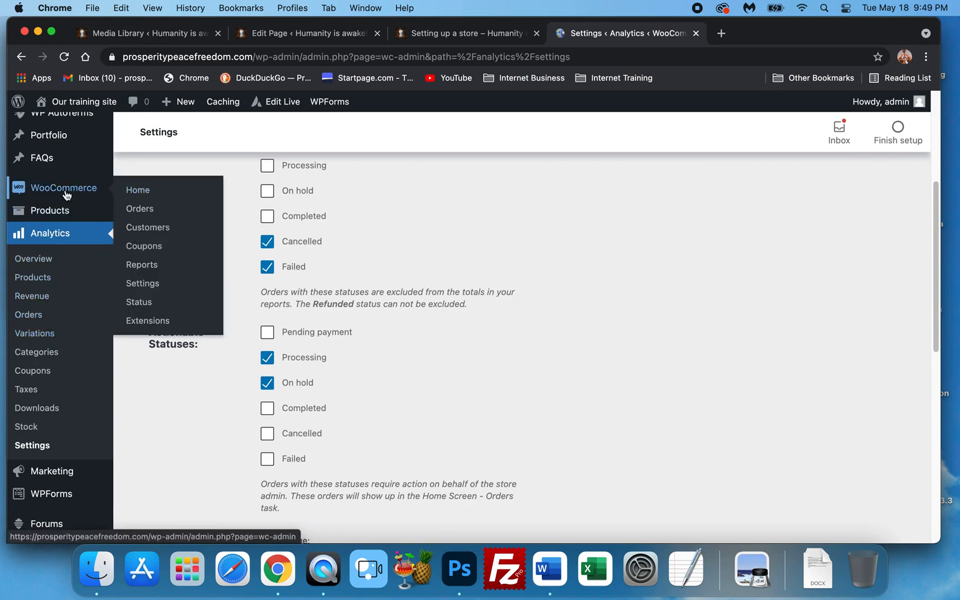
pyautogui.click(66, 191)
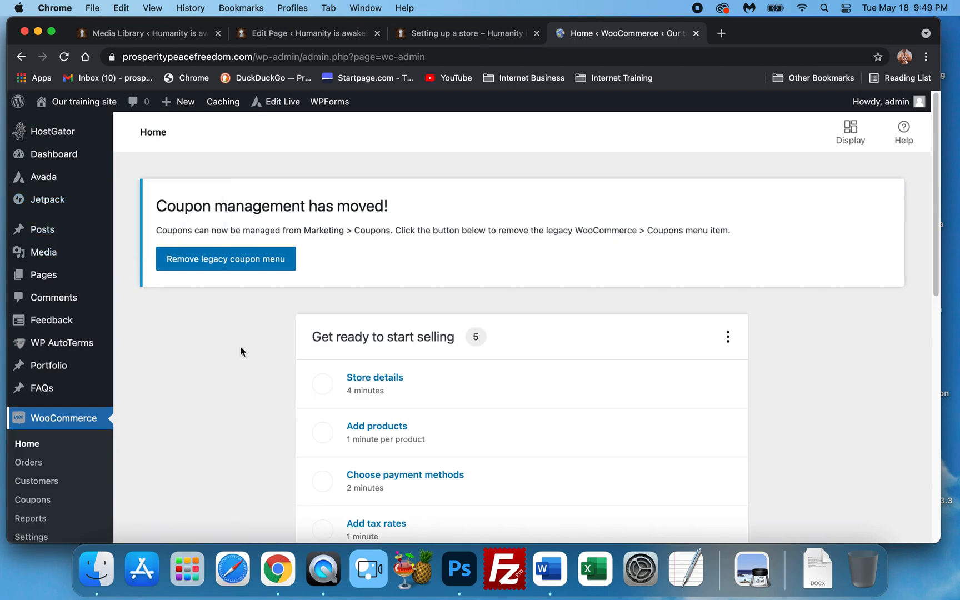
pyautogui.scroll(-3, 44, 342)
pyautogui.scroll(3, 305, 342)
pyautogui.scroll(-15, 234, 407)
pyautogui.scroll(10, 95, 383)
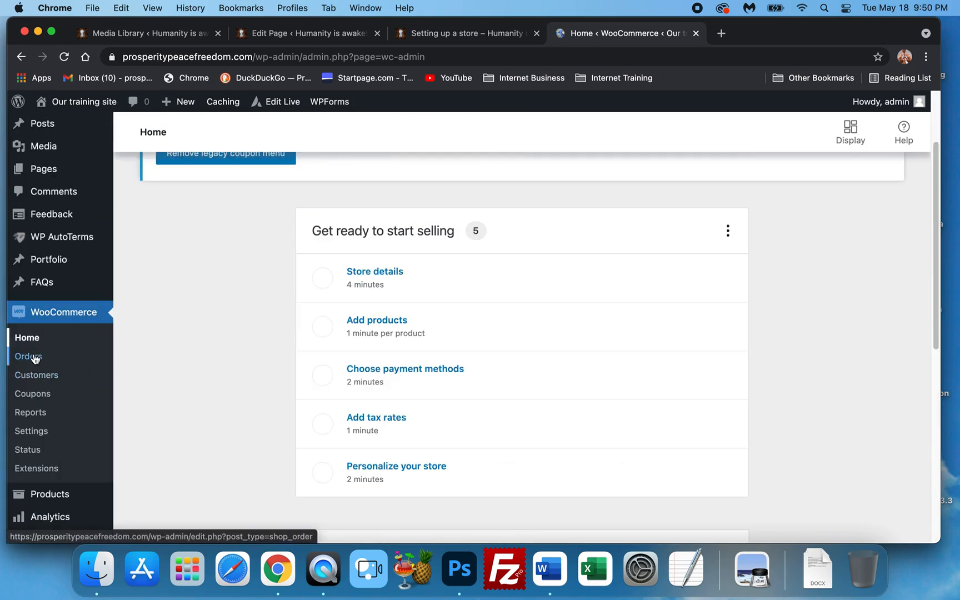
# Return to the WooCommerce General settings and review the store address and general options
pyautogui.click(30, 432)
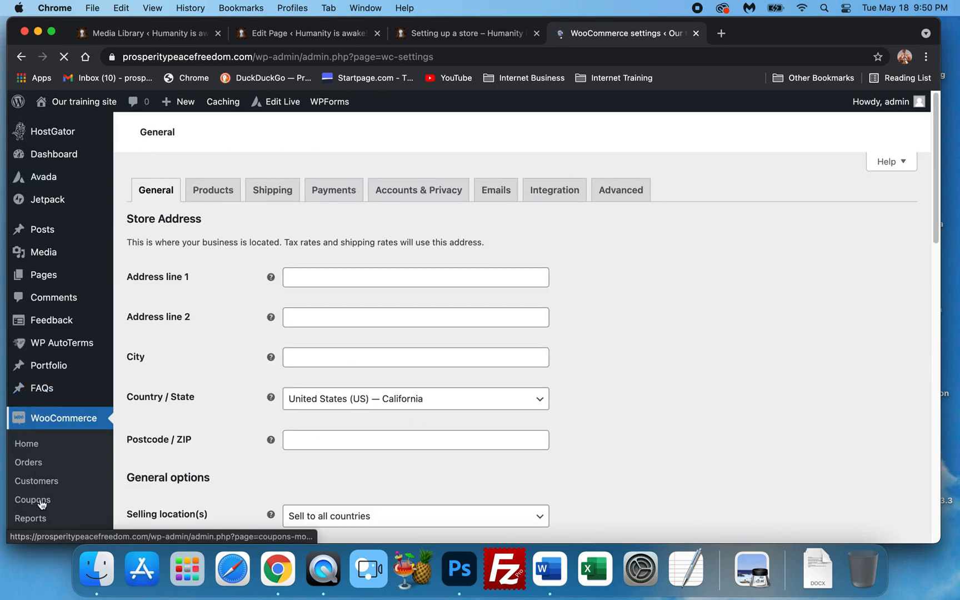
pyautogui.scroll(-2, 161, 278)
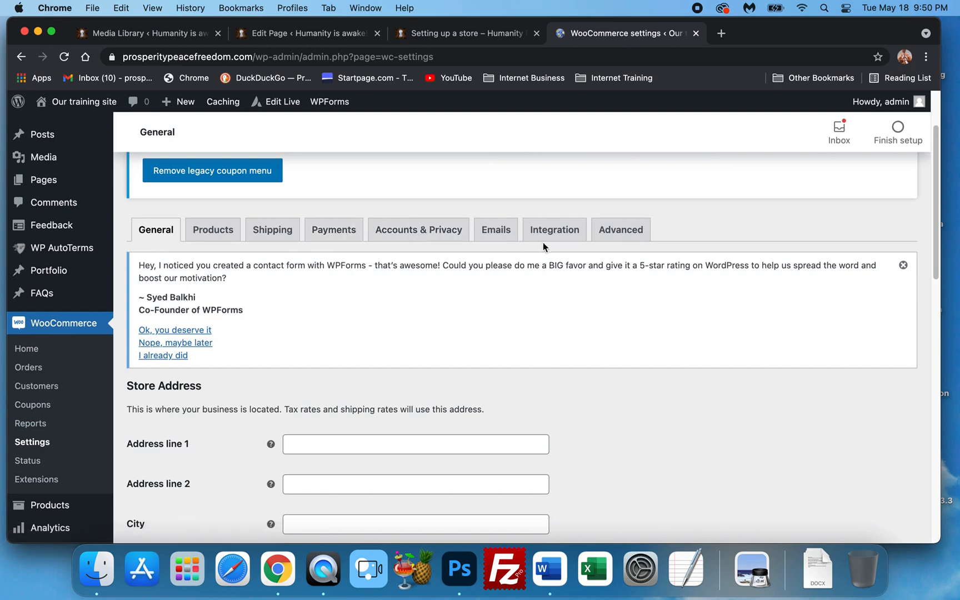
pyautogui.scroll(-4, 89, 397)
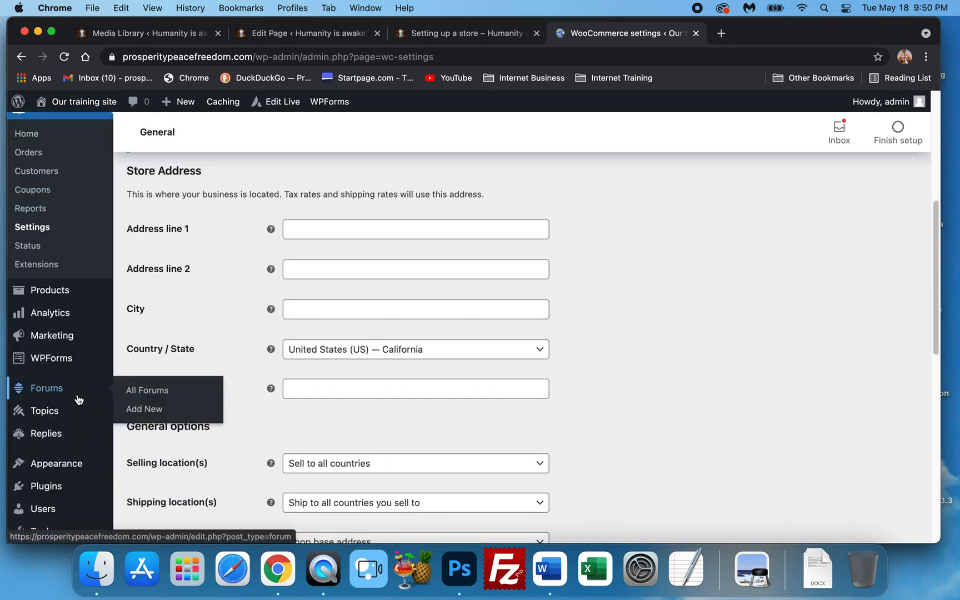
pyautogui.moveTo(89, 429)
pyautogui.moveTo(70, 466)
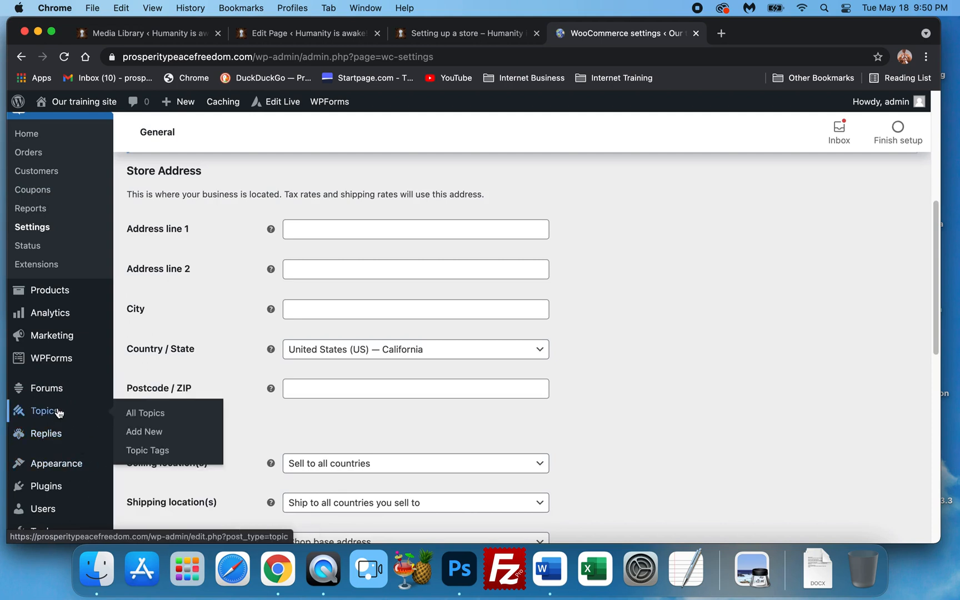
pyautogui.scroll(-1, 55, 472)
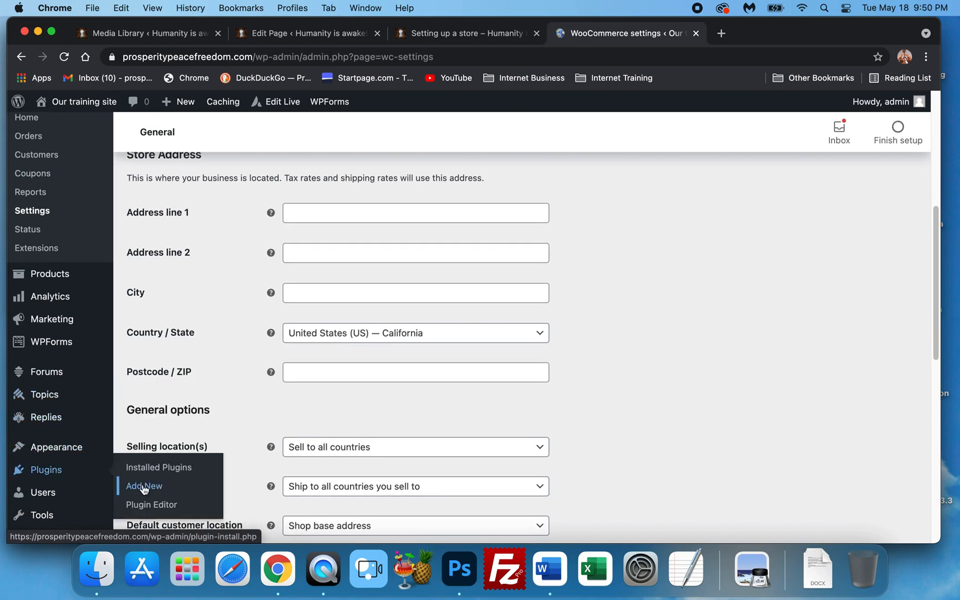
# Open the Add Plugins page and search the plugin directory for WooCommerce
pyautogui.click(143, 486)
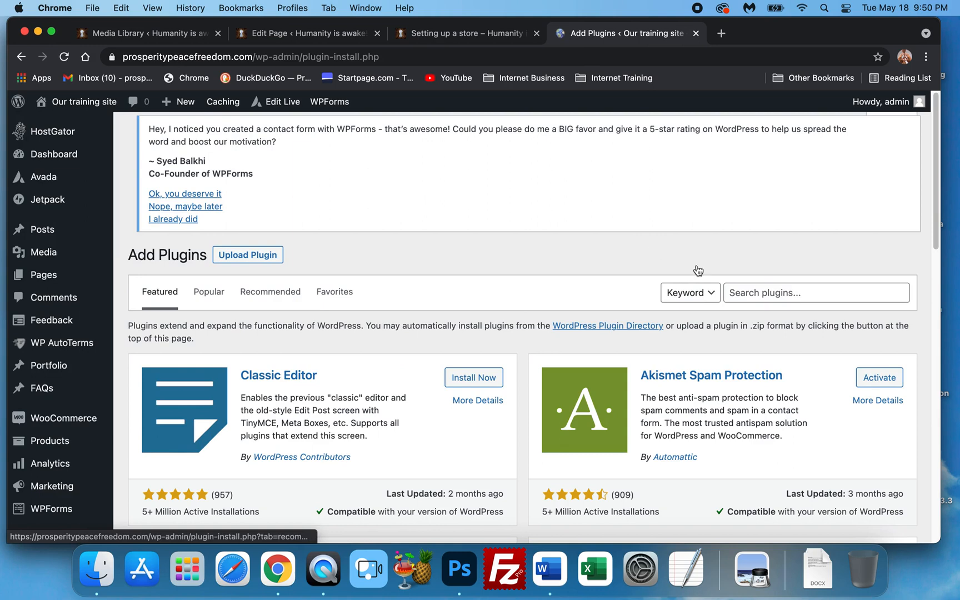
pyautogui.click(762, 298)
pyautogui.moveTo(16, 316)
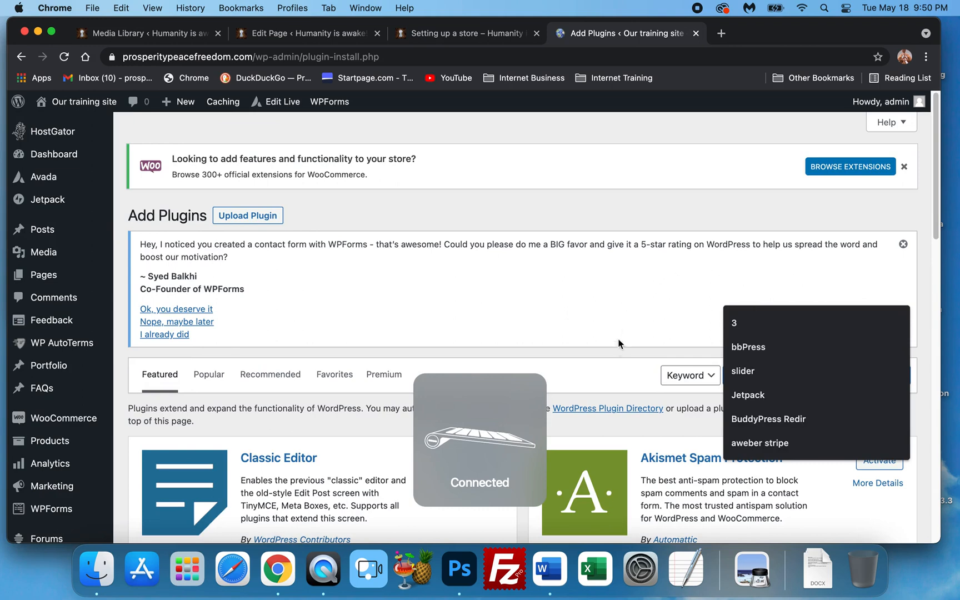
pyautogui.click(776, 379)
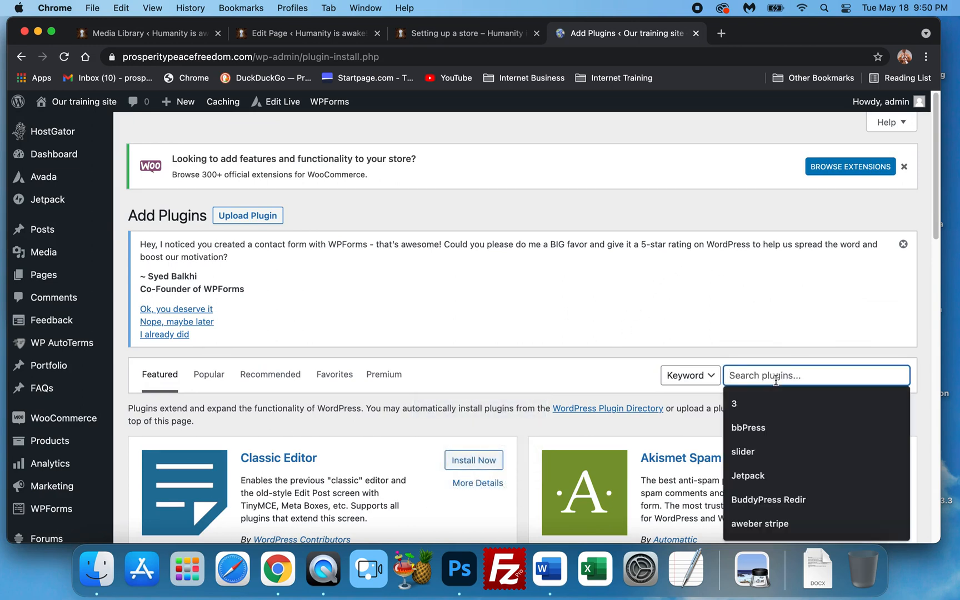
pyautogui.write('WooCommerce')
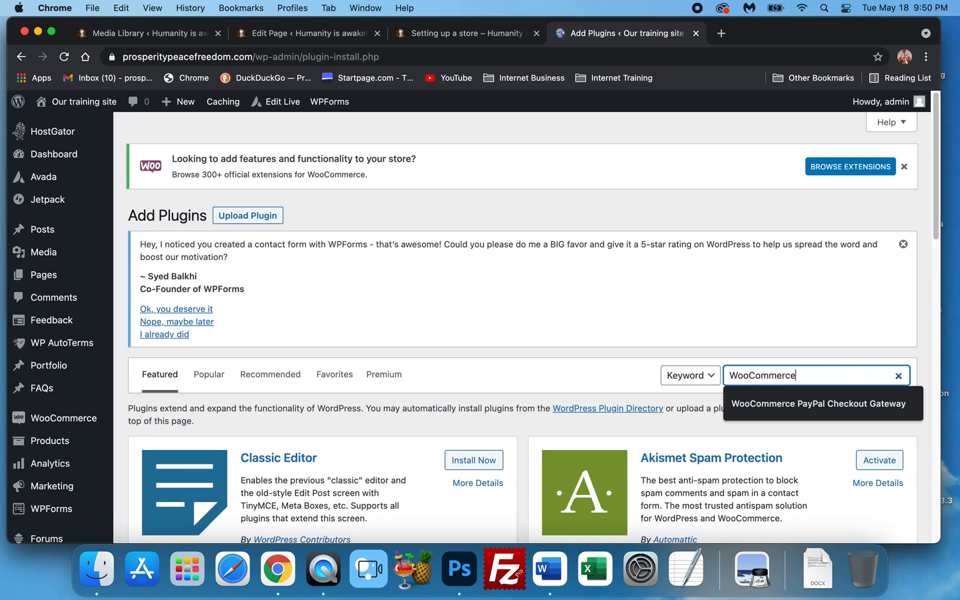
pyautogui.press('Return')
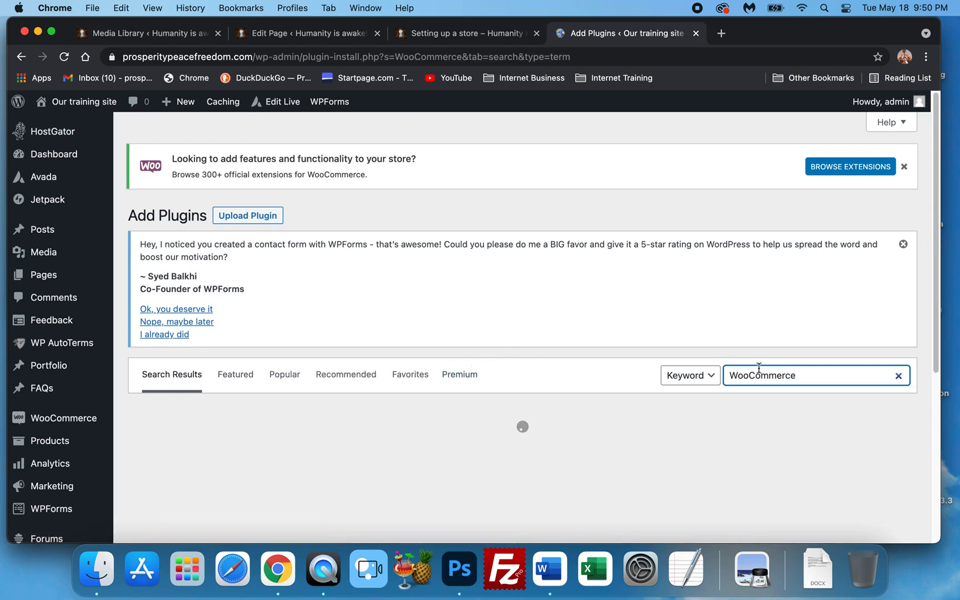
# Search the plugin directory for "WooCommerce Aweber" and scroll through the matching plugins
pyautogui.write('a')
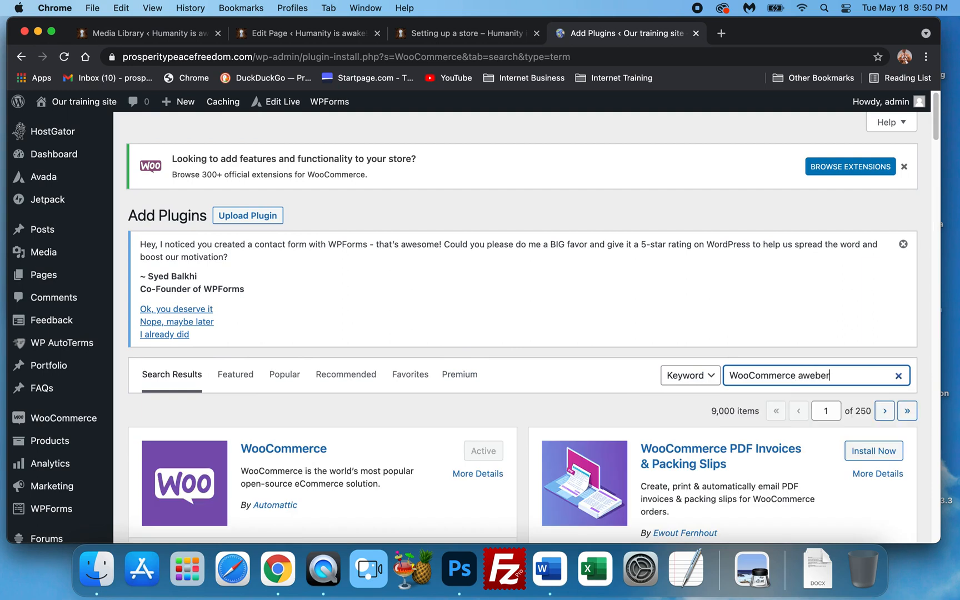
pyautogui.write('weber')
pyautogui.scroll(-3, 567, 304)
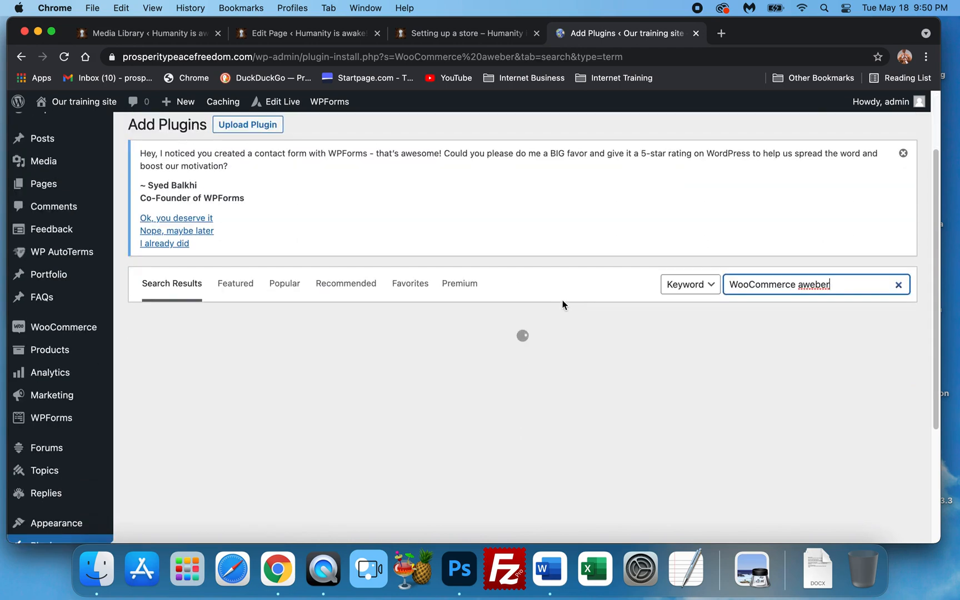
pyautogui.scroll(-2, 563, 301)
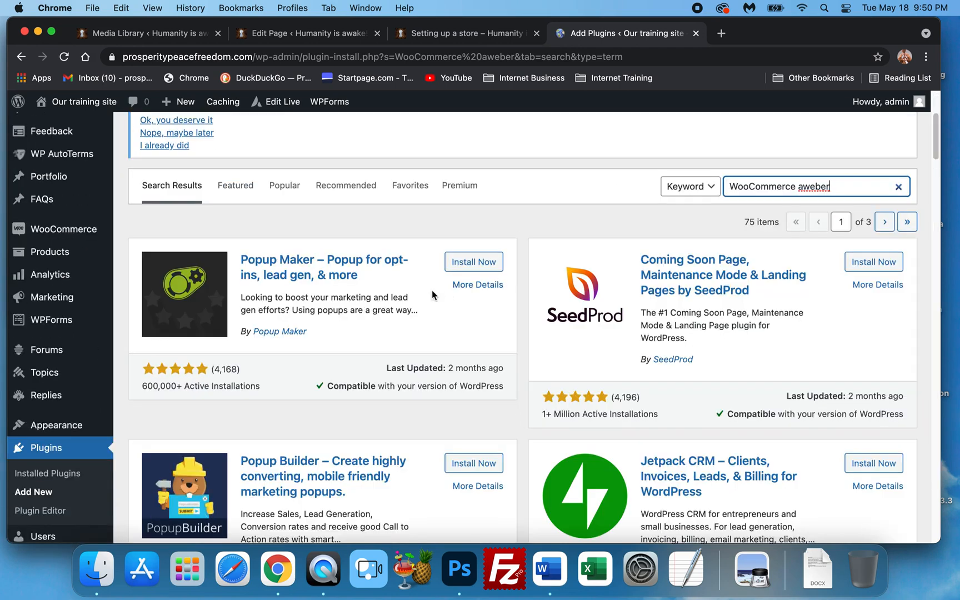
pyautogui.scroll(-5, 432, 290)
pyautogui.scroll(10, 656, 327)
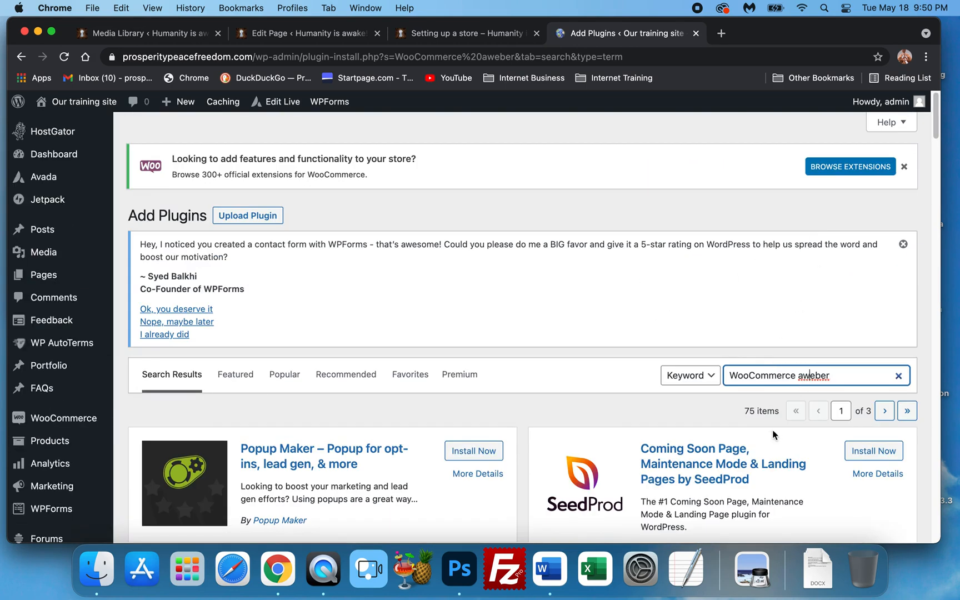
pyautogui.press('BackSpace')
pyautogui.write('A')
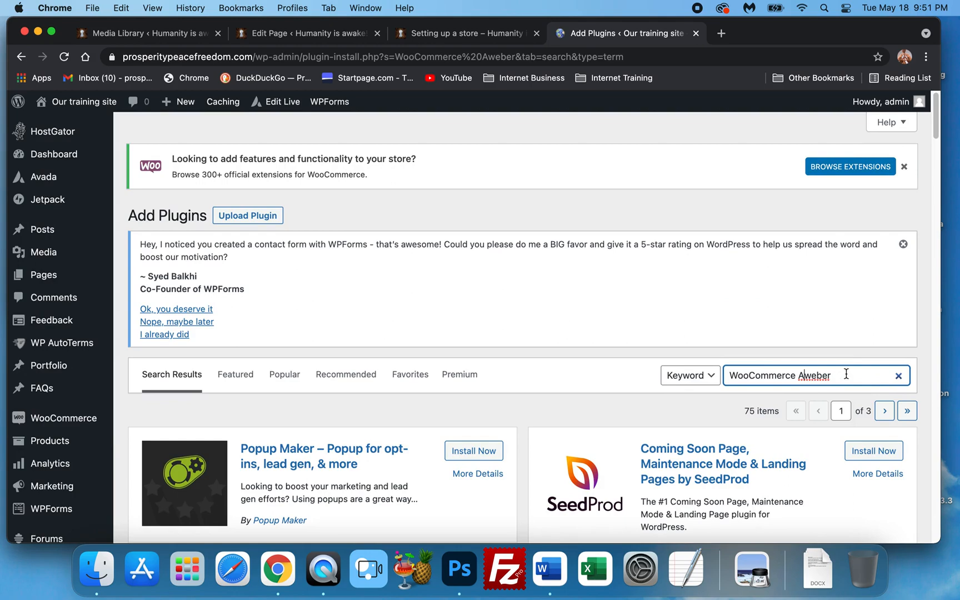
pyautogui.scroll(-10, 621, 353)
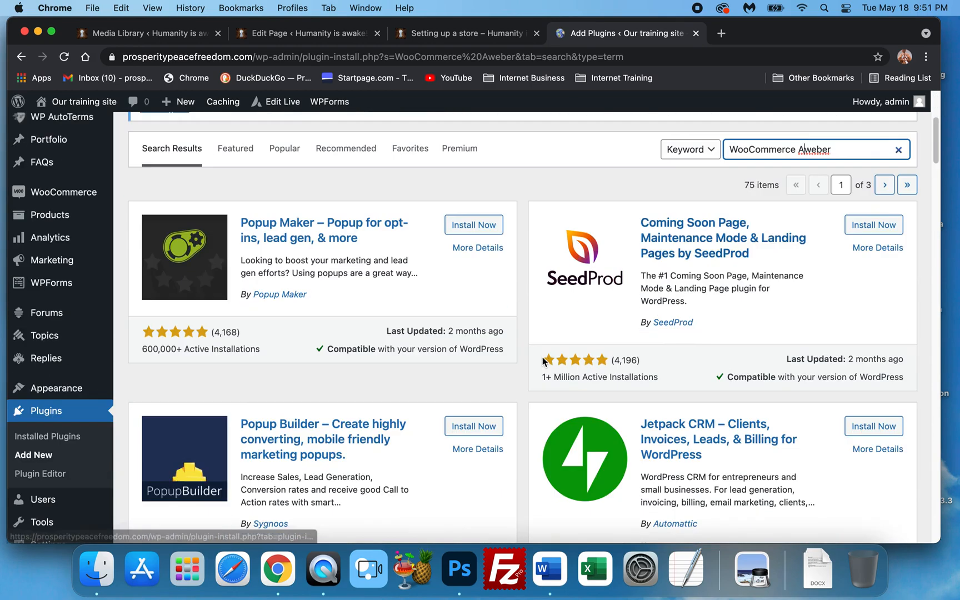
pyautogui.scroll(-4, 542, 355)
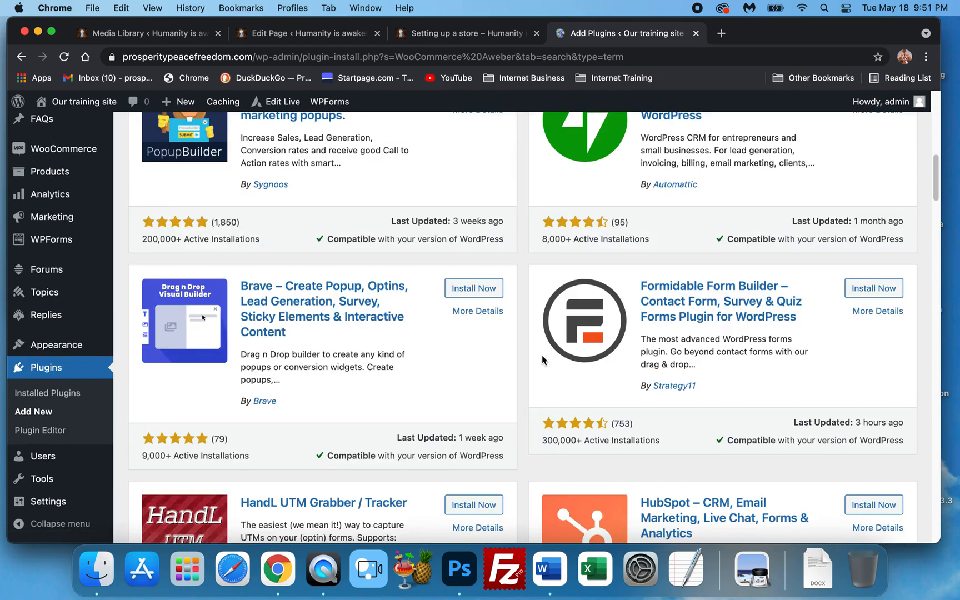
pyautogui.scroll(-18, 541, 338)
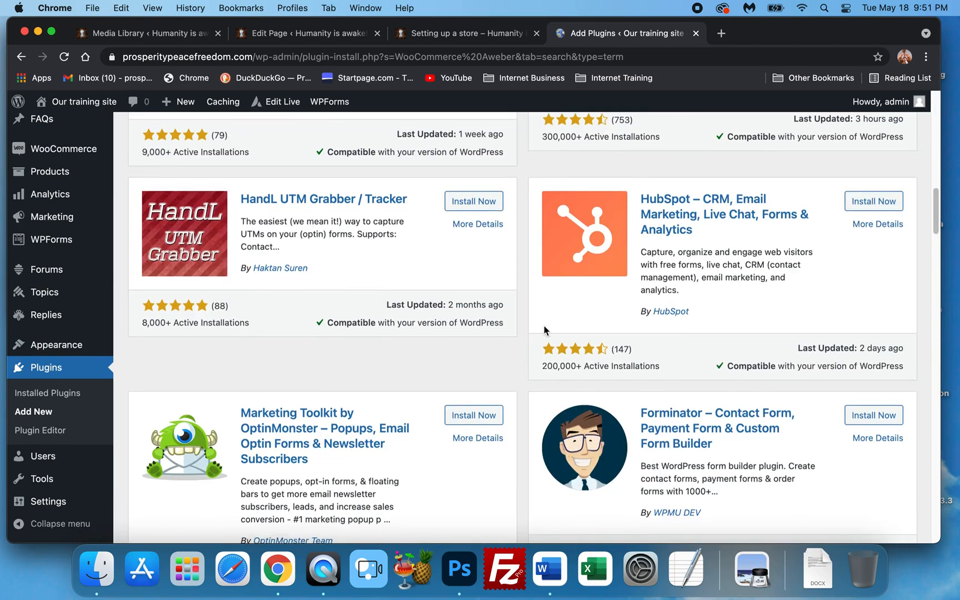
pyautogui.scroll(-12, 546, 316)
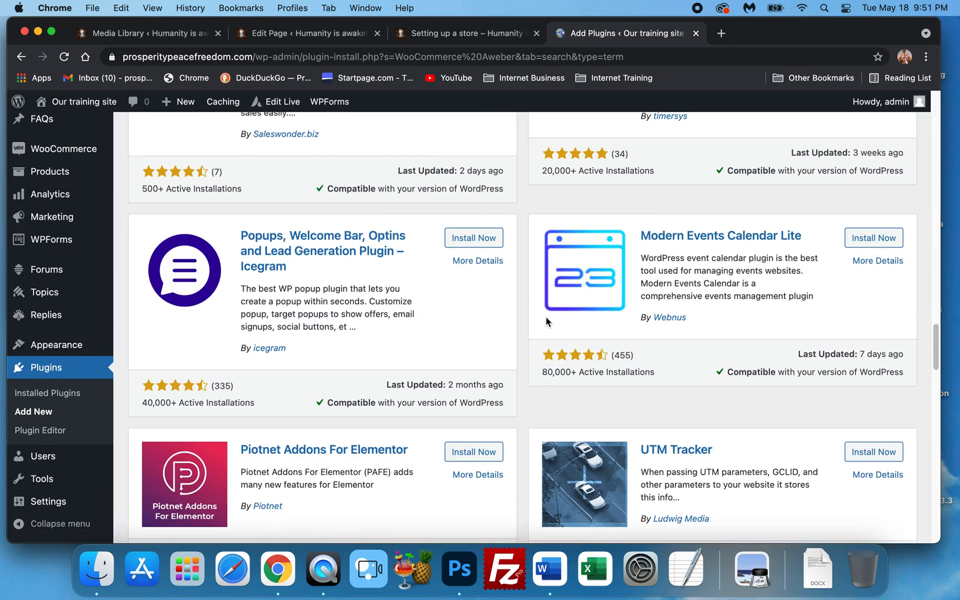
pyautogui.scroll(20, 546, 319)
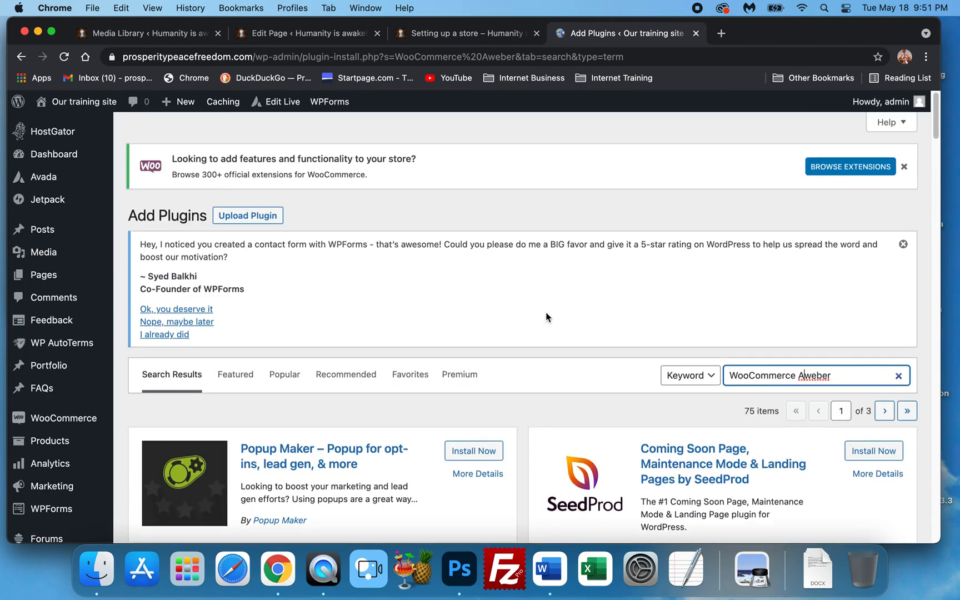
# Search for WooCommerce again and browse the full list of WooCommerce plugin results
pyautogui.moveTo(800, 373); pyautogui.dragTo(868, 367)
pyautogui.press('BackSpace')
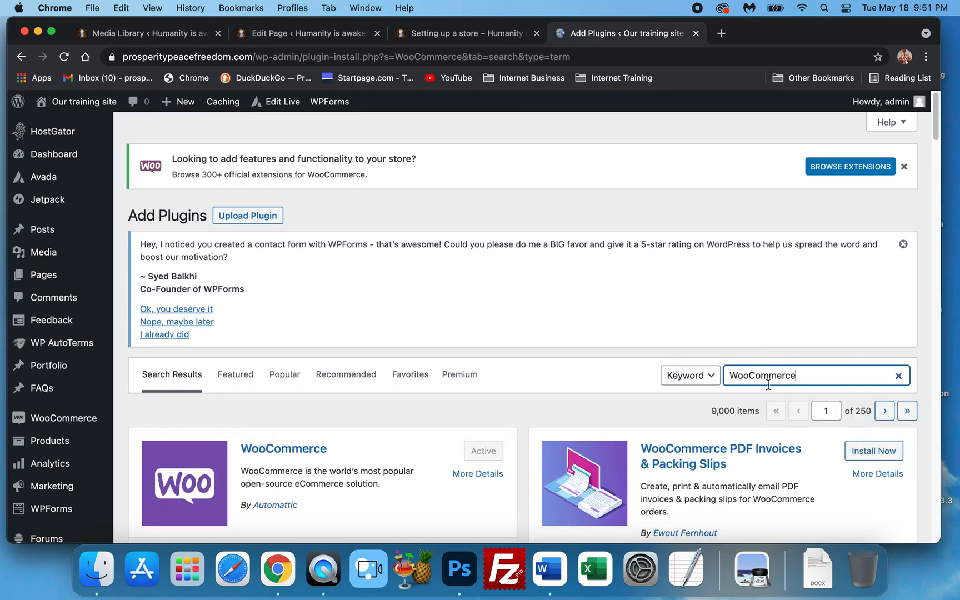
pyautogui.scroll(-5, 666, 348)
pyautogui.scroll(-2, 656, 368)
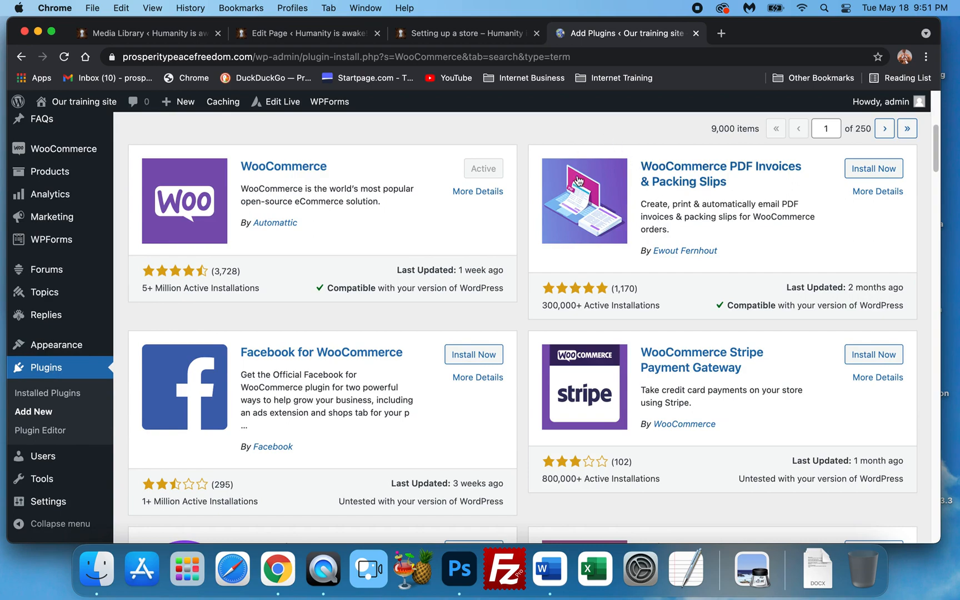
pyautogui.scroll(-5, 572, 150)
pyautogui.scroll(-1, 711, 305)
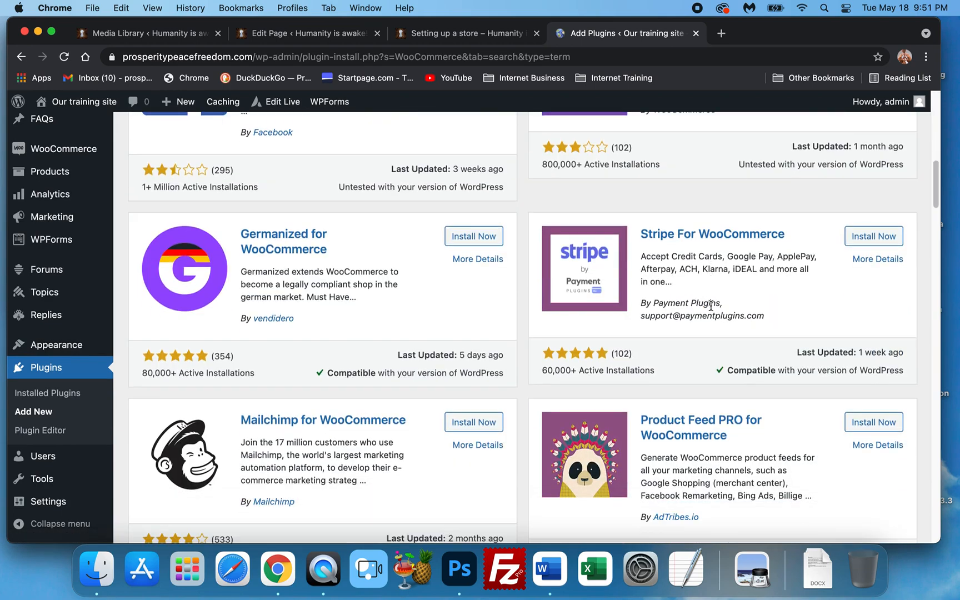
pyautogui.scroll(-2, 691, 264)
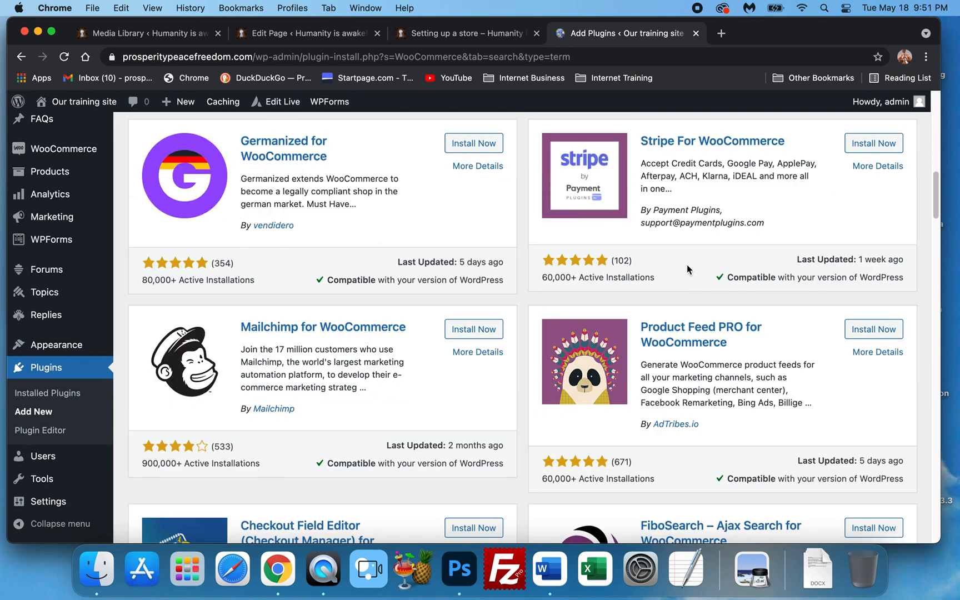
pyautogui.scroll(1, 687, 265)
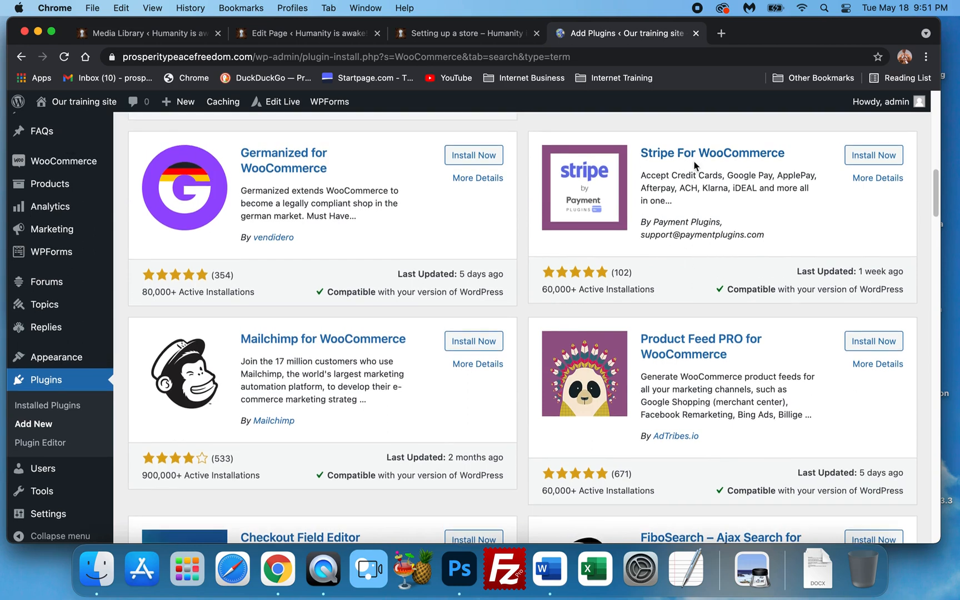
pyautogui.scroll(-2, 694, 382)
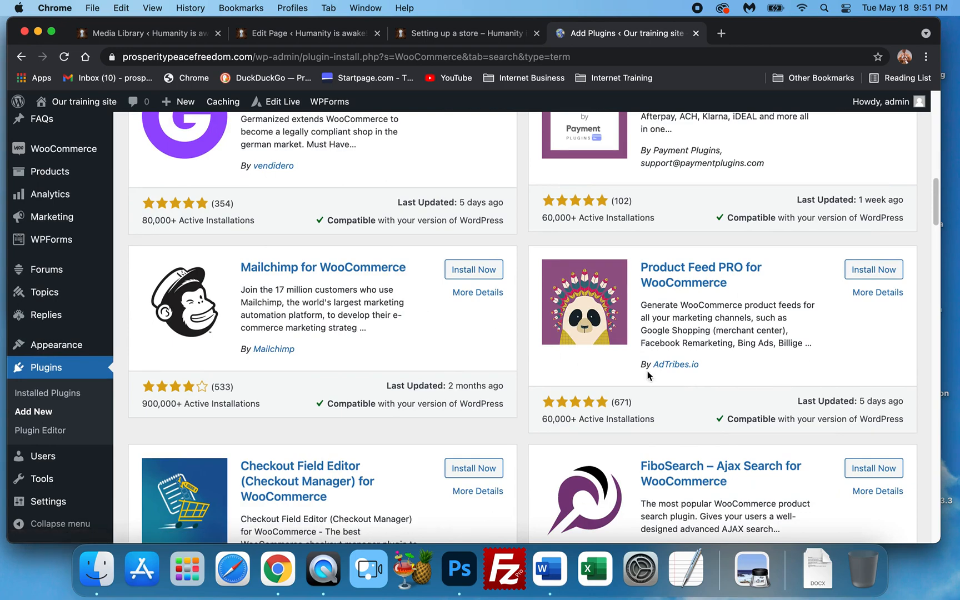
pyautogui.scroll(-8, 710, 258)
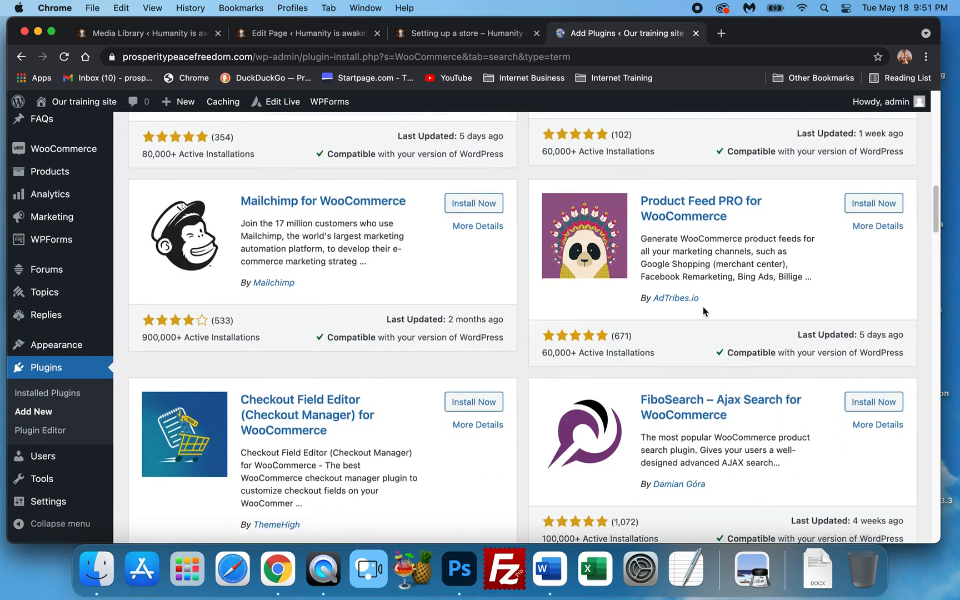
pyautogui.scroll(-5, 695, 311)
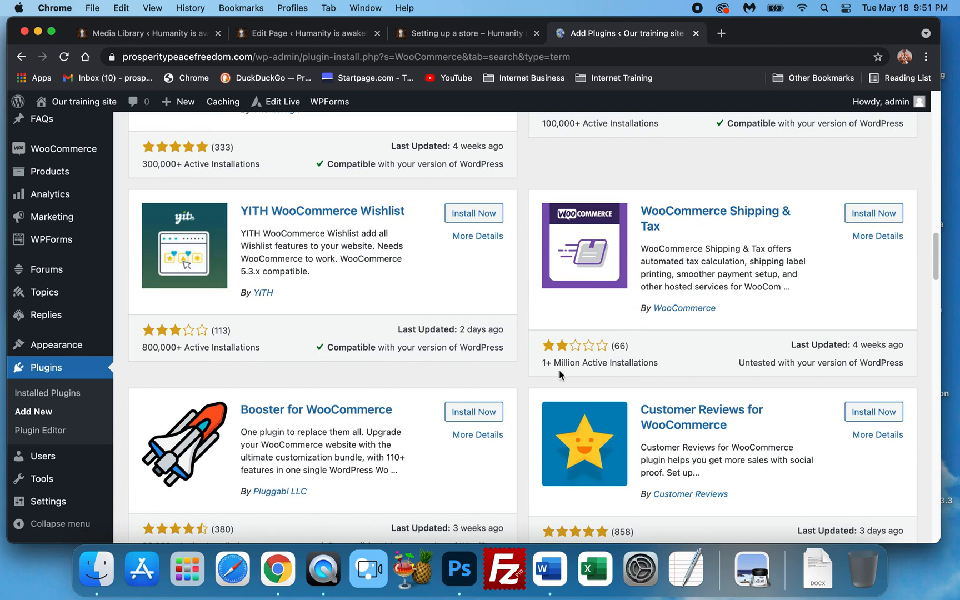
pyautogui.scroll(-1, 708, 252)
pyautogui.scroll(-5, 706, 253)
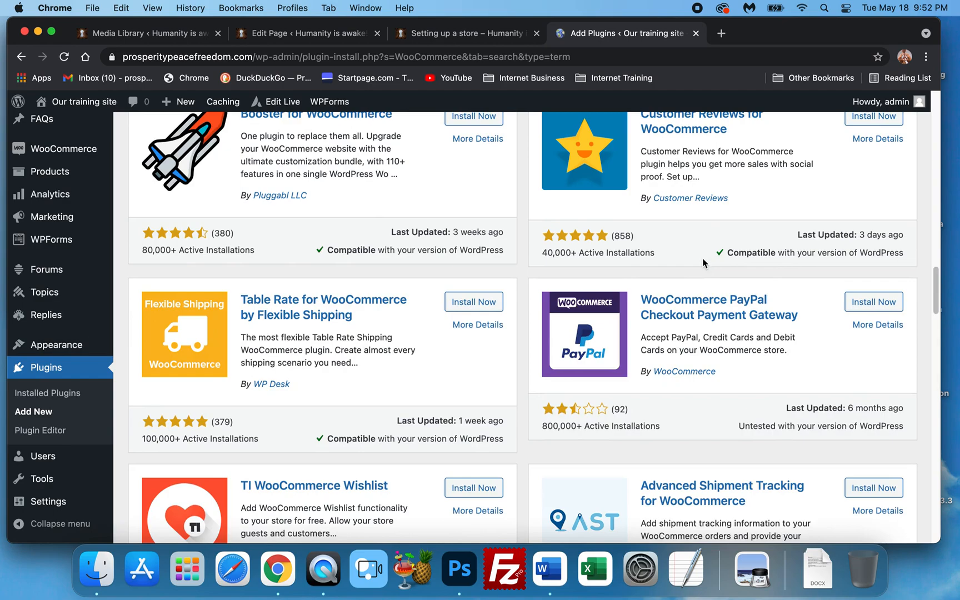
pyautogui.scroll(-2, 702, 273)
pyautogui.scroll(-15, 701, 278)
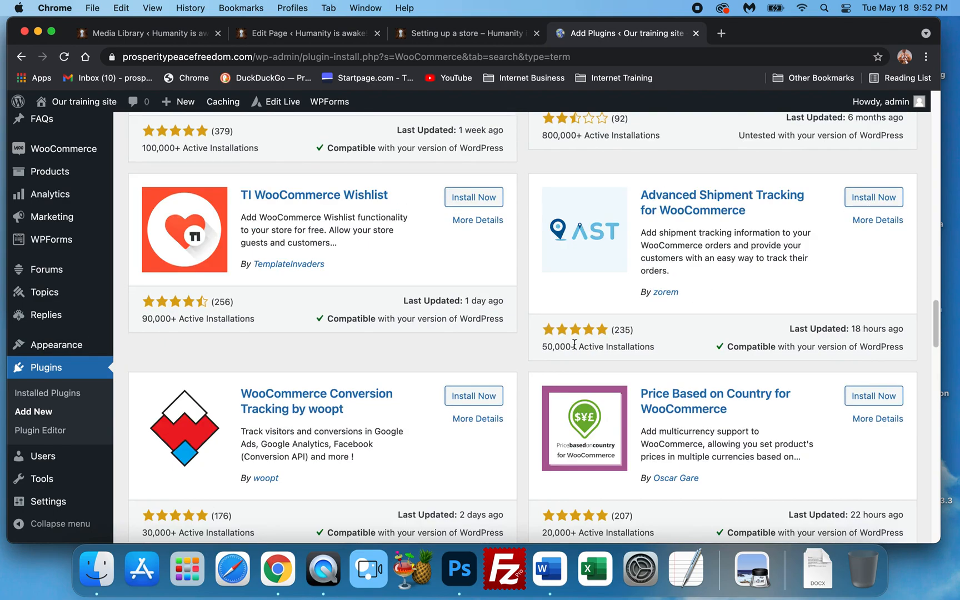
pyautogui.scroll(-10, 546, 350)
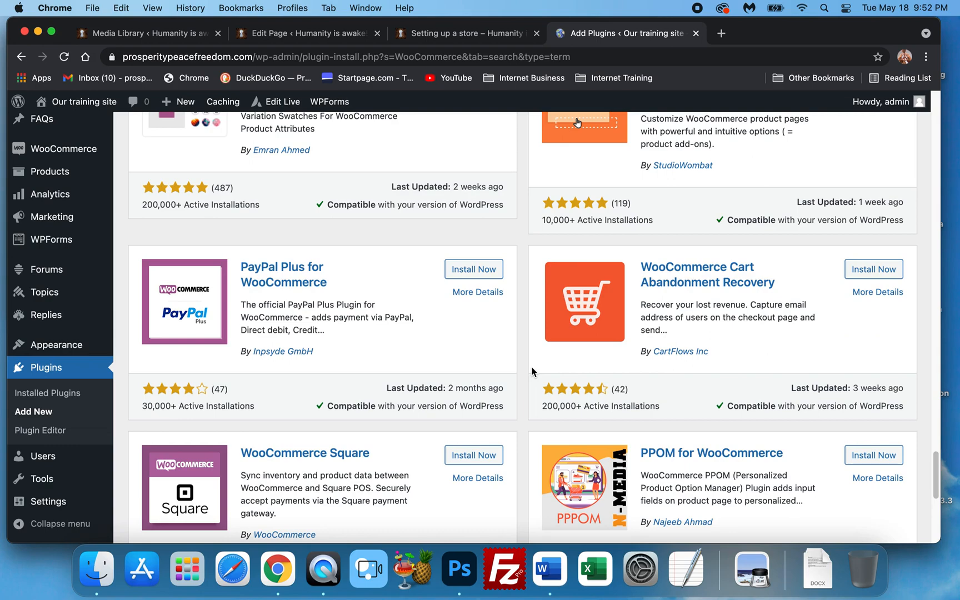
pyautogui.scroll(-6, 532, 369)
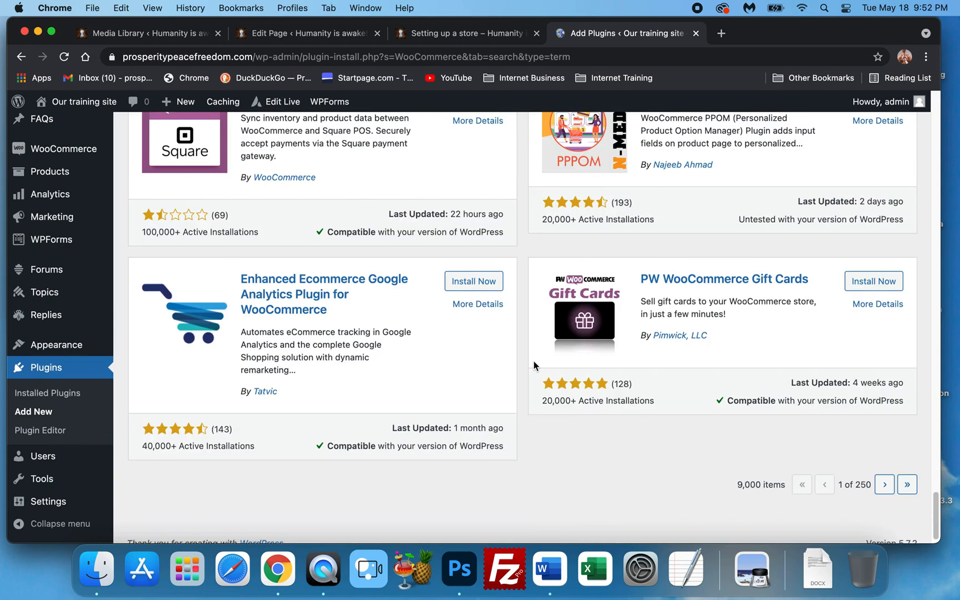
pyautogui.scroll(20, 531, 353)
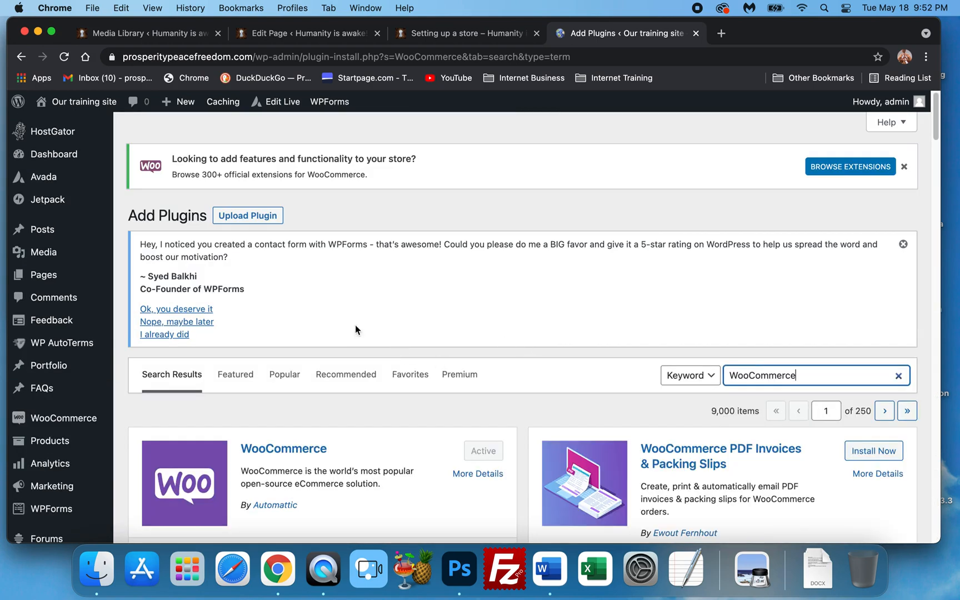
# Search the plugin directory for "Aweber WooCommerce" and scroll through the results
pyautogui.click(727, 368)
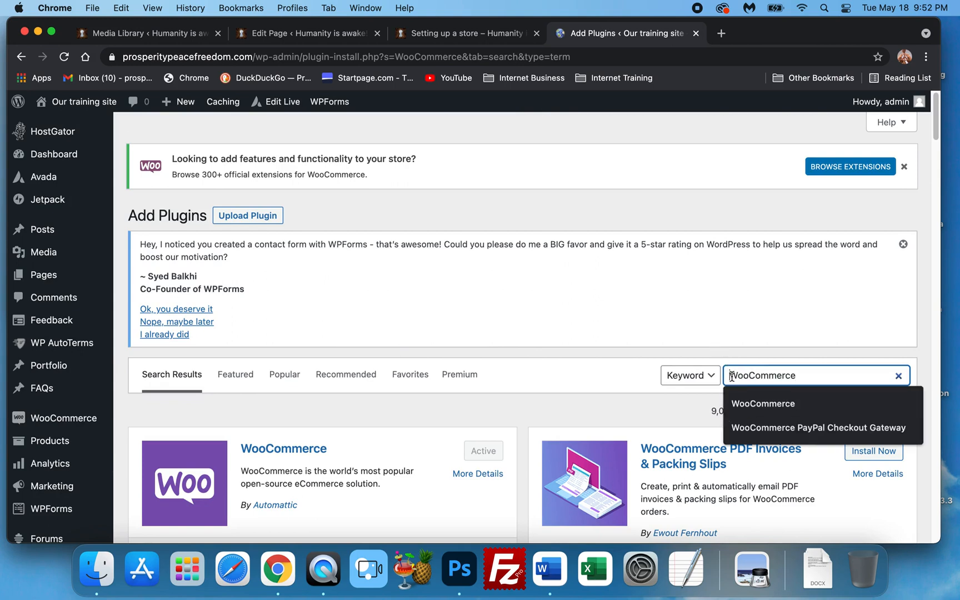
pyautogui.write('Qw')
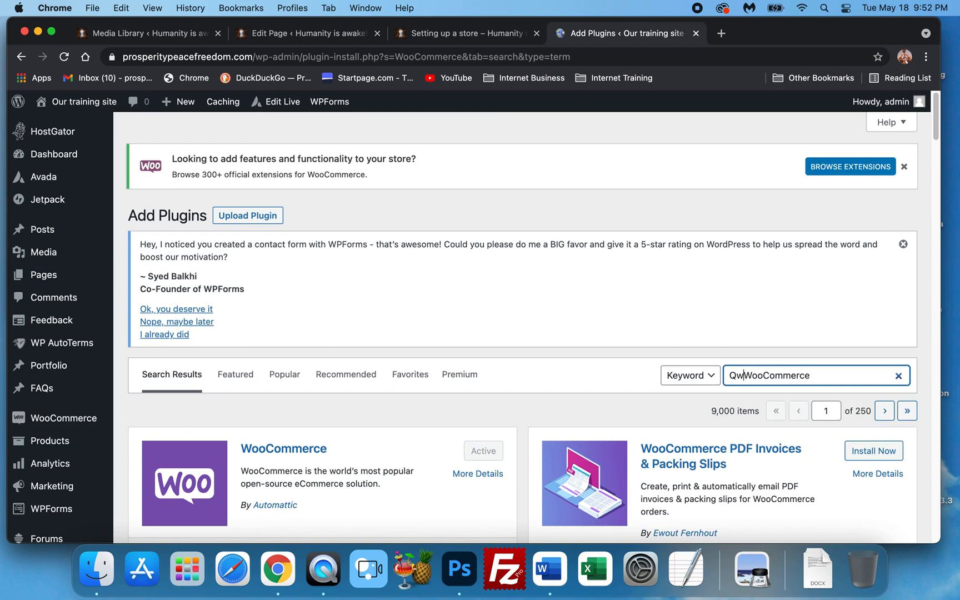
pyautogui.press('BackSpace')
pyautogui.press('BackSpace')
pyautogui.write('Aweber')
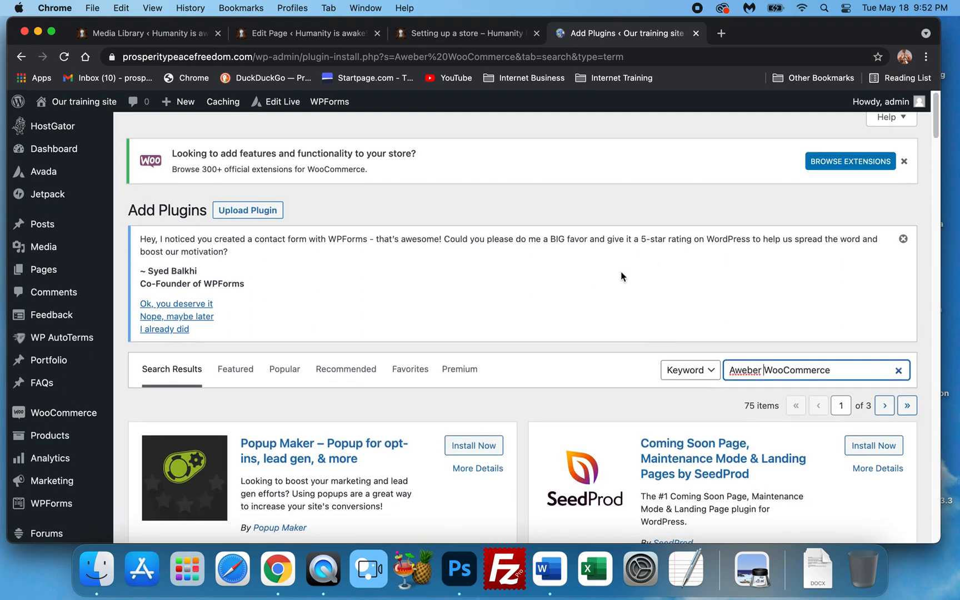
pyautogui.scroll(-5, 621, 276)
pyautogui.scroll(-6, 621, 276)
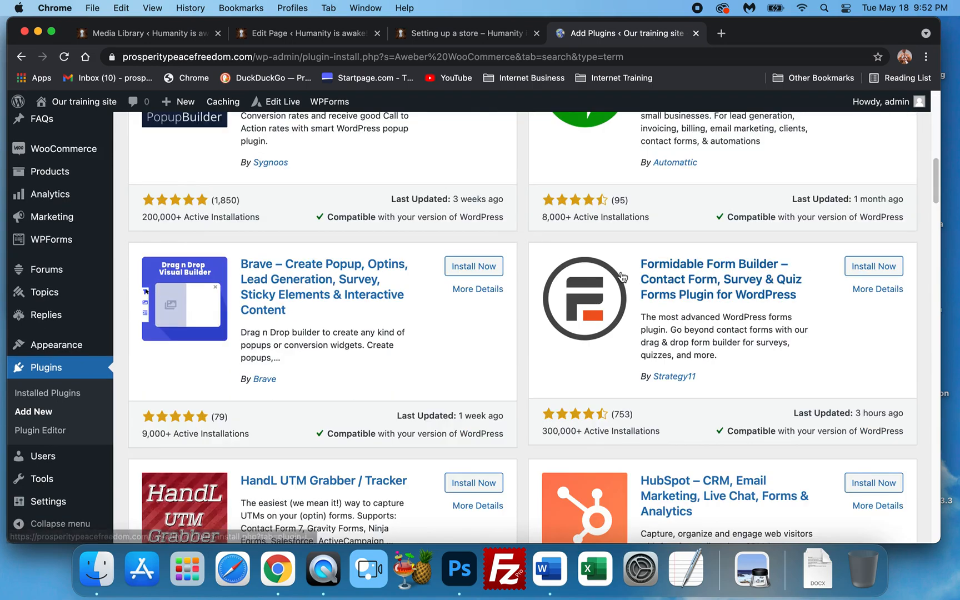
pyautogui.scroll(-6, 622, 276)
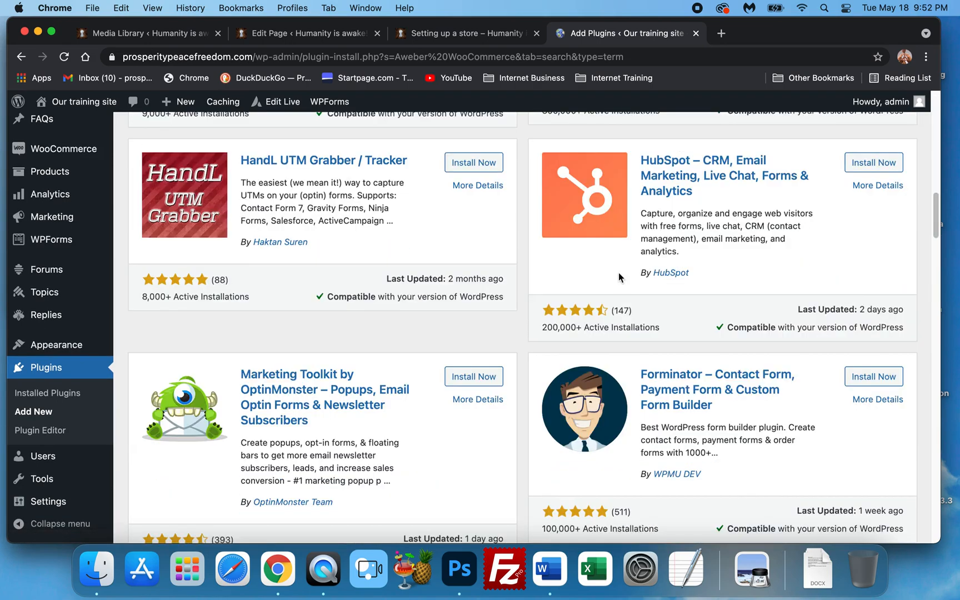
pyautogui.scroll(-4, 618, 276)
pyautogui.scroll(-10, 618, 276)
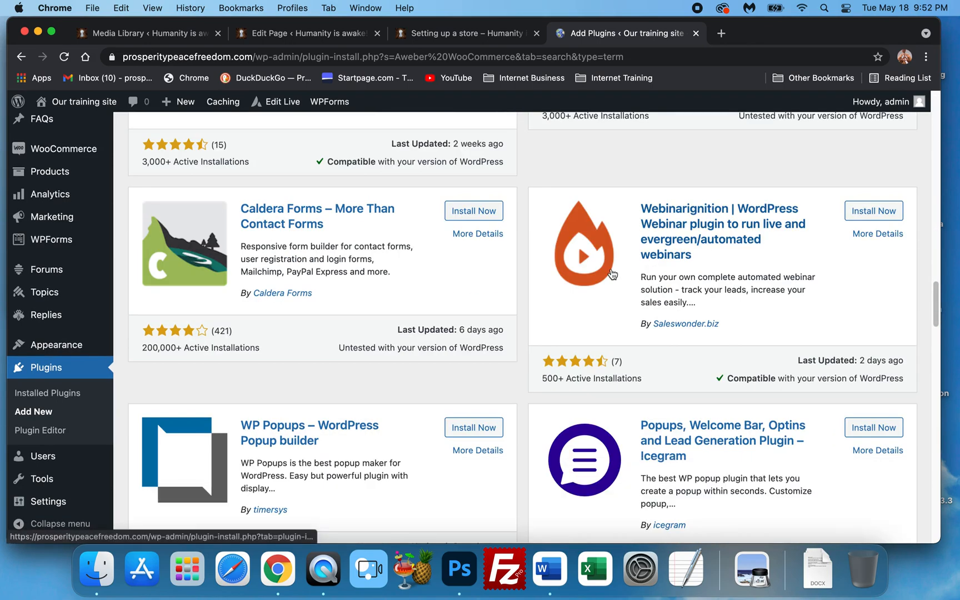
pyautogui.scroll(20, 612, 273)
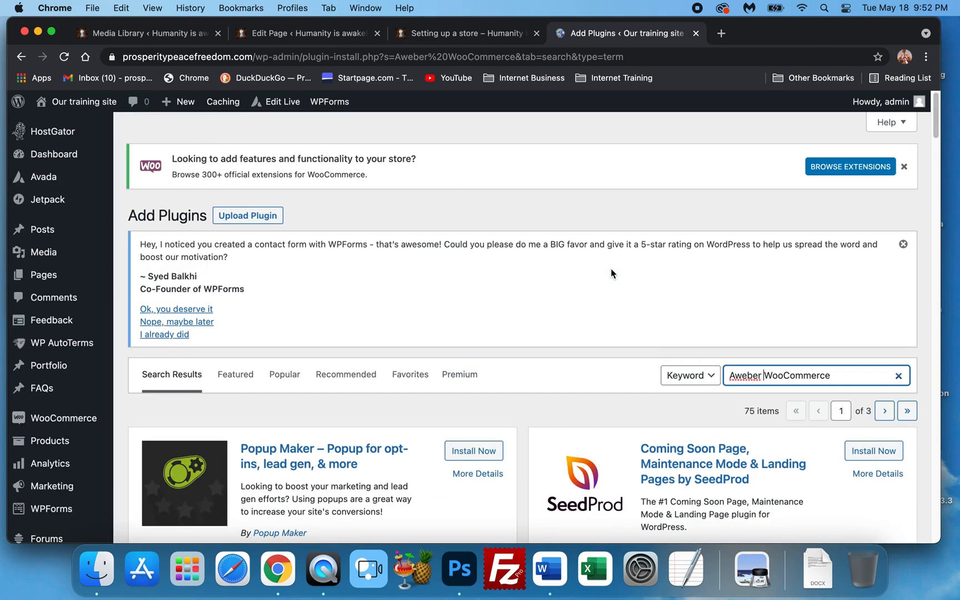
# Clear the plugin search field and open the WooCommerce Settings page
pyautogui.click(899, 375)
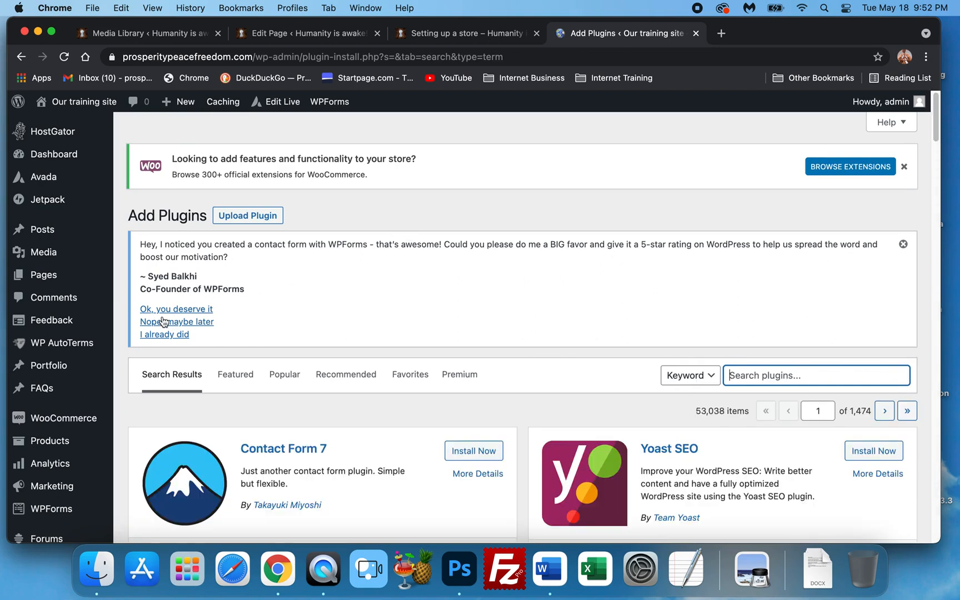
pyautogui.scroll(-1, 67, 369)
pyautogui.moveTo(66, 392)
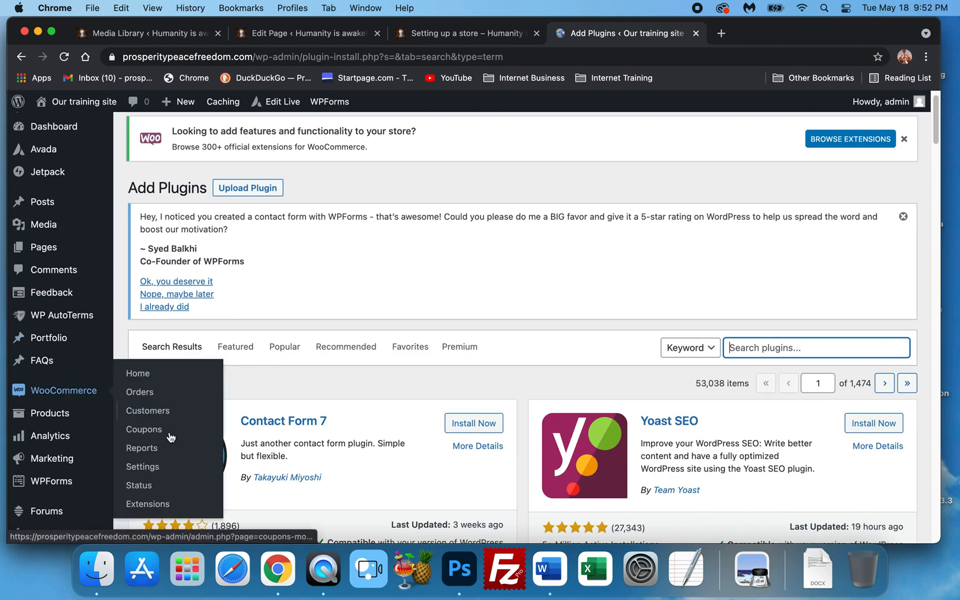
pyautogui.click(138, 474)
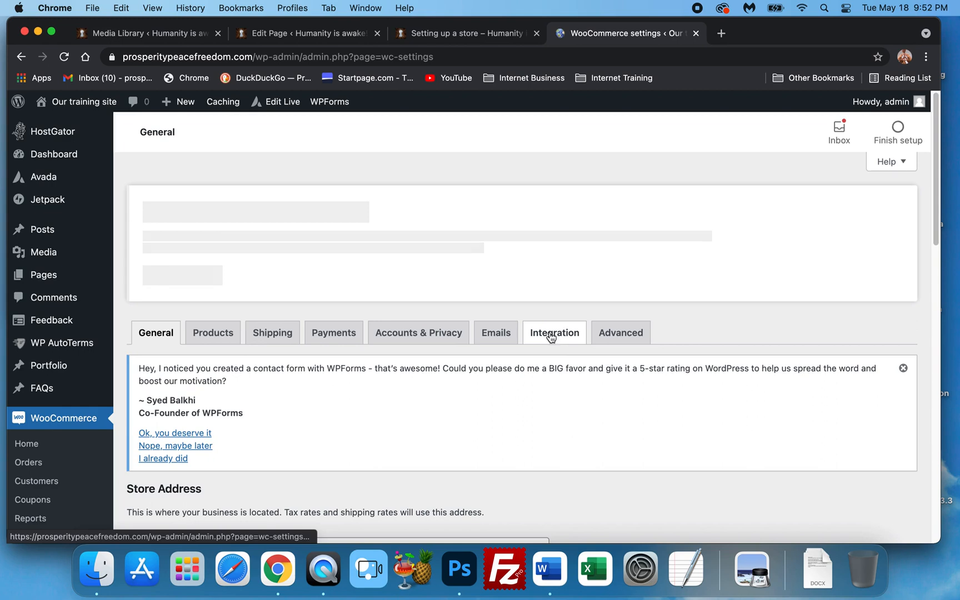
# Review the General settings tab, covering store address, selling locations, taxes, coupons and currency options
pyautogui.scroll(-5, 223, 297)
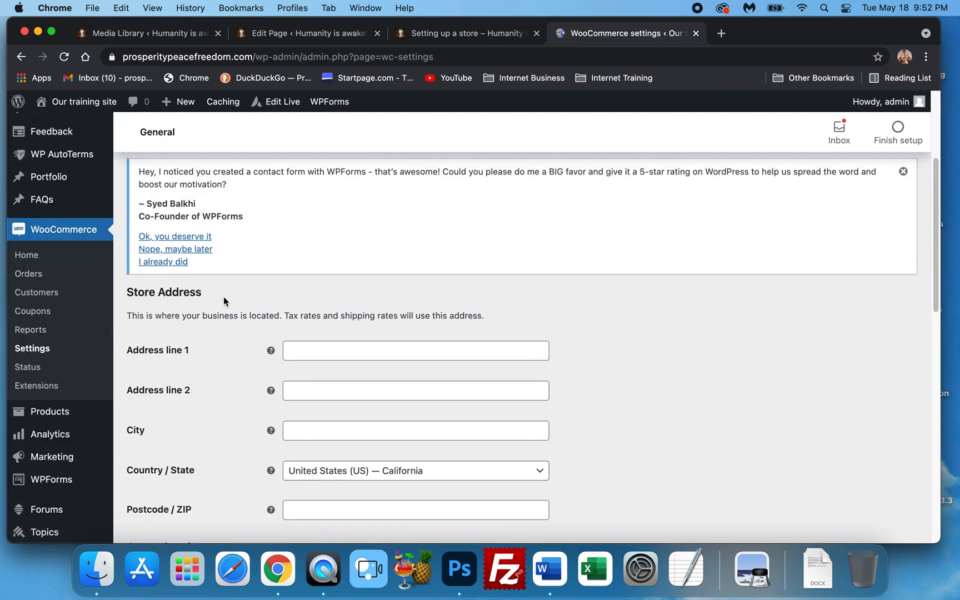
pyautogui.scroll(-6, 128, 319)
pyautogui.scroll(-2, 119, 383)
pyautogui.moveTo(65, 439)
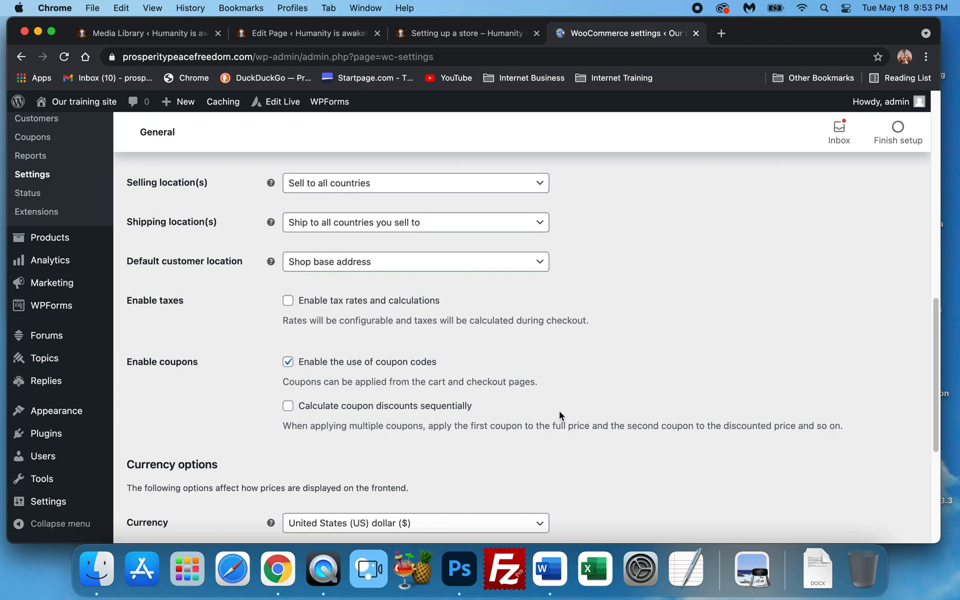
pyautogui.scroll(10, 559, 414)
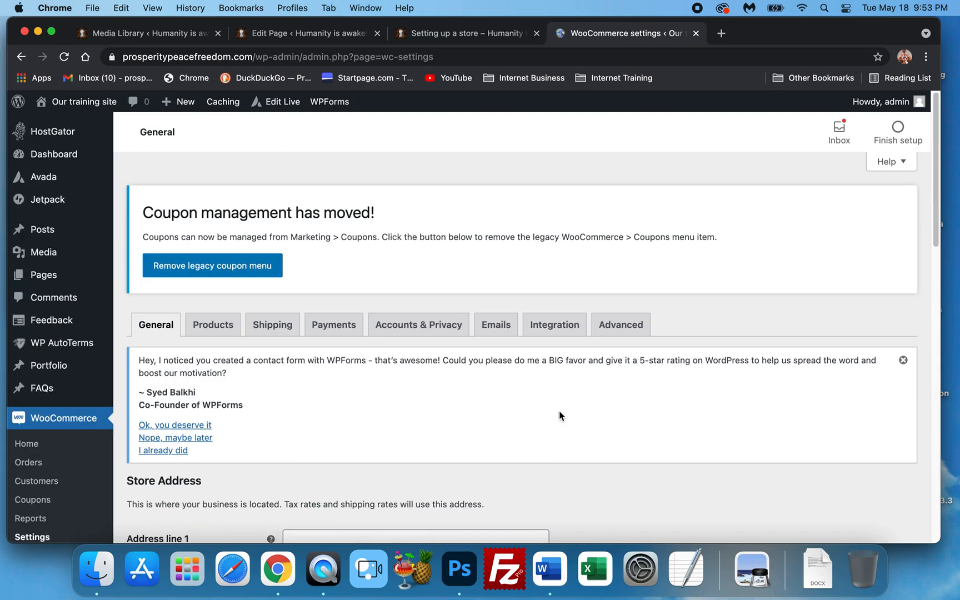